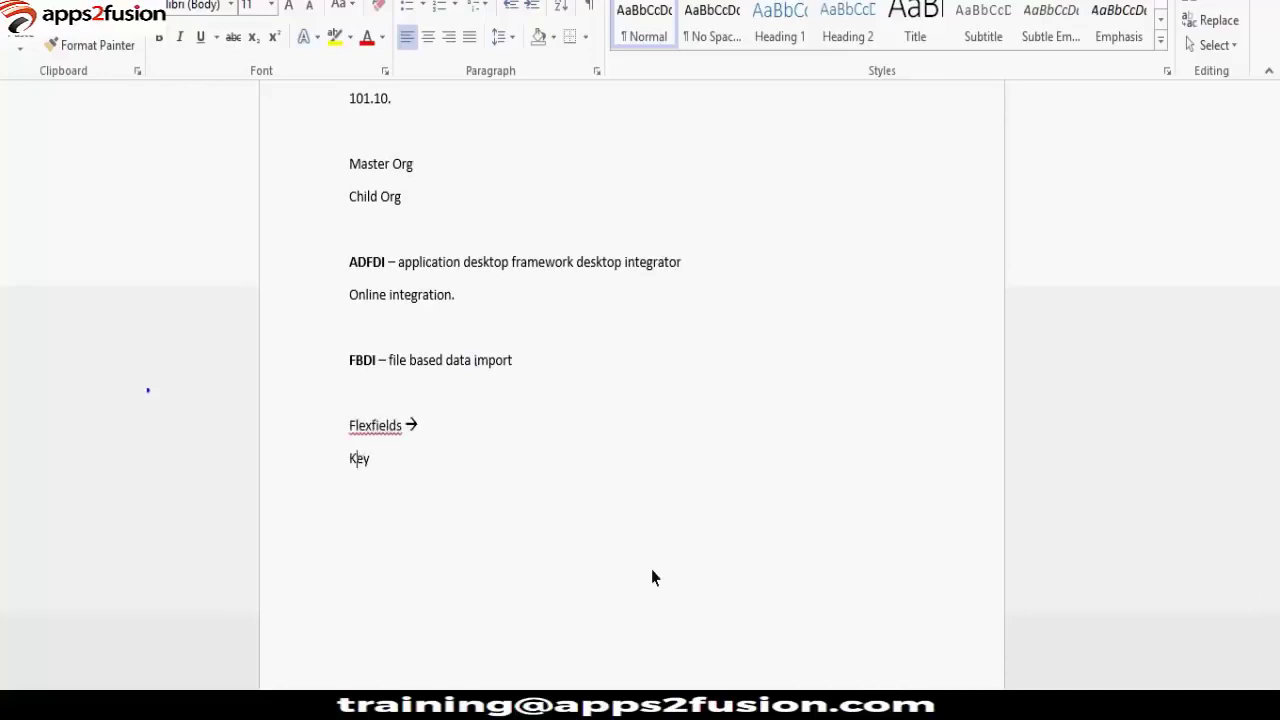
# Number the existing "Key" line under Flexfields as item 1 and add "Descriptive FF" as item 2
pyautogui.write('1.')
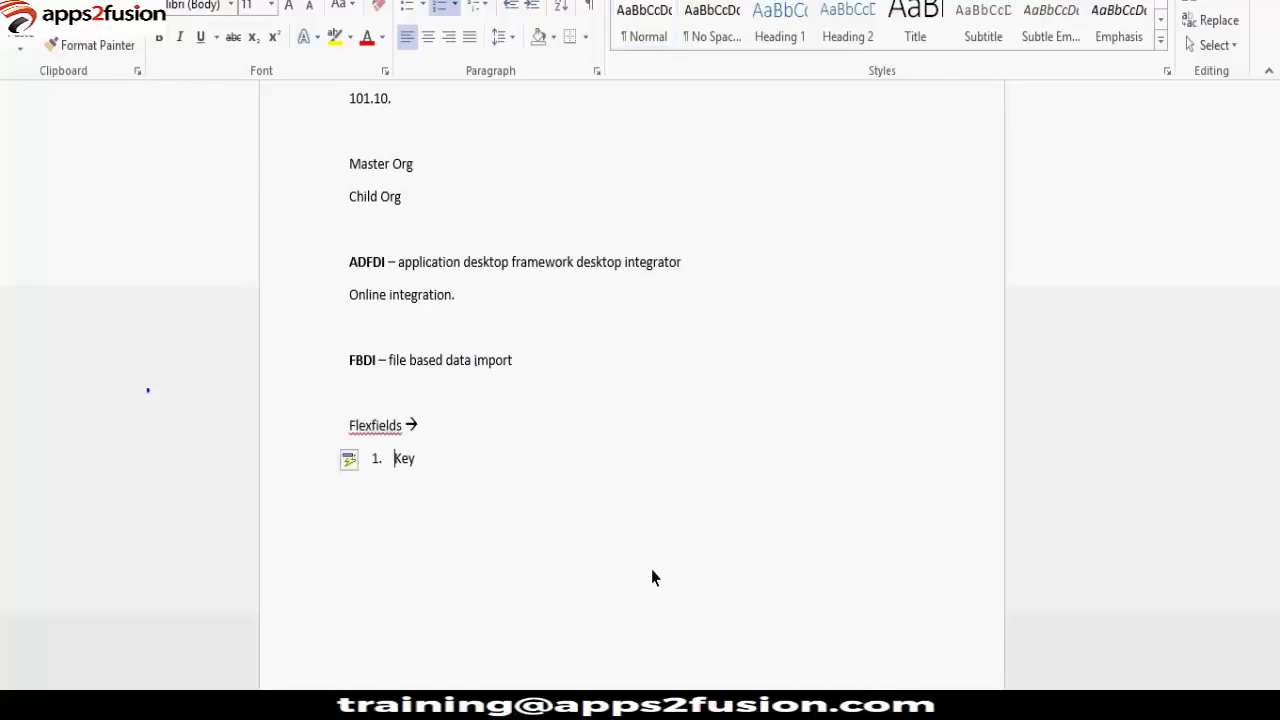
pyautogui.press('Down')
pyautogui.write('2.')
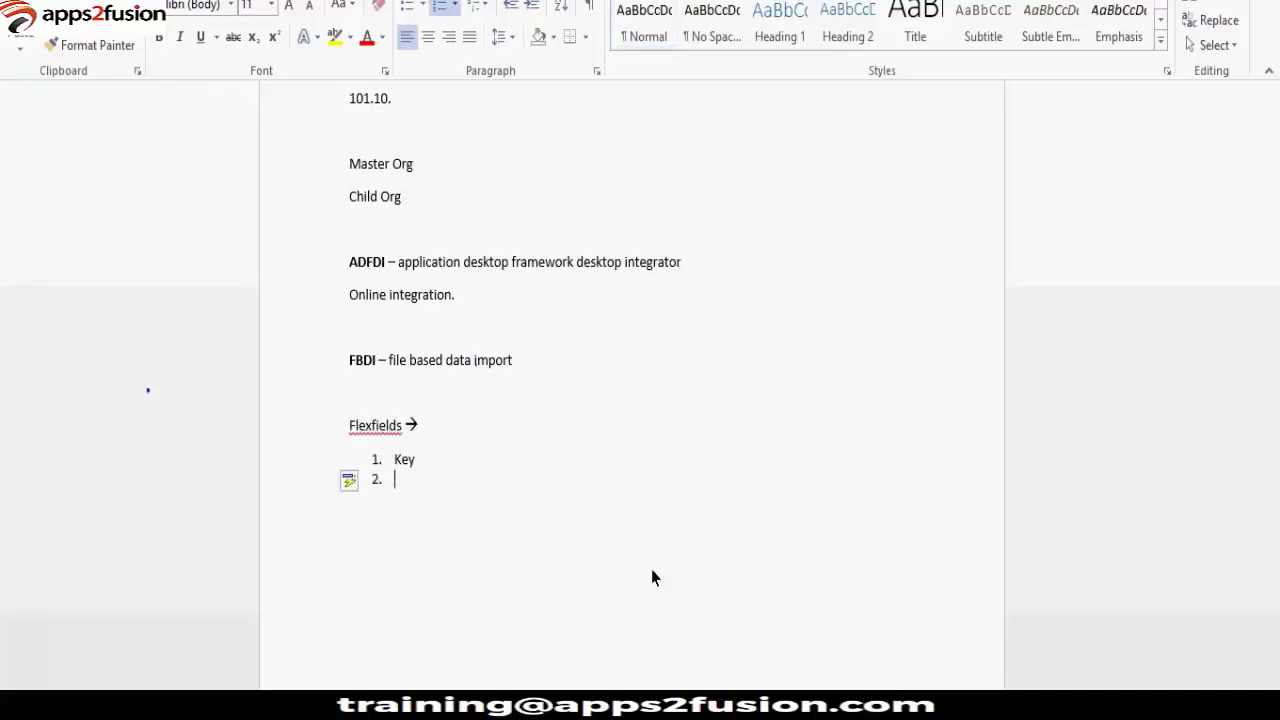
pyautogui.write(' Descriptive FF')
# Add the lettered sub-items "GL – Acc key FF" and "Purchasing – MCAT FF" under the Key item
pyautogui.press('Return')
pyautogui.press('Tab')
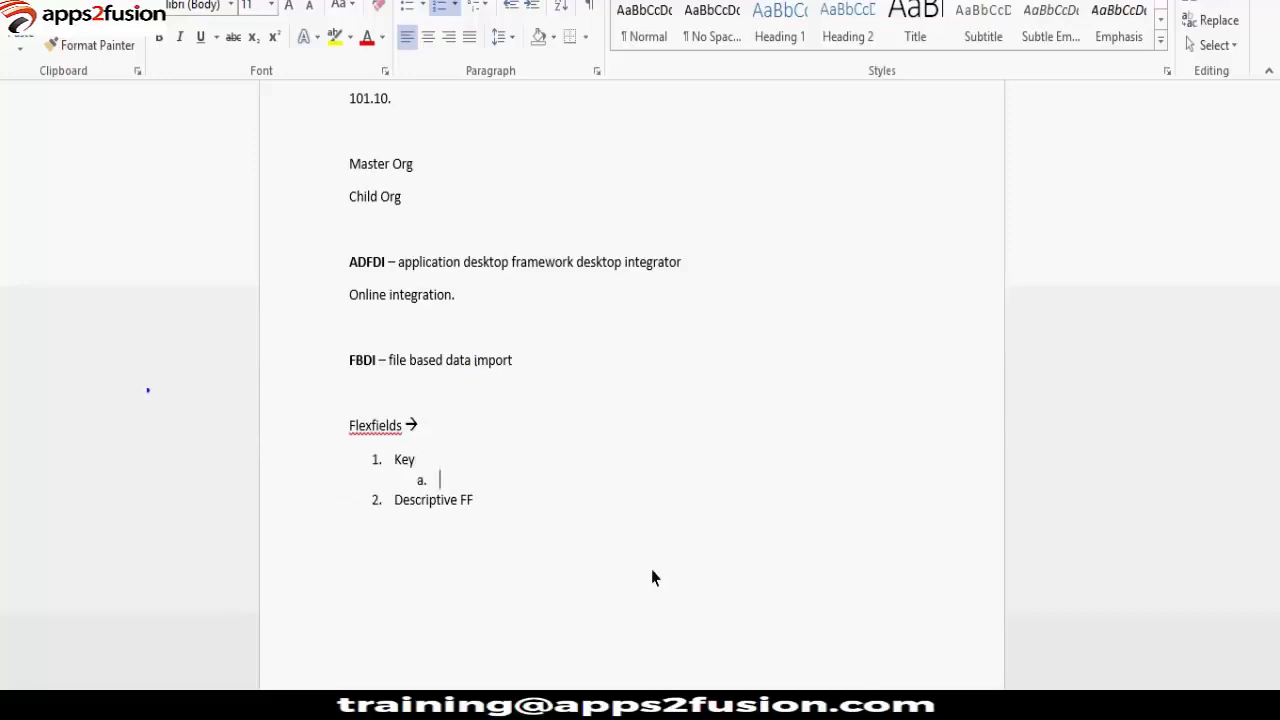
pyautogui.write('GL - Acc key FF')
pyautogui.press('Return')
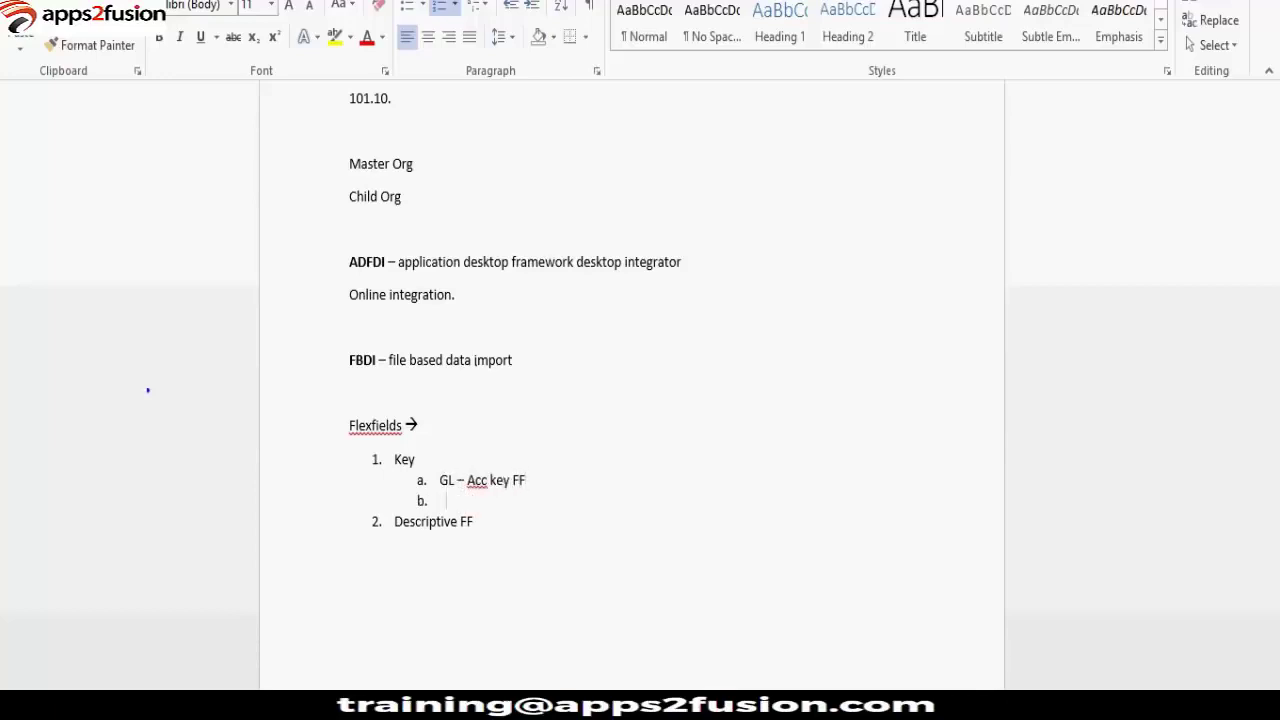
pyautogui.write('Purchasing - MCAT FF')
pyautogui.press('Return')
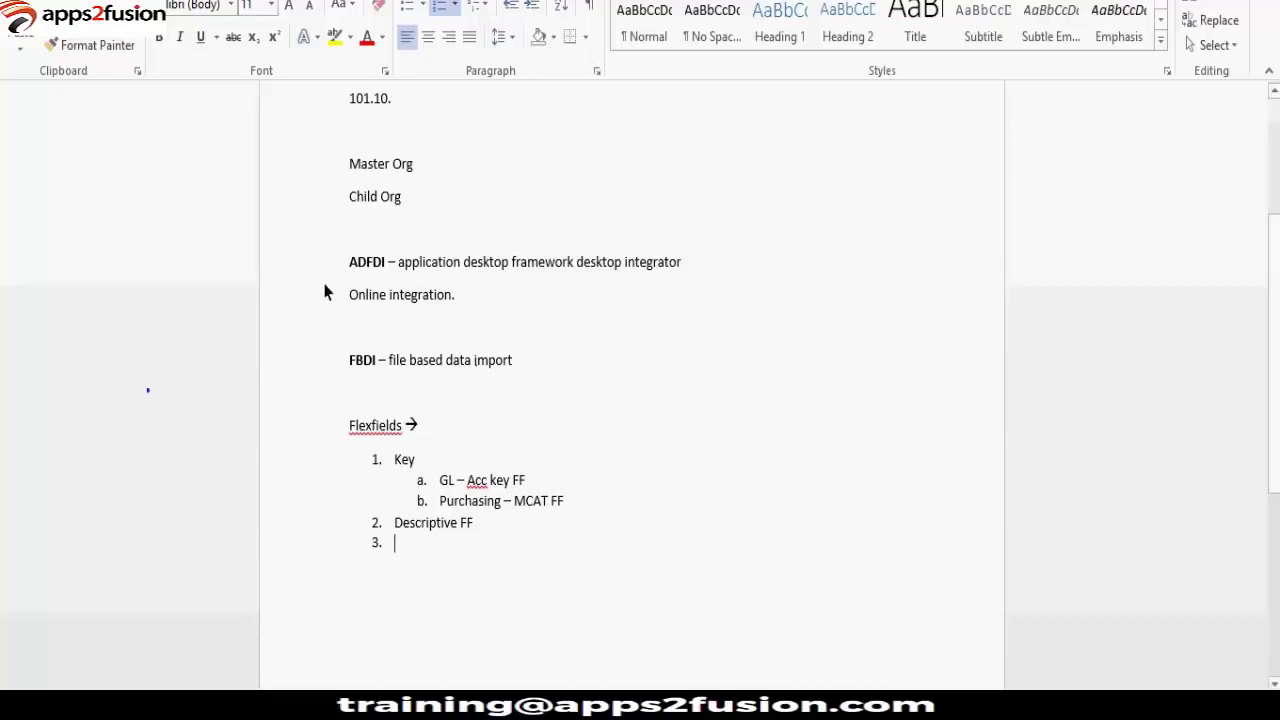
# Add the lettered sub-items "Global Segments" and "Context Sensitive segments" under the Descriptive FF item
pyautogui.moveTo(612, 508); pyautogui.dragTo(441, 486)
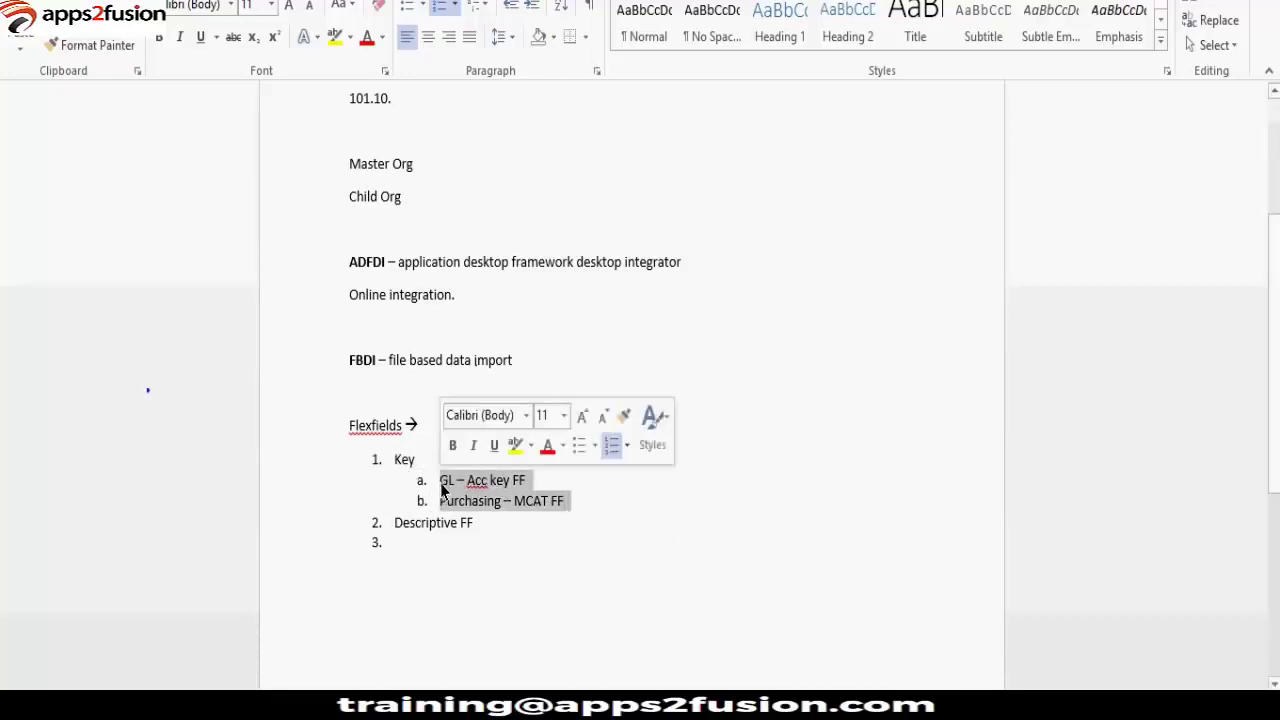
pyautogui.click(456, 550)
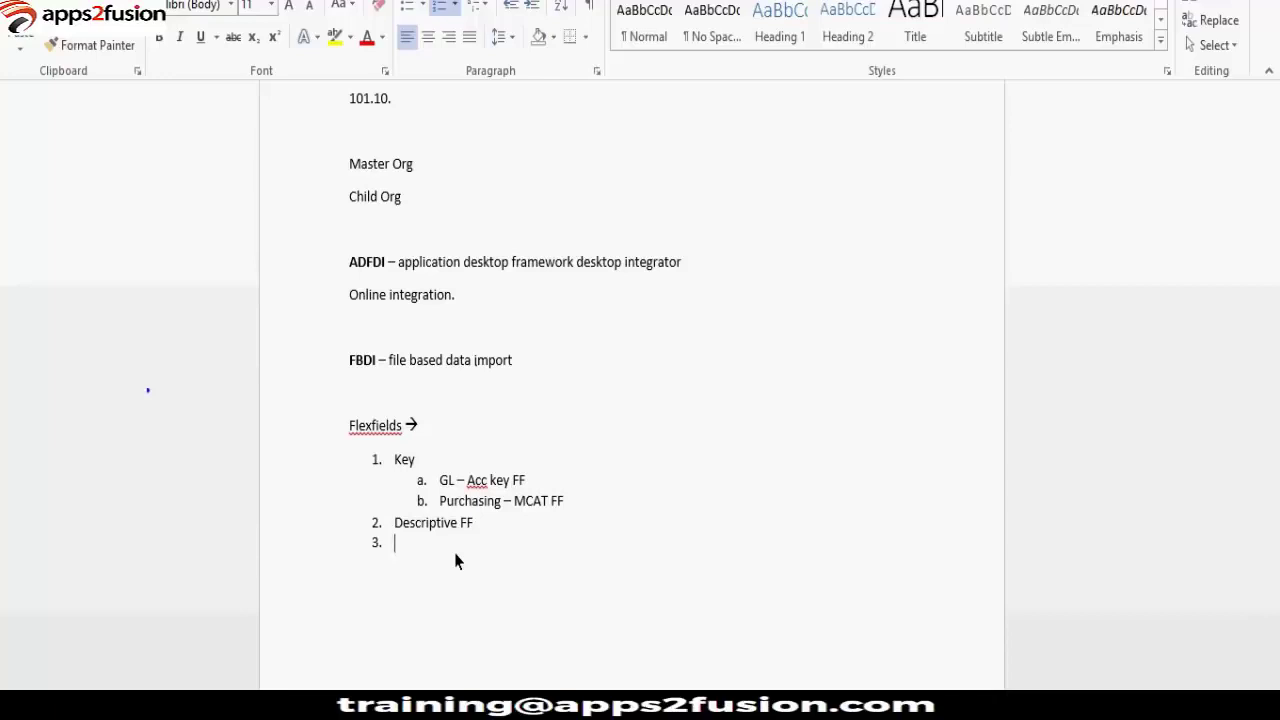
pyautogui.press('Tab')
pyautogui.write('Global Segments')
pyautogui.press('Return')
pyautogui.write('Context Sensiti')
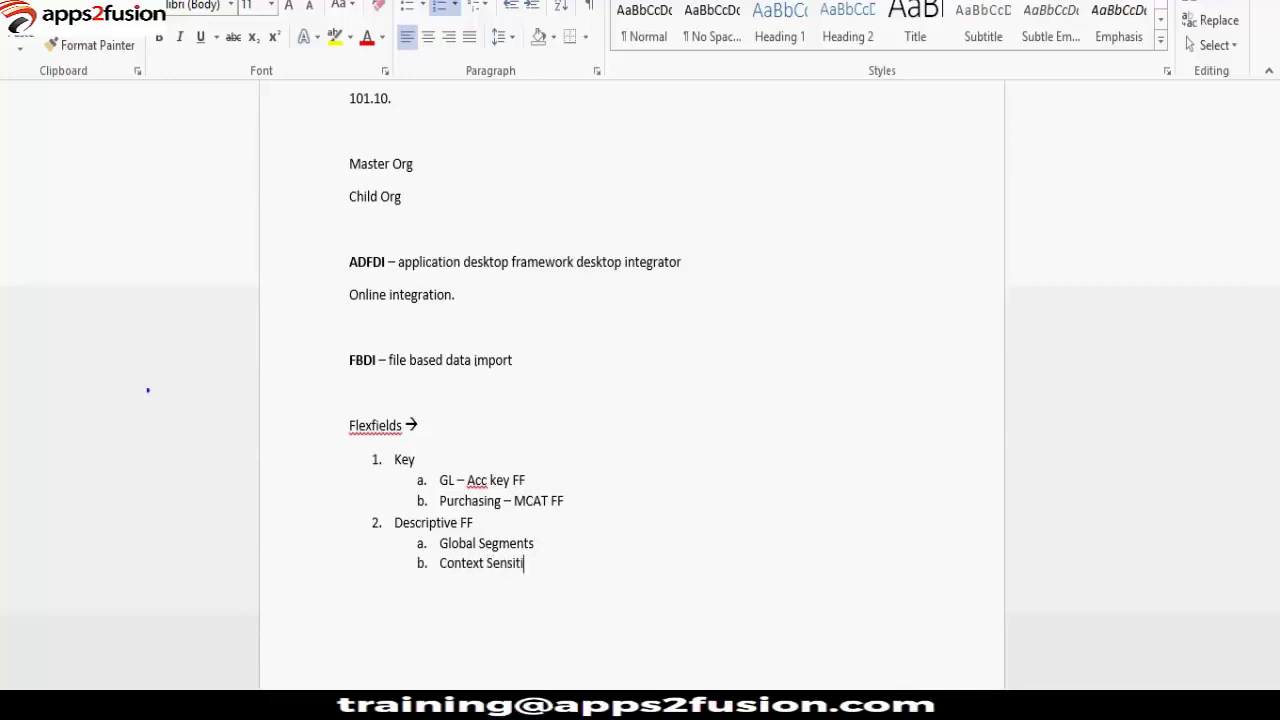
pyautogui.write('ve segments')
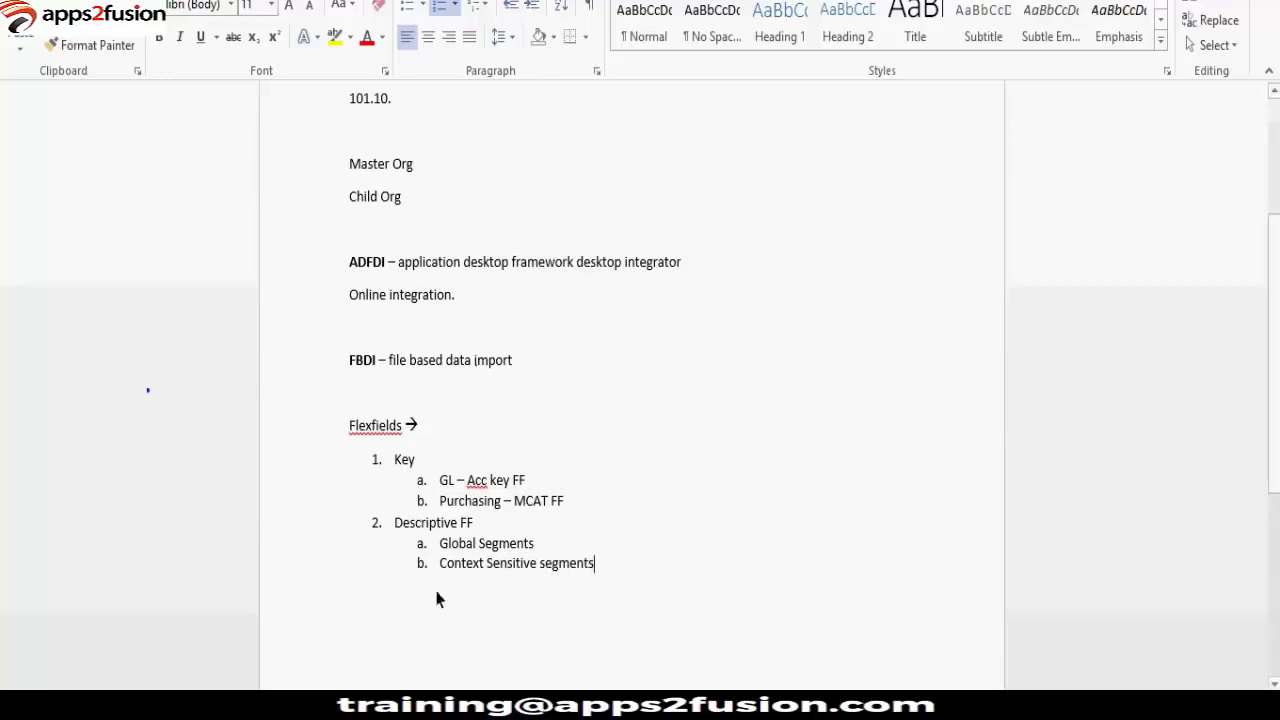
# Switch to the Manage Catalog Descriptive Flexfields page and examine the flexfield's name, code and segment separator options
pyautogui.click(220, 705)
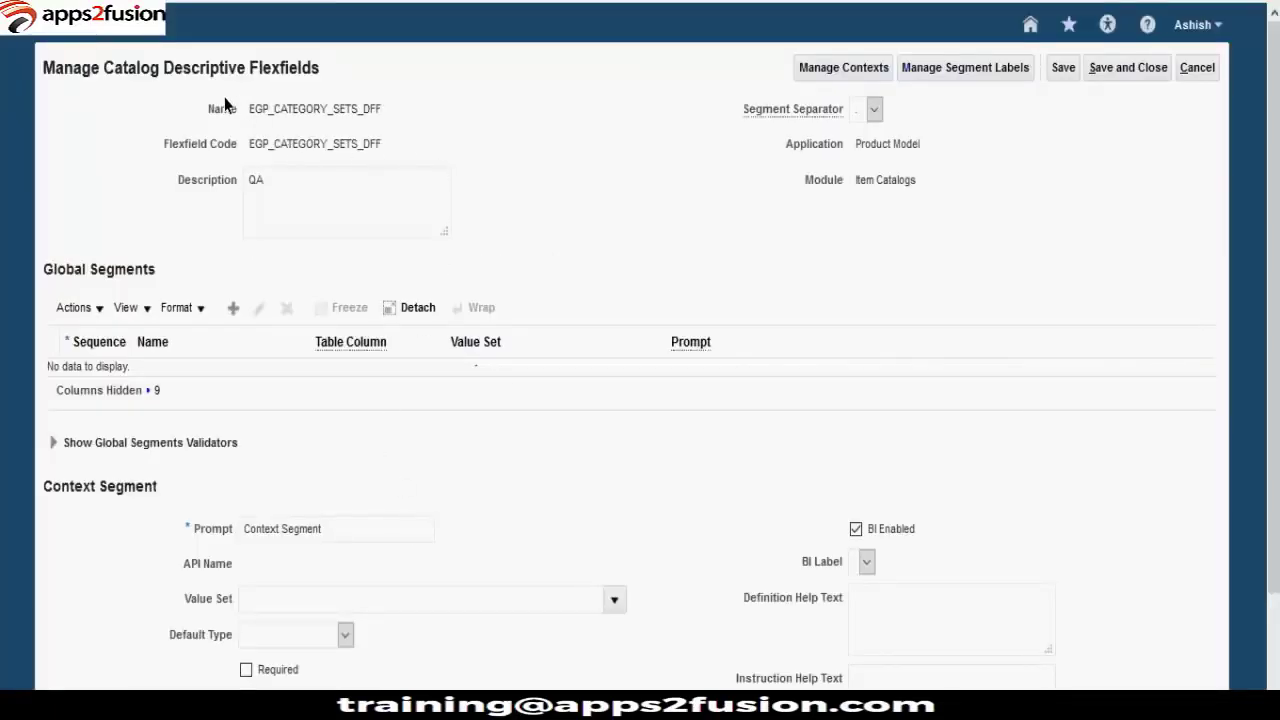
pyautogui.moveTo(213, 113); pyautogui.dragTo(332, 146)
pyautogui.click(330, 117)
pyautogui.click(340, 163)
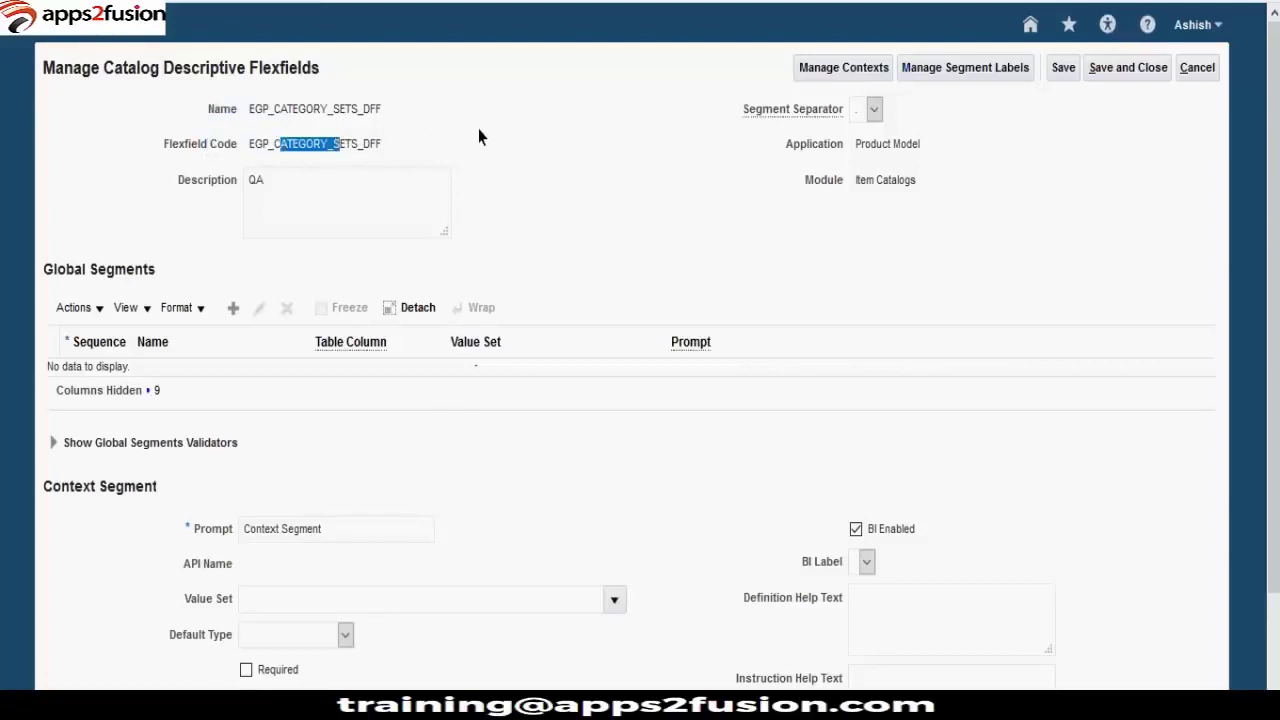
pyautogui.click(590, 155)
pyautogui.click(866, 115)
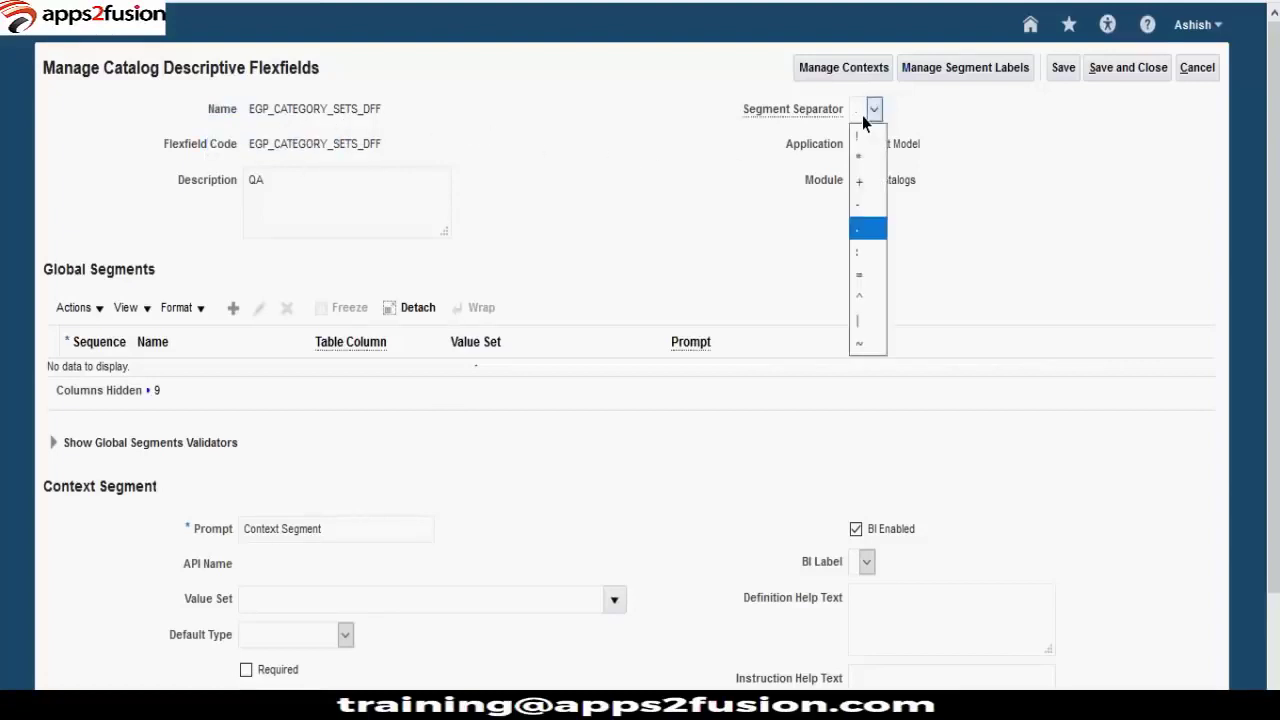
pyautogui.click(860, 114)
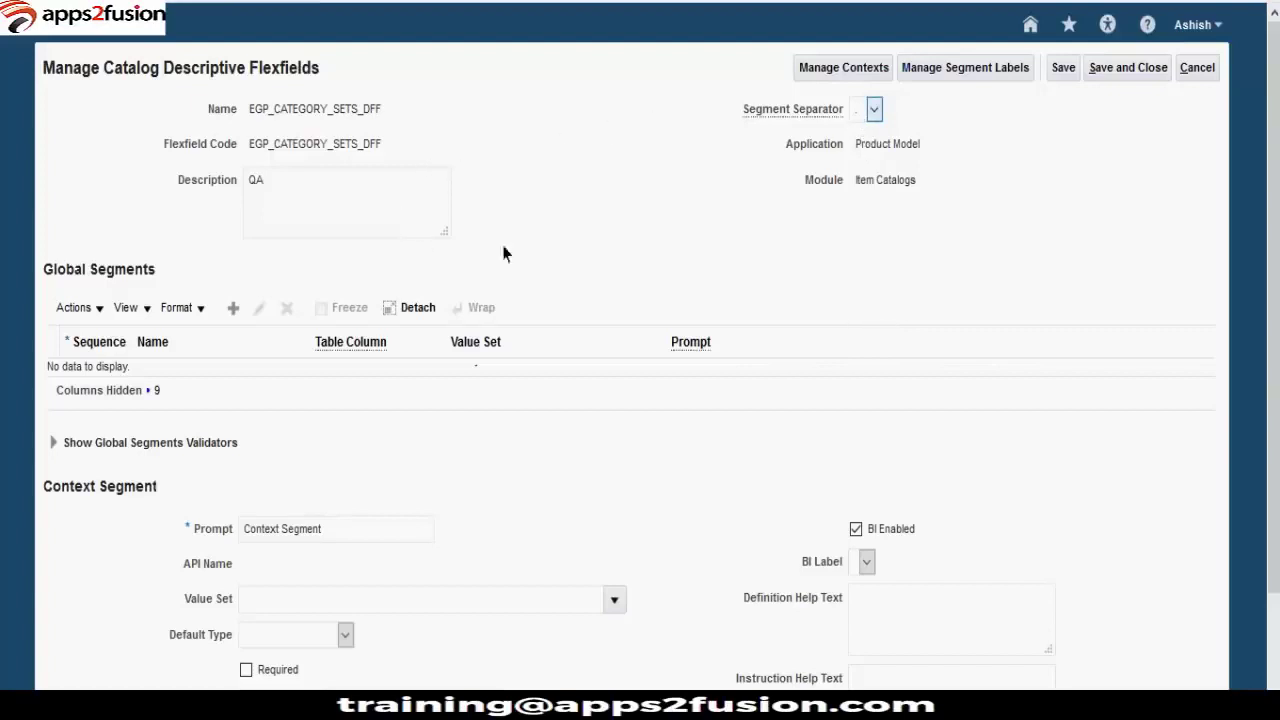
# Examine the Global Segments, Context Segment and Context Sensitive Segments sections of the EGP_CATEGORY_SETS_DFF flexfield
pyautogui.scroll(-3, 520, 470)
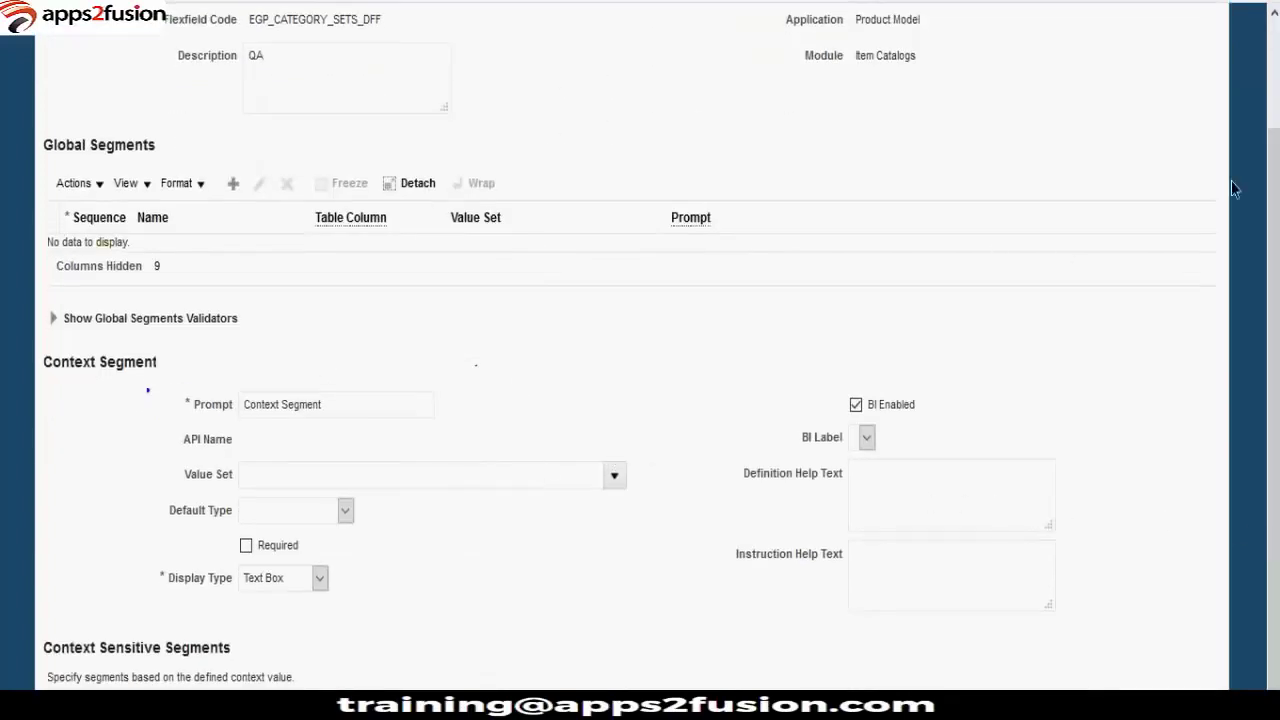
pyautogui.click(866, 437)
pyautogui.click(1068, 428)
pyautogui.scroll(3, 1068, 430)
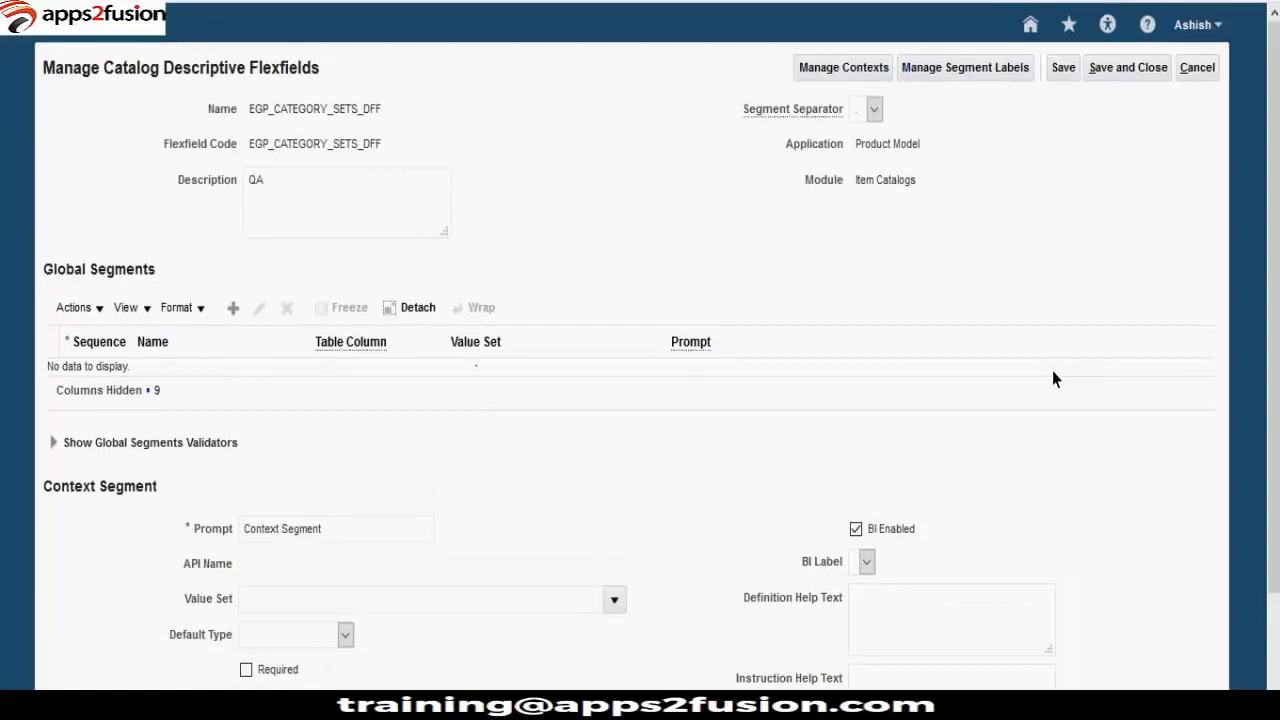
pyautogui.scroll(-3, 991, 378)
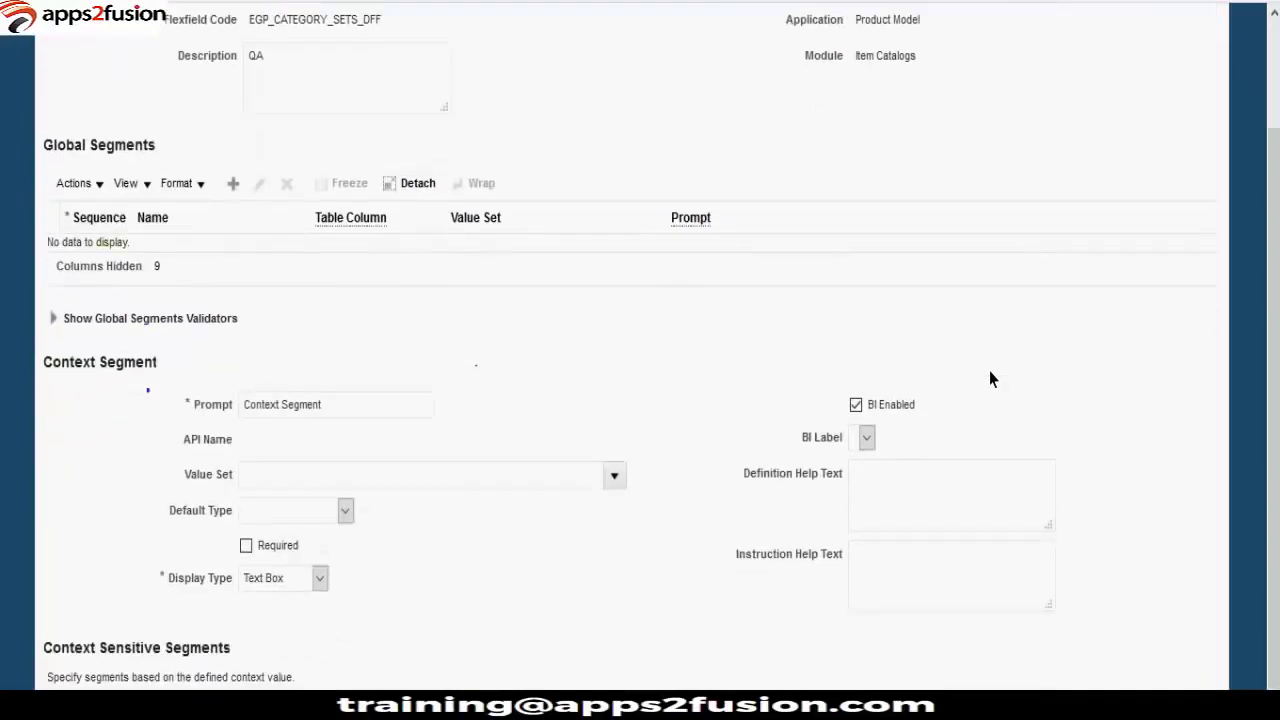
pyautogui.scroll(3, 990, 374)
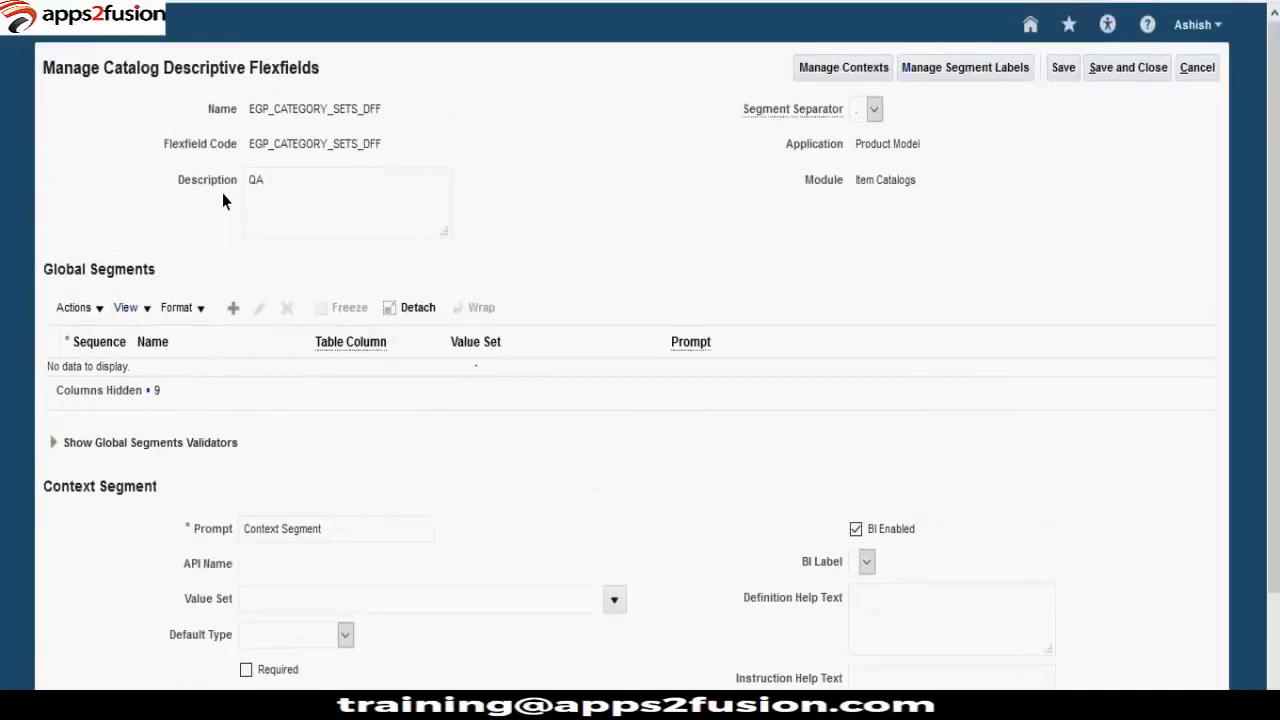
pyautogui.moveTo(81, 68); pyautogui.dragTo(205, 68)
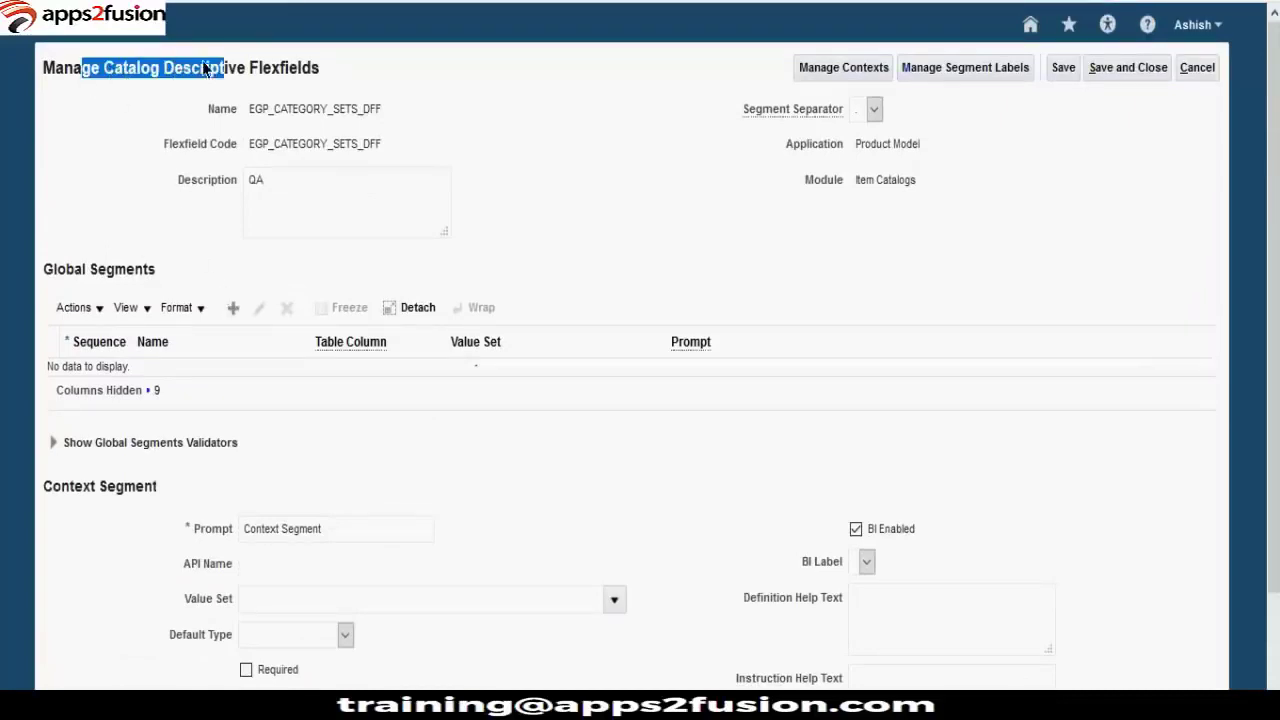
pyautogui.moveTo(44, 269); pyautogui.dragTo(175, 285)
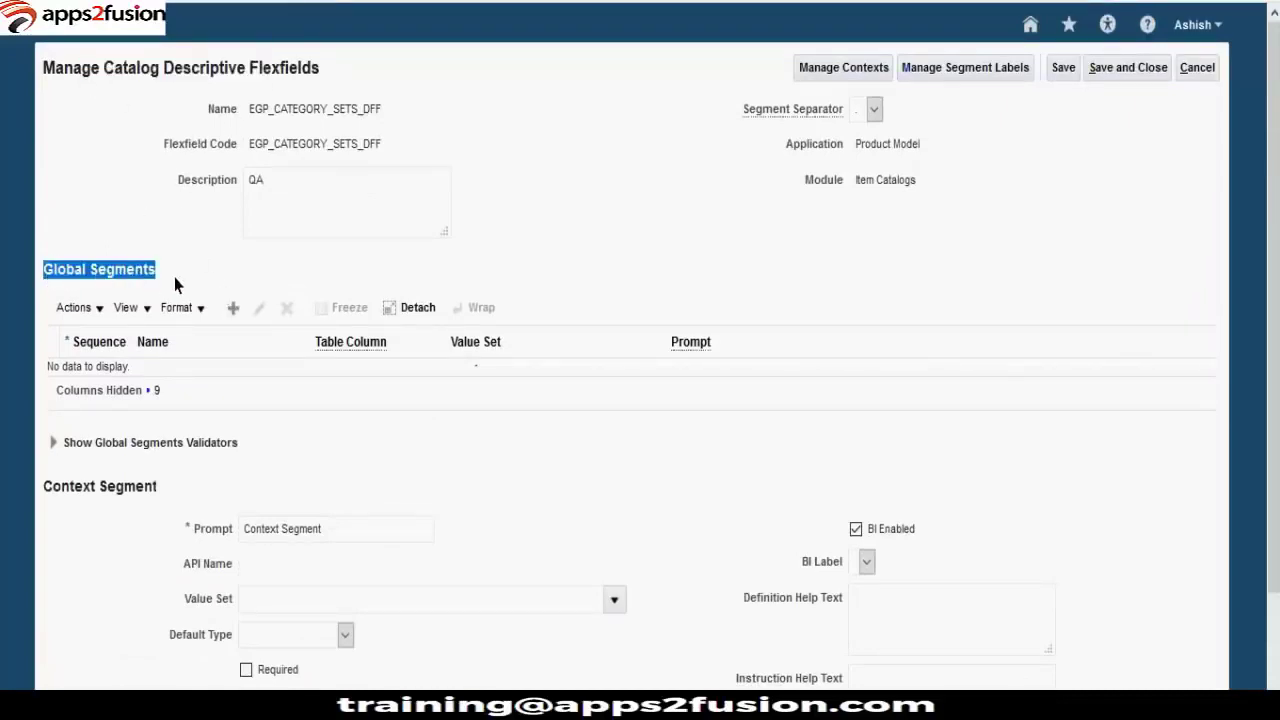
pyautogui.moveTo(73, 68); pyautogui.dragTo(362, 77)
pyautogui.moveTo(114, 68); pyautogui.dragTo(250, 75)
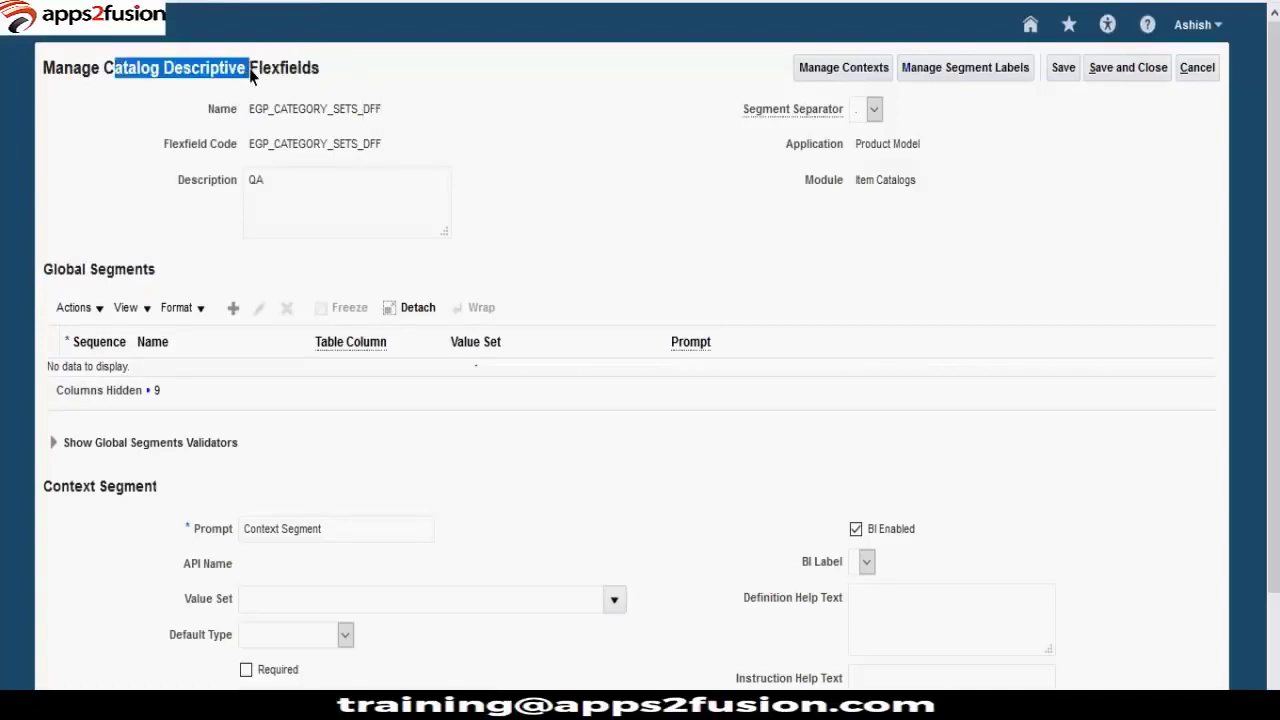
pyautogui.click(218, 80)
# Create a new global segment and name it with the trainer's first name followed by "Global Segment"
pyautogui.moveTo(45, 270); pyautogui.dragTo(215, 268)
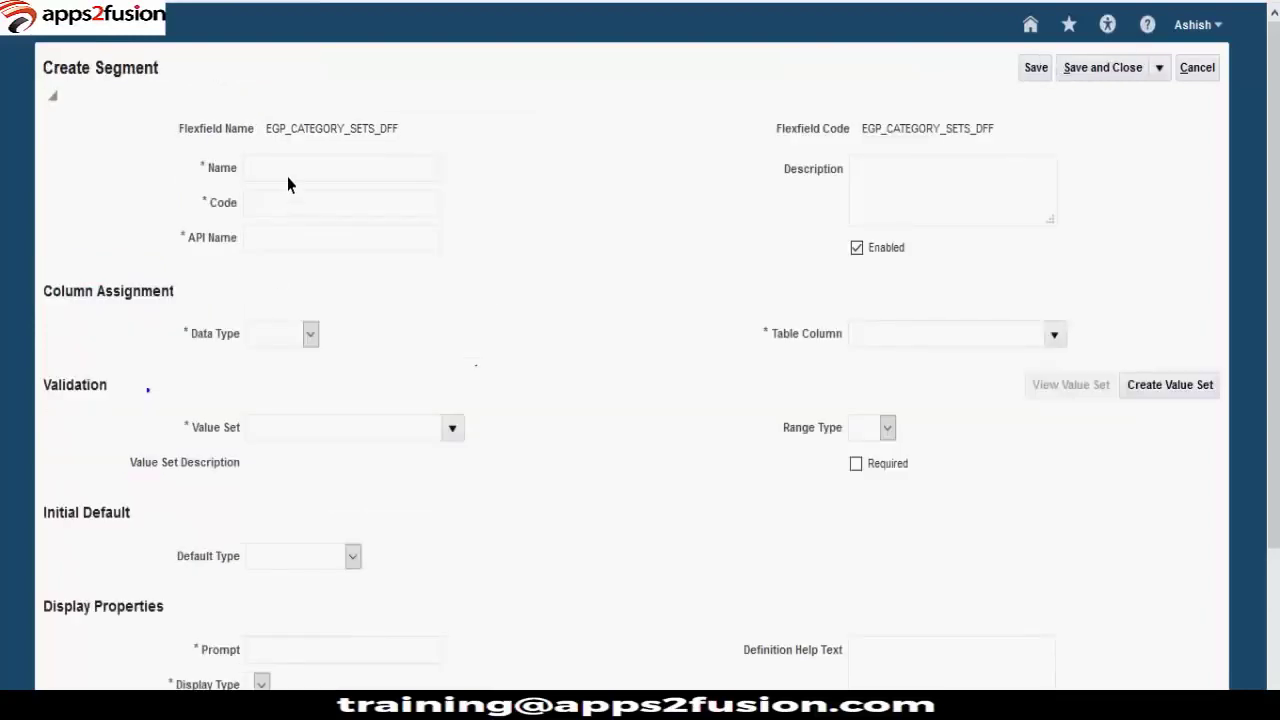
pyautogui.click(288, 176)
pyautogui.write('Var')
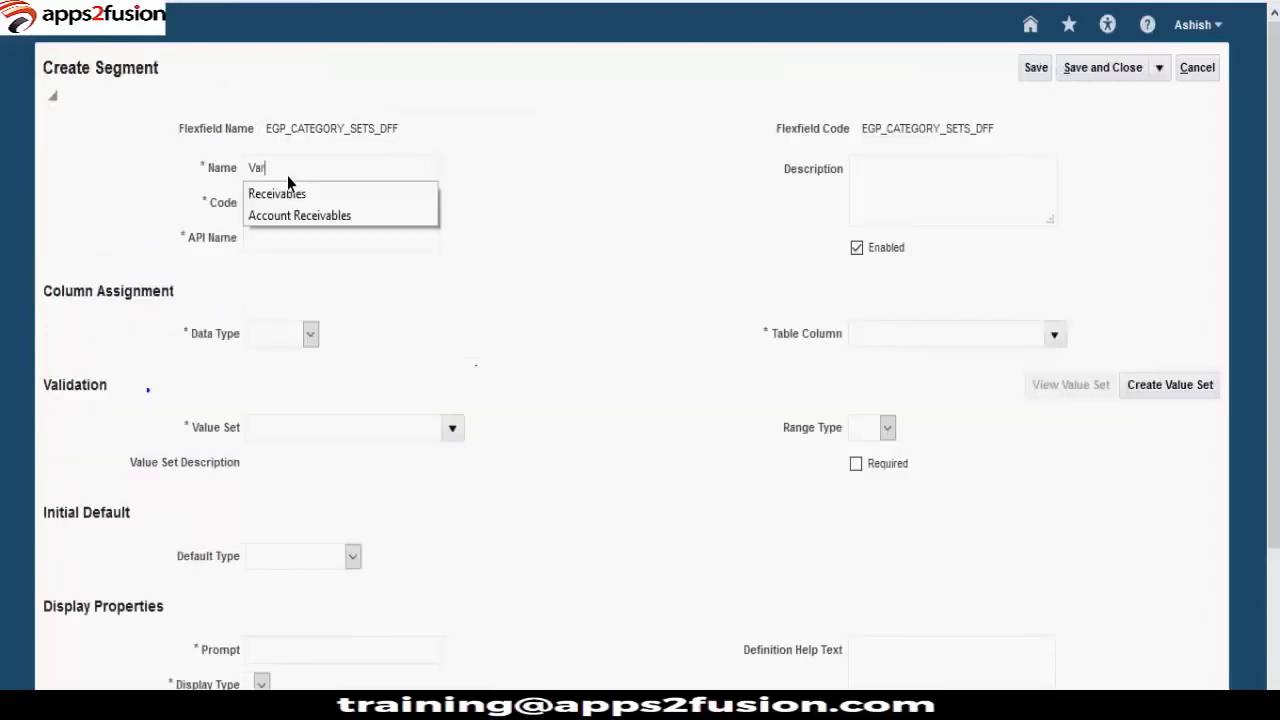
pyautogui.write('un Glob')
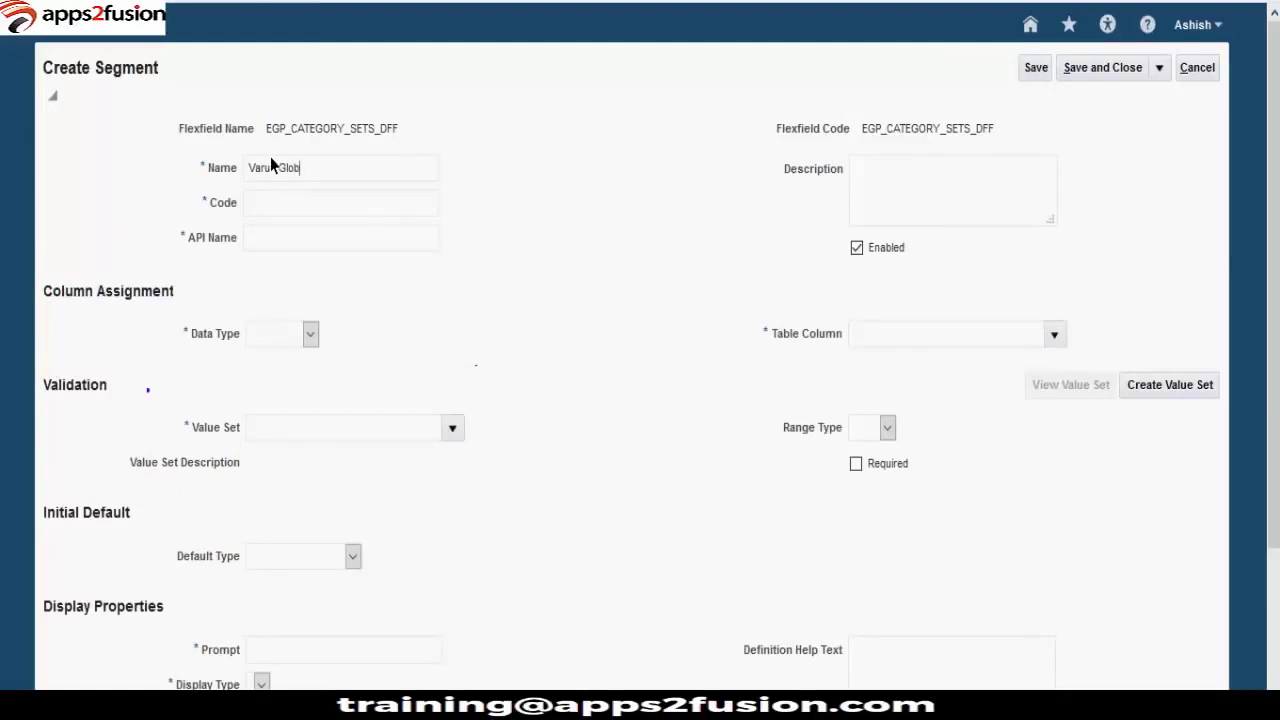
pyautogui.write('al Segment')
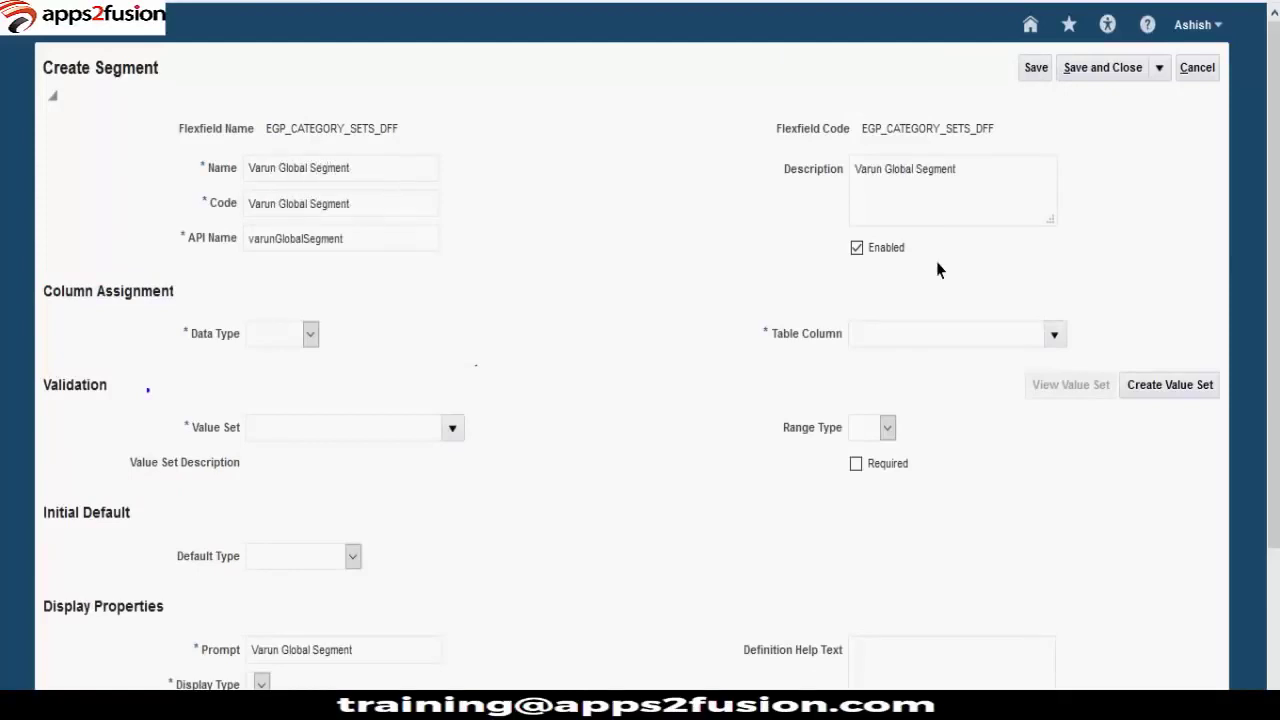
# Set the segment's data type to Character and select ATTRIBUTE1 as its table column from the searched column list
pyautogui.click(309, 336)
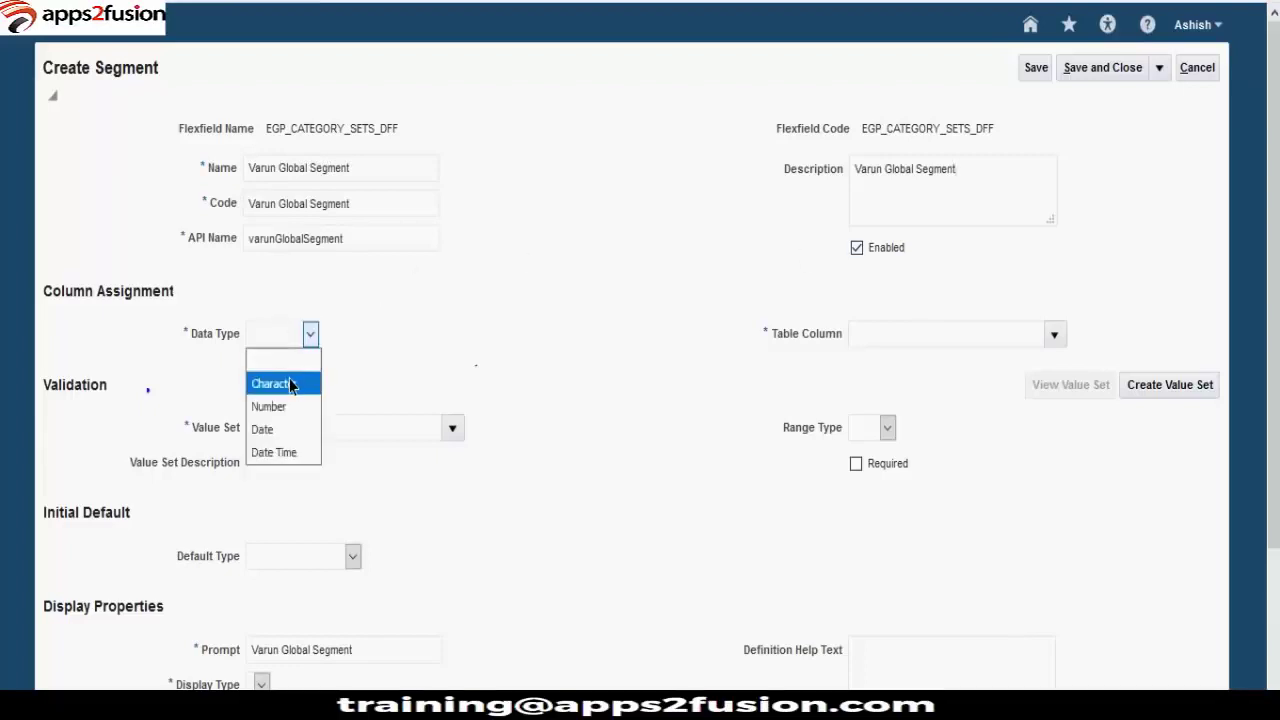
pyautogui.click(283, 383)
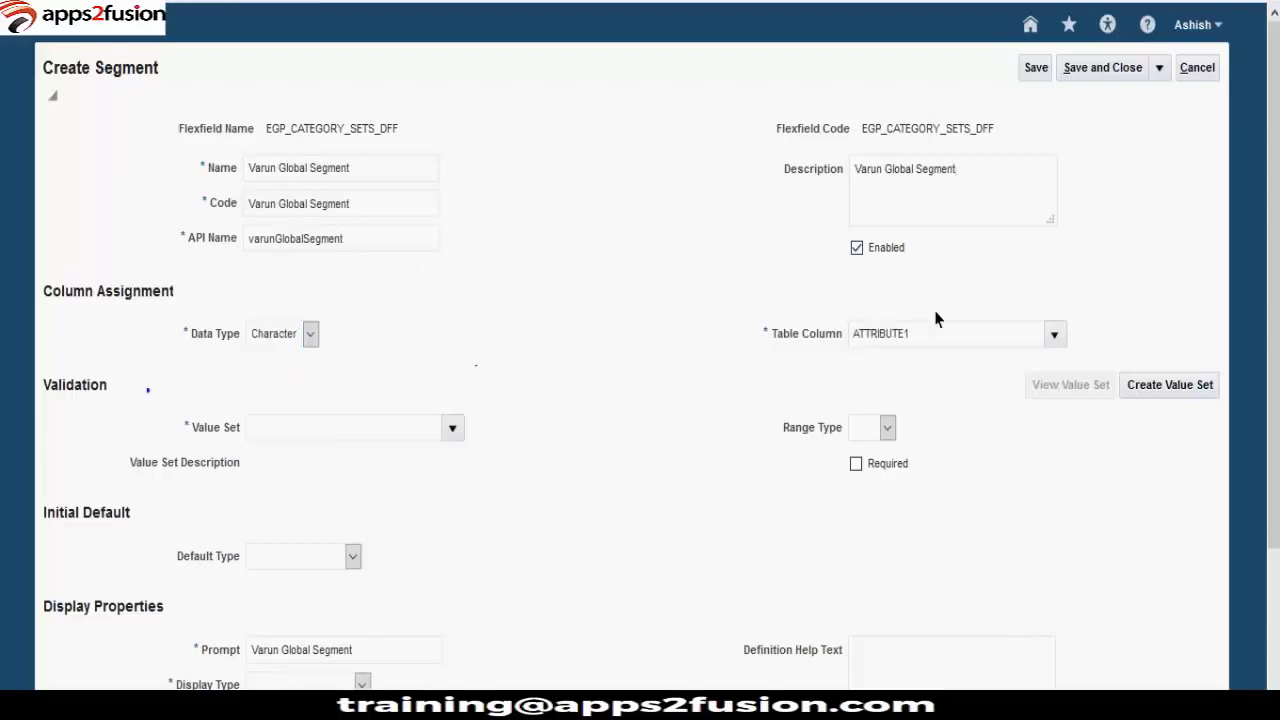
pyautogui.click(846, 333)
pyautogui.click(870, 660)
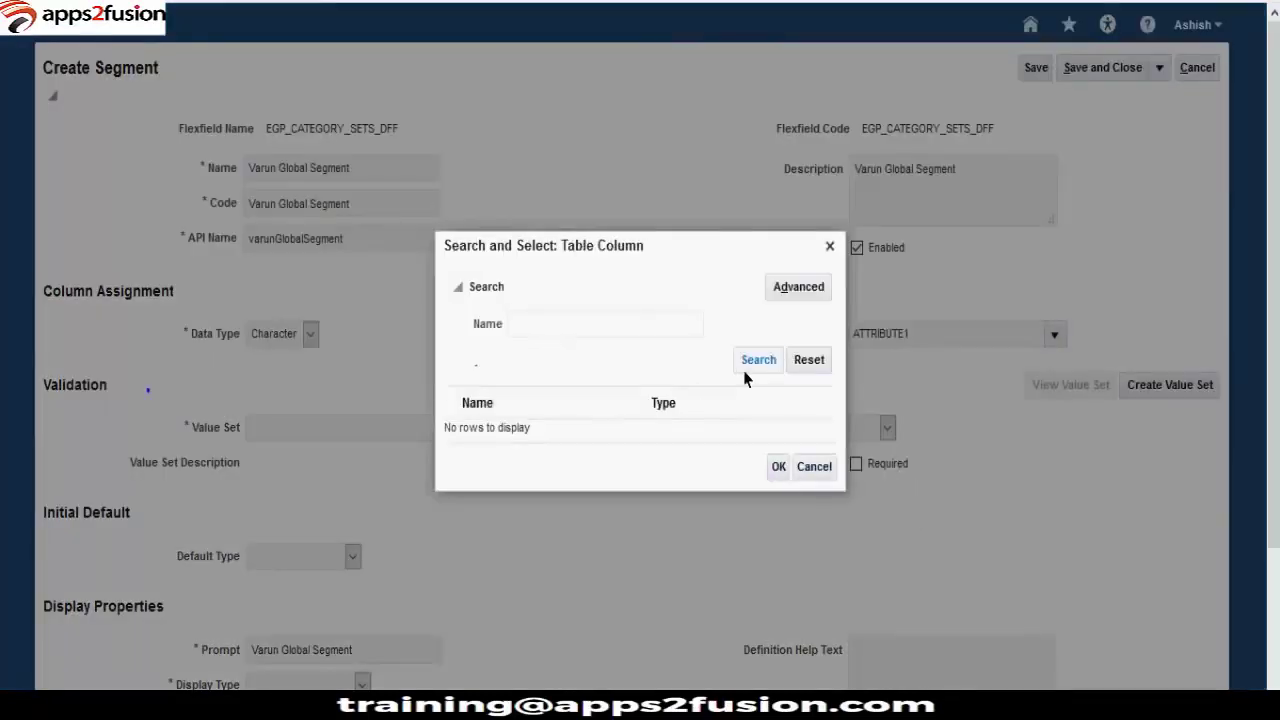
pyautogui.click(746, 352)
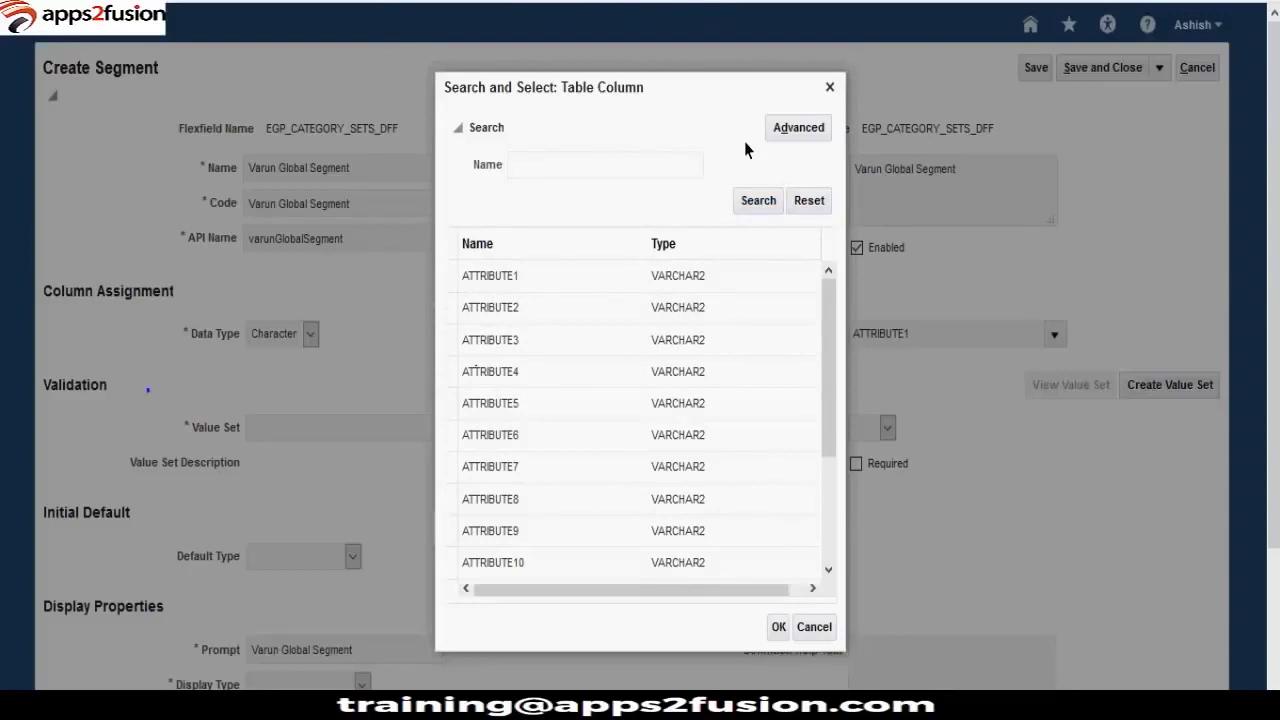
pyautogui.moveTo(831, 284); pyautogui.dragTo(831, 391)
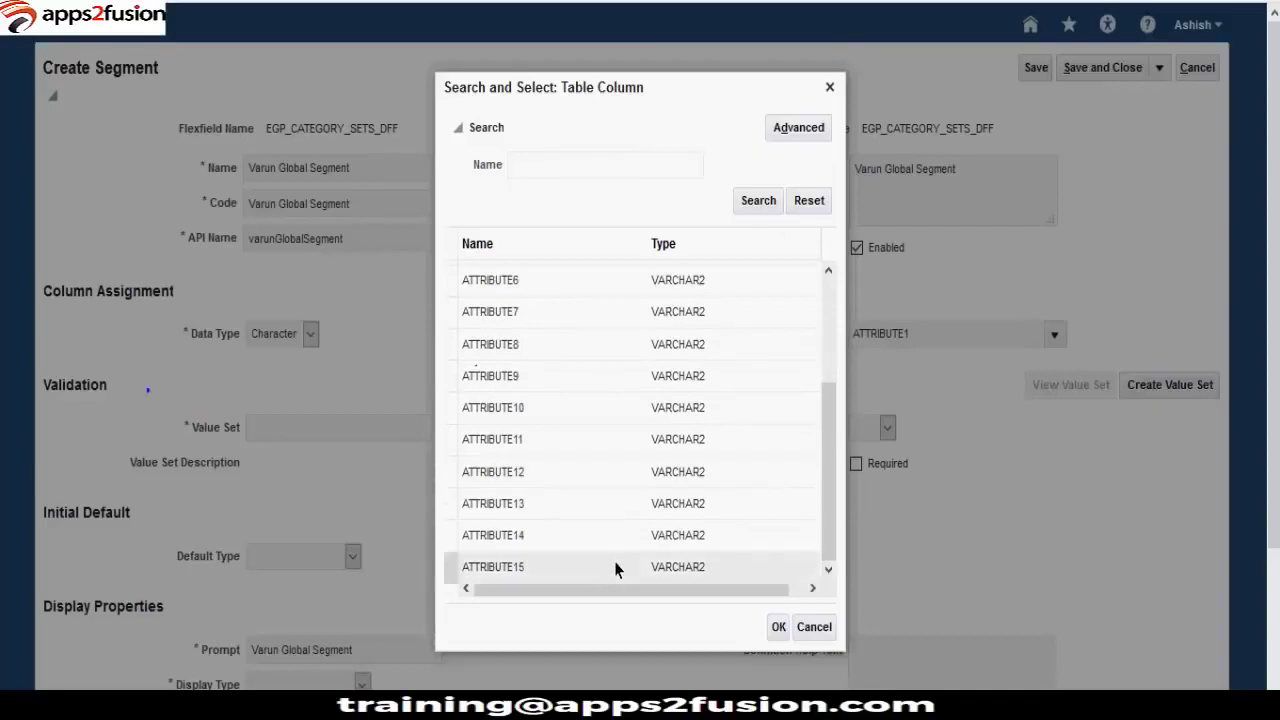
pyautogui.moveTo(826, 463); pyautogui.dragTo(831, 289)
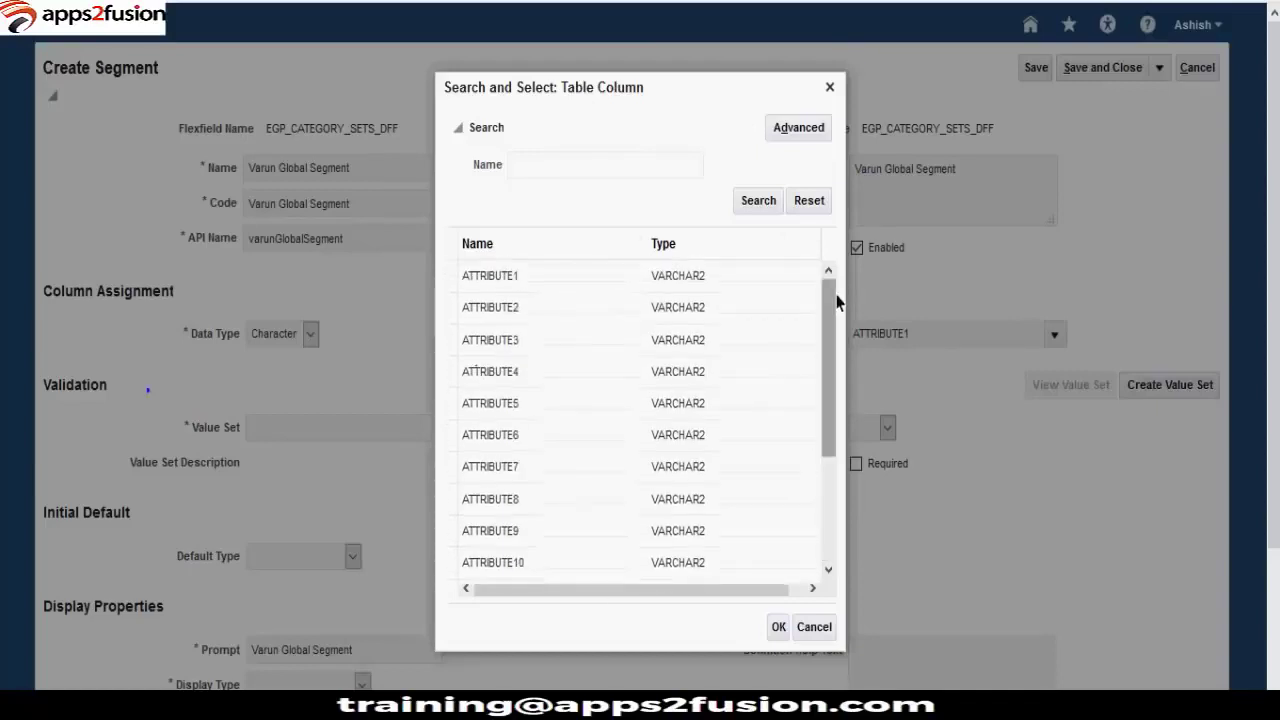
pyautogui.click(586, 290)
pyautogui.click(779, 627)
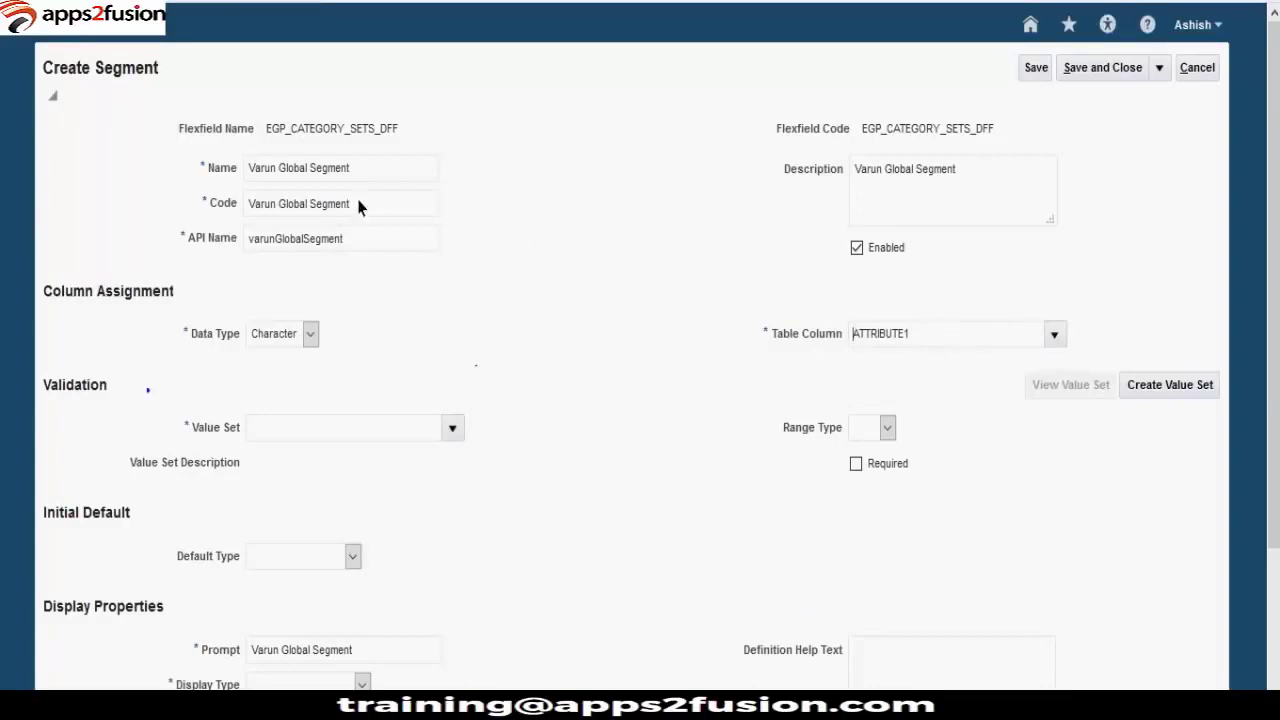
pyautogui.doubleClick(952, 333)
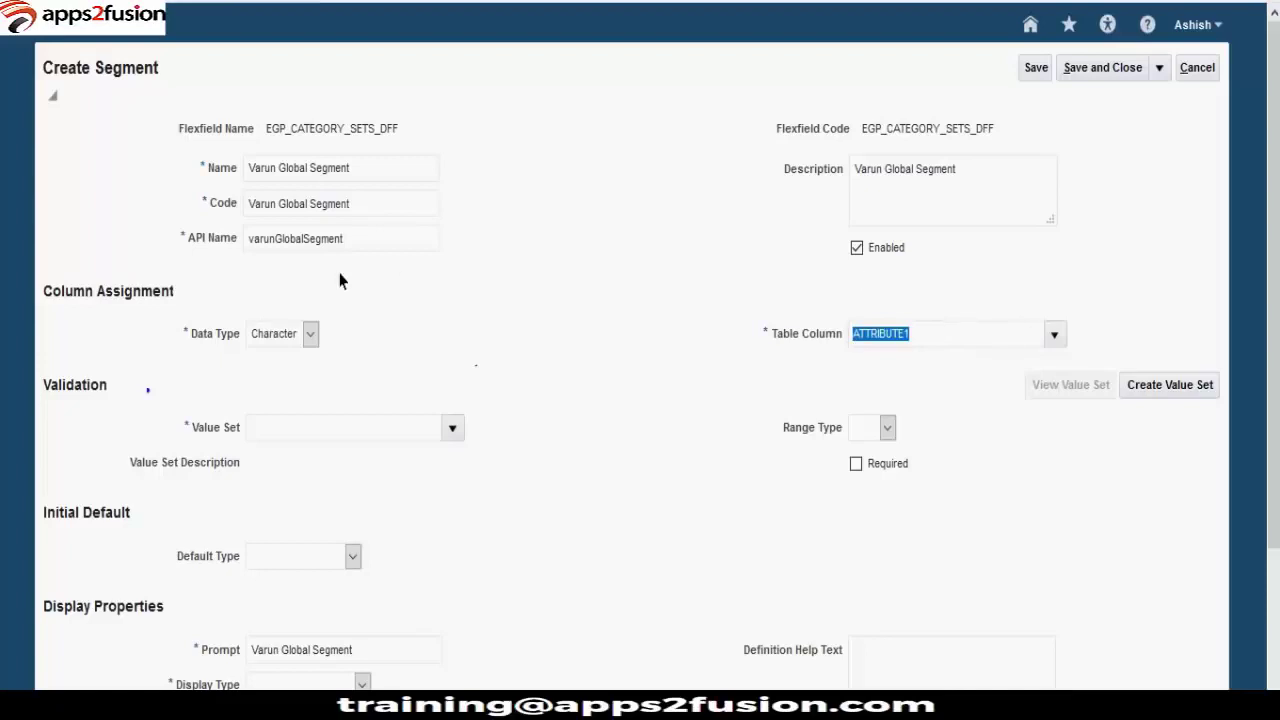
pyautogui.click(553, 297)
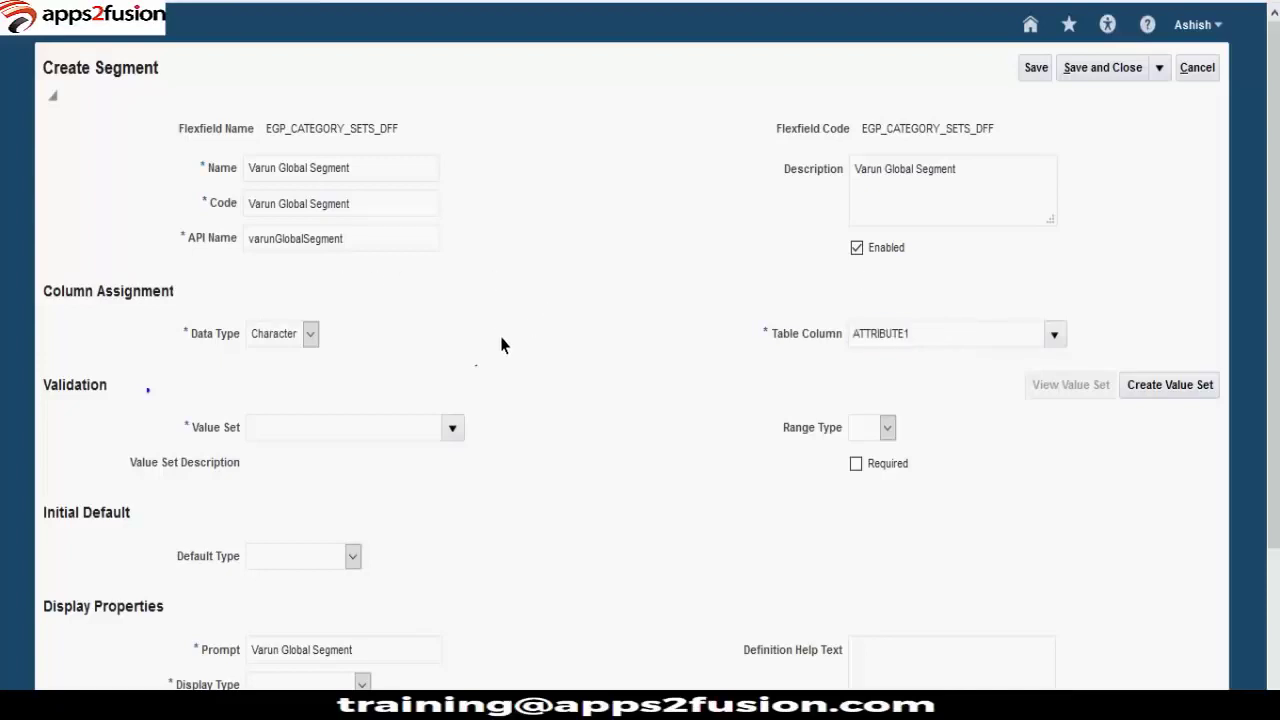
pyautogui.click(451, 437)
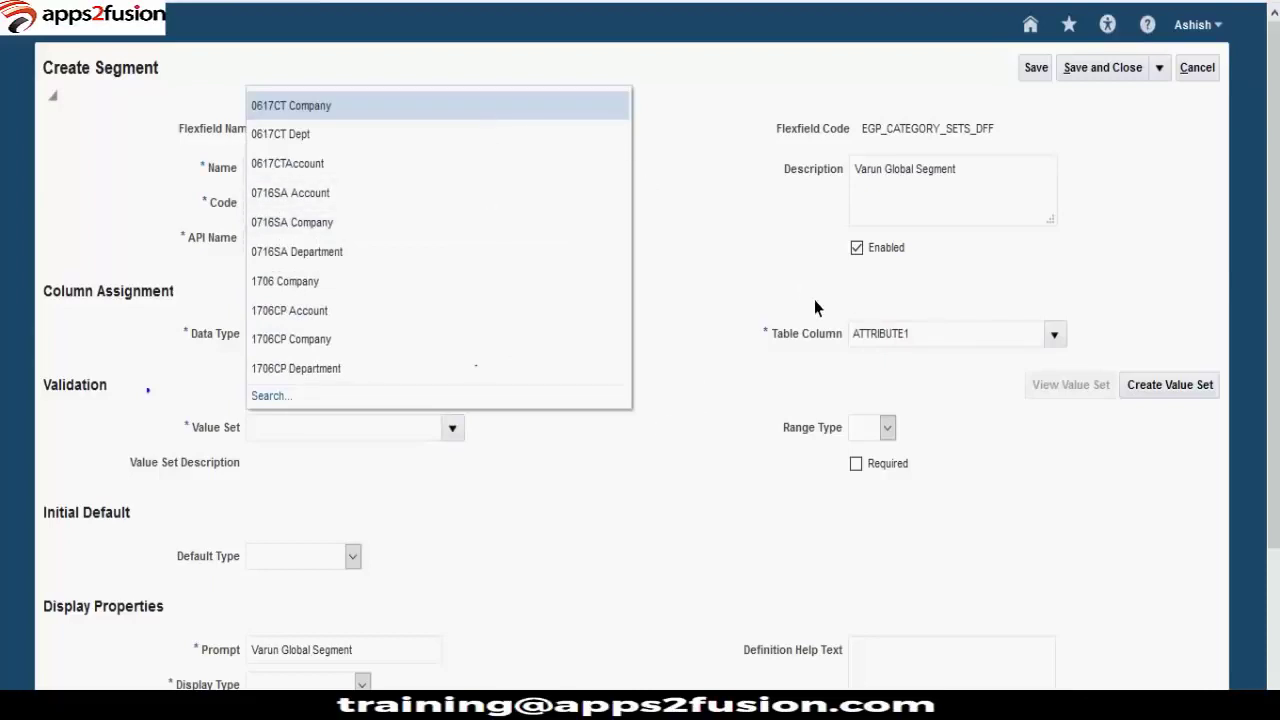
pyautogui.click(730, 341)
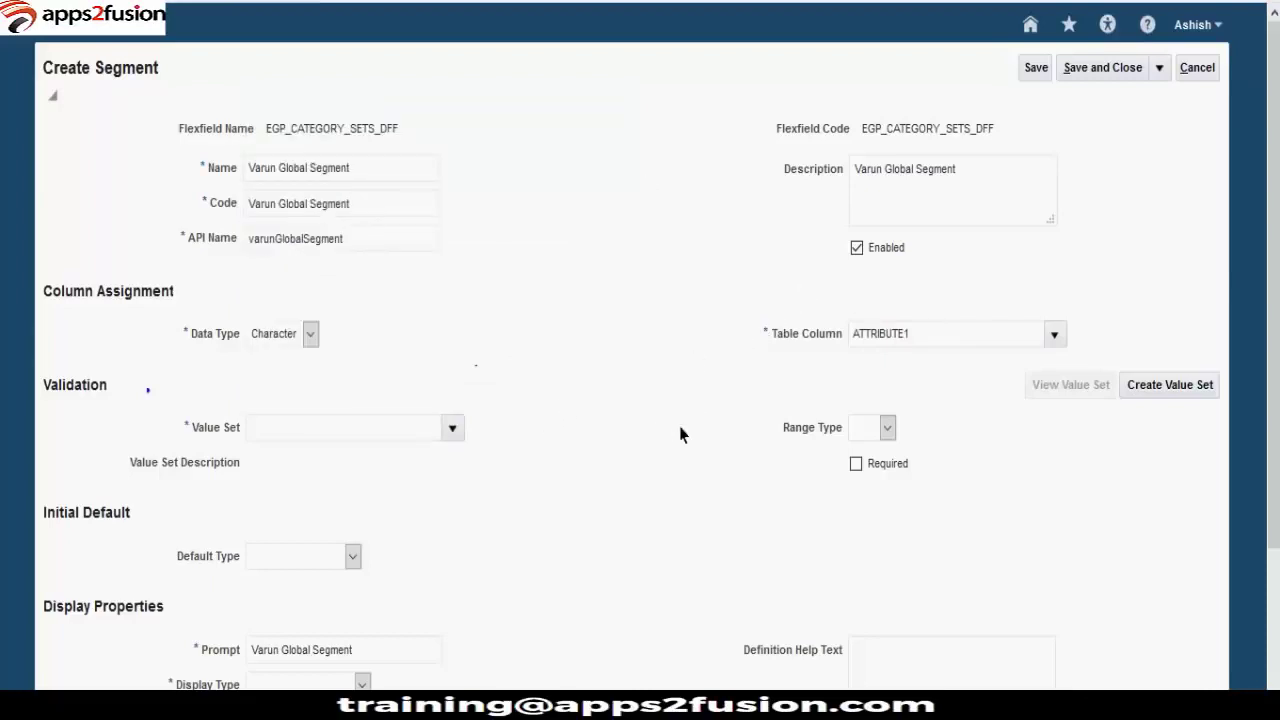
# Search the value sets by the trainer's first name and assign the one ending in _DEPARTMENT to the segment
pyautogui.click(452, 427)
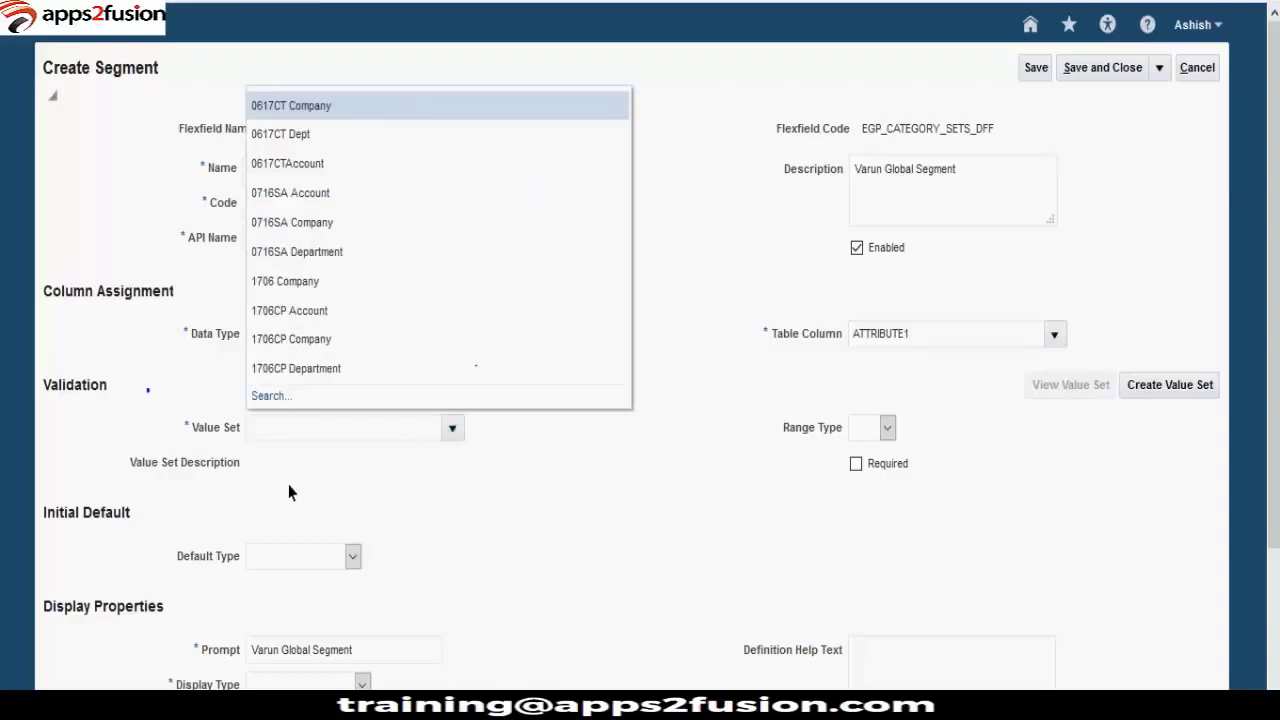
pyautogui.click(262, 402)
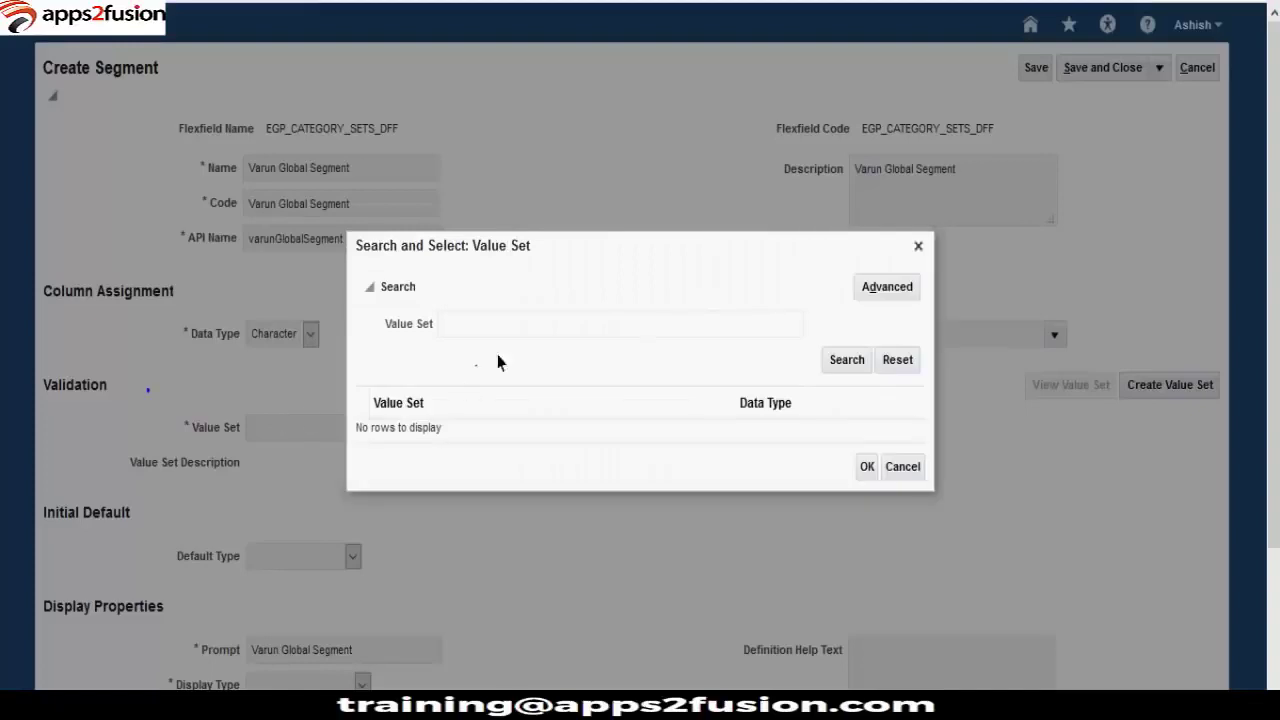
pyautogui.write('VA')
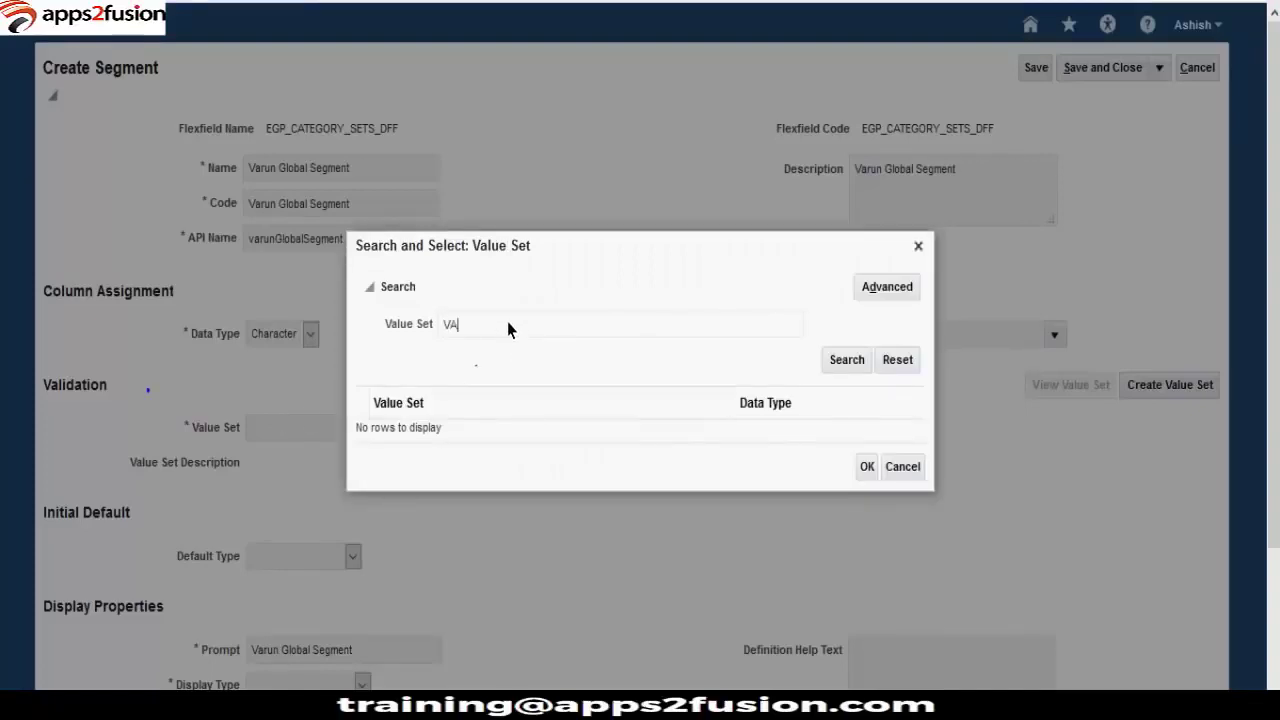
pyautogui.write('run')
pyautogui.press('BackSpace')
pyautogui.press('BackSpace')
pyautogui.press('BackSpace')
pyautogui.press('BackSpace')
pyautogui.write('arun')
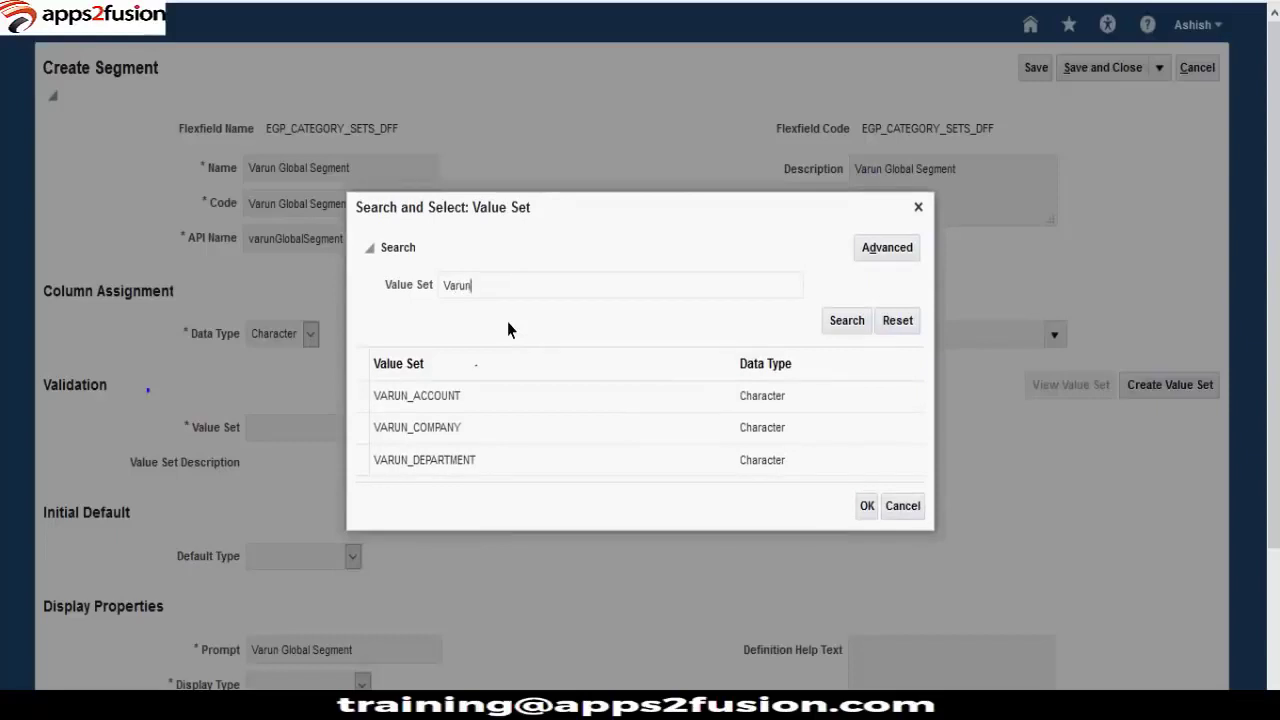
pyautogui.click(609, 447)
pyautogui.click(866, 507)
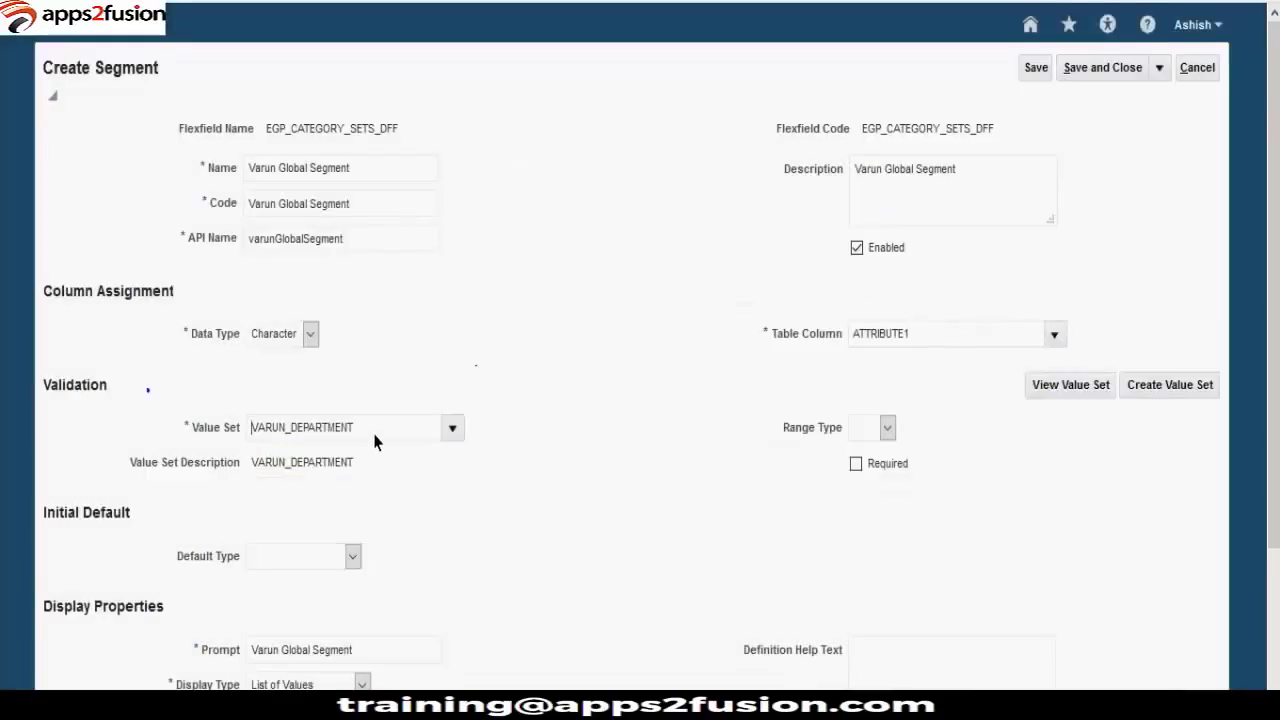
pyautogui.doubleClick(375, 441)
pyautogui.moveTo(353, 427); pyautogui.dragTo(171, 408)
# Examine the validation type options for a new value set, such as Format Only and Independent, and cancel its creation
pyautogui.click(1157, 391)
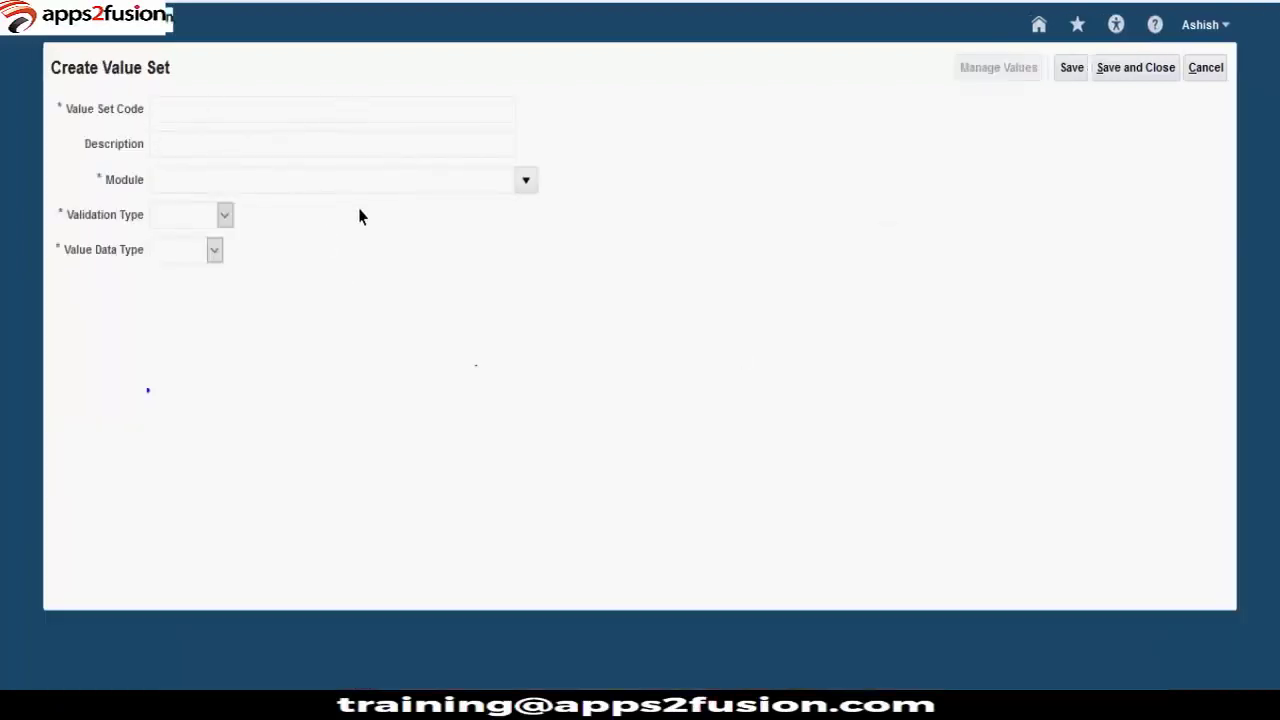
pyautogui.click(190, 219)
pyautogui.click(180, 280)
pyautogui.click(222, 215)
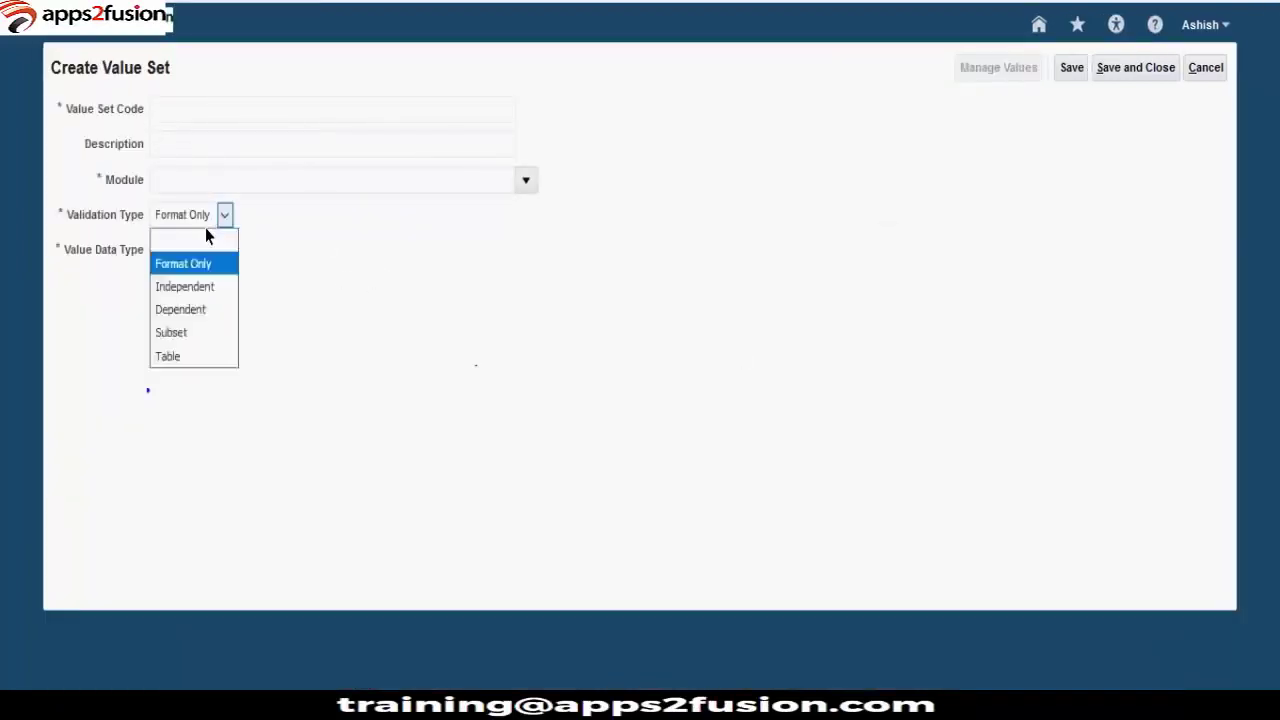
pyautogui.click(205, 263)
pyautogui.click(220, 216)
pyautogui.click(195, 287)
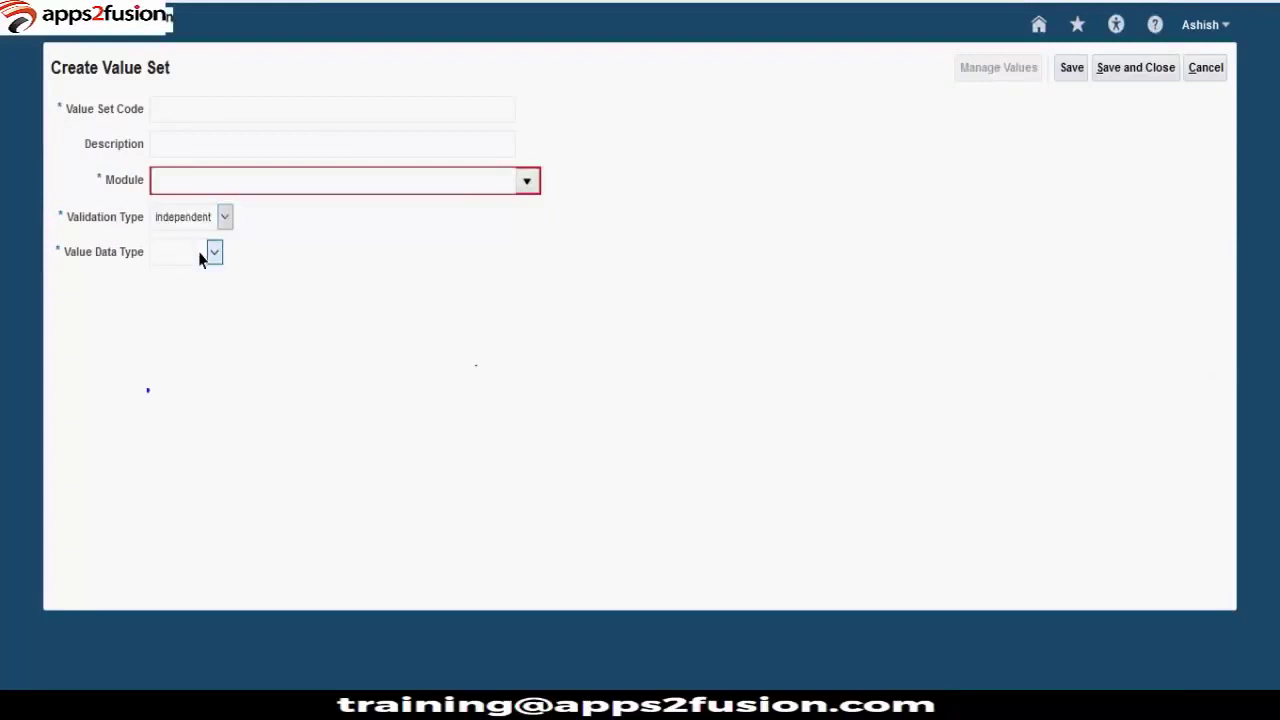
pyautogui.click(1212, 70)
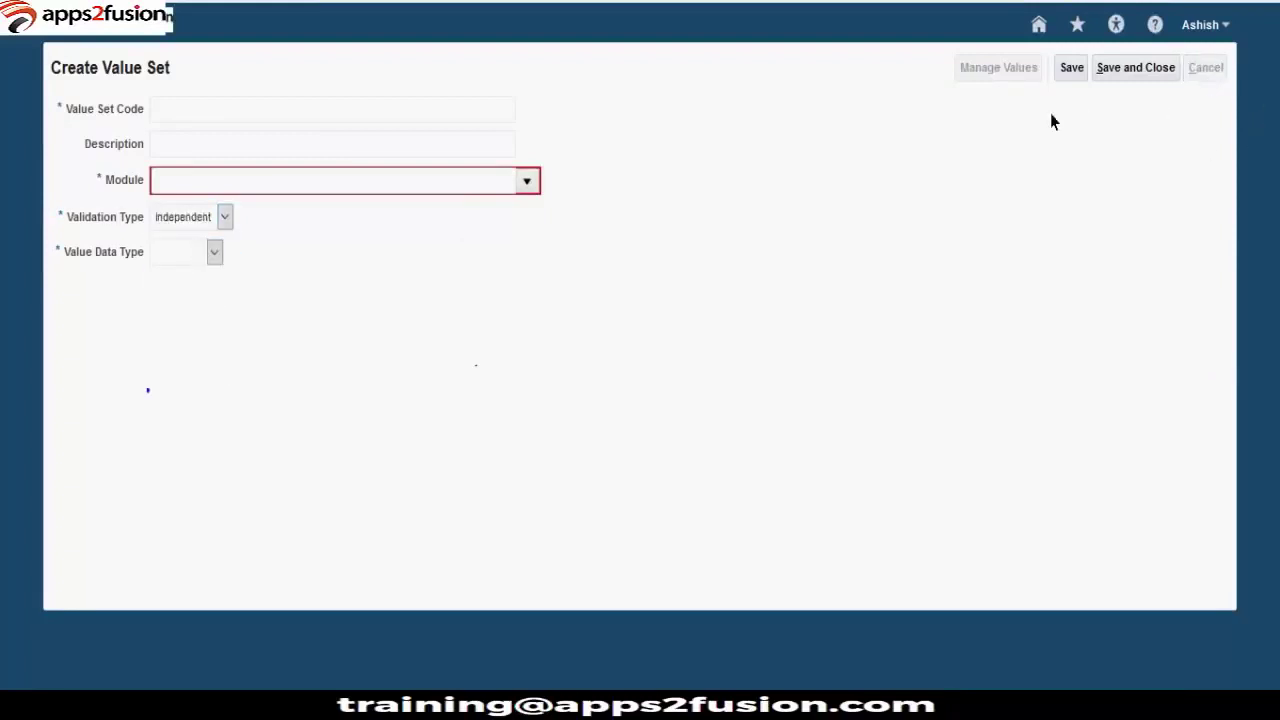
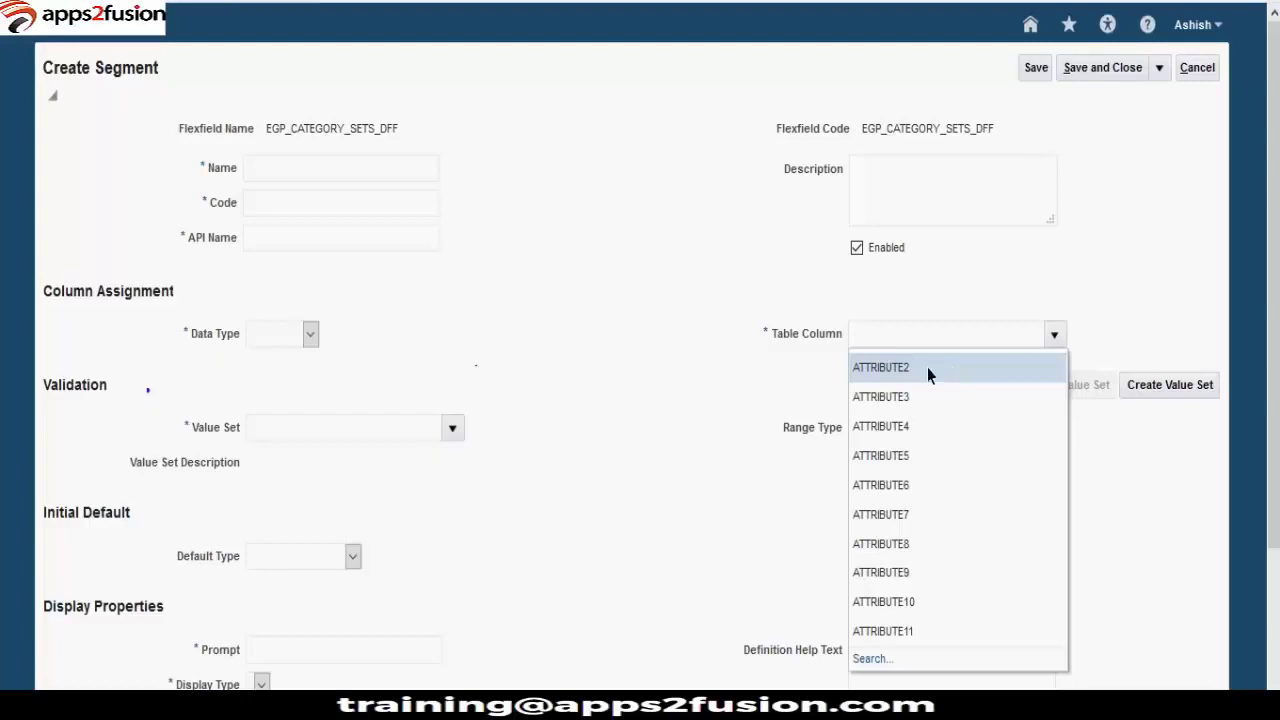
# Examine the names and types of the table columns available for another global segment, and cancel that segment
pyautogui.click(872, 659)
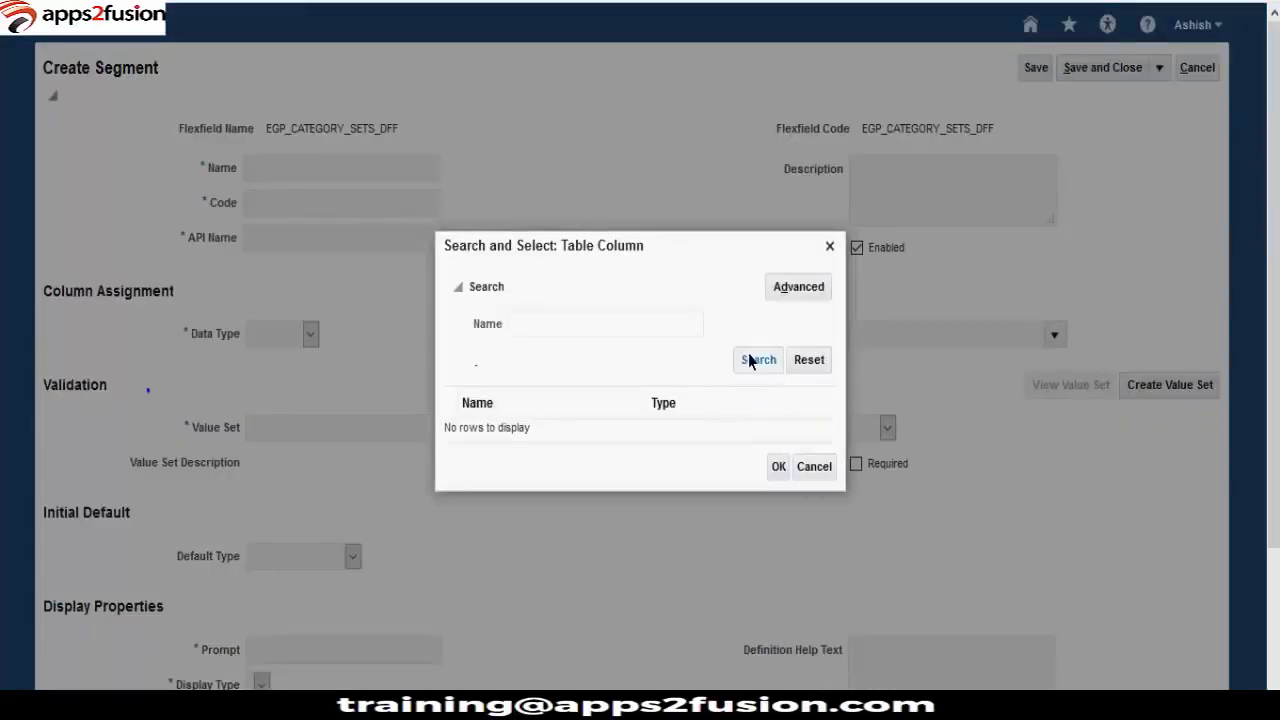
pyautogui.click(767, 360)
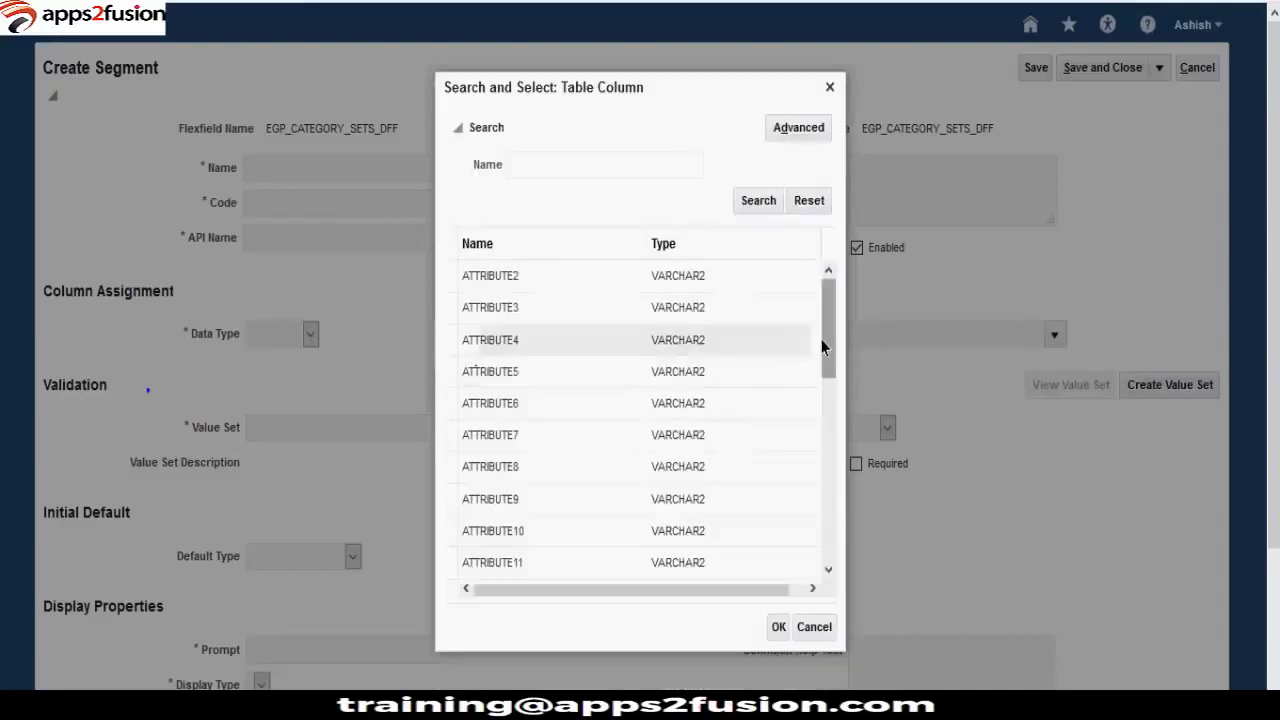
pyautogui.scroll(-2, 822, 360)
pyautogui.moveTo(826, 372); pyautogui.dragTo(816, 575)
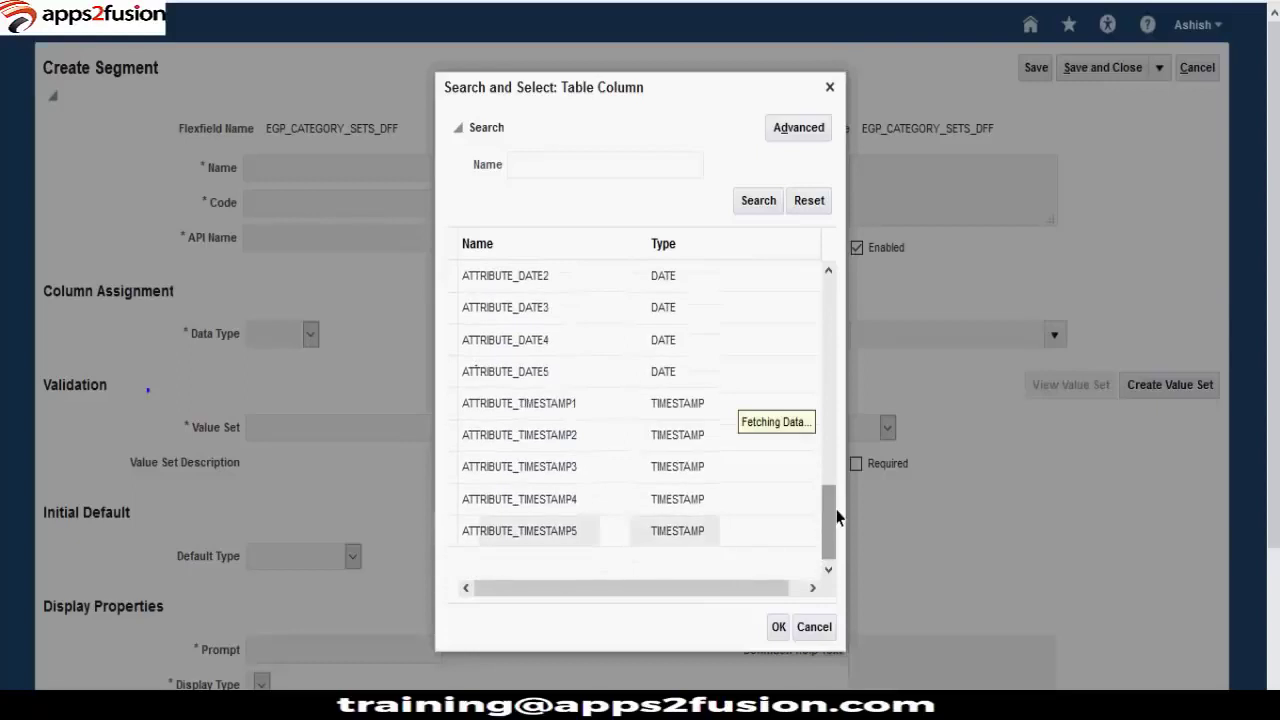
pyautogui.moveTo(827, 511); pyautogui.dragTo(831, 429)
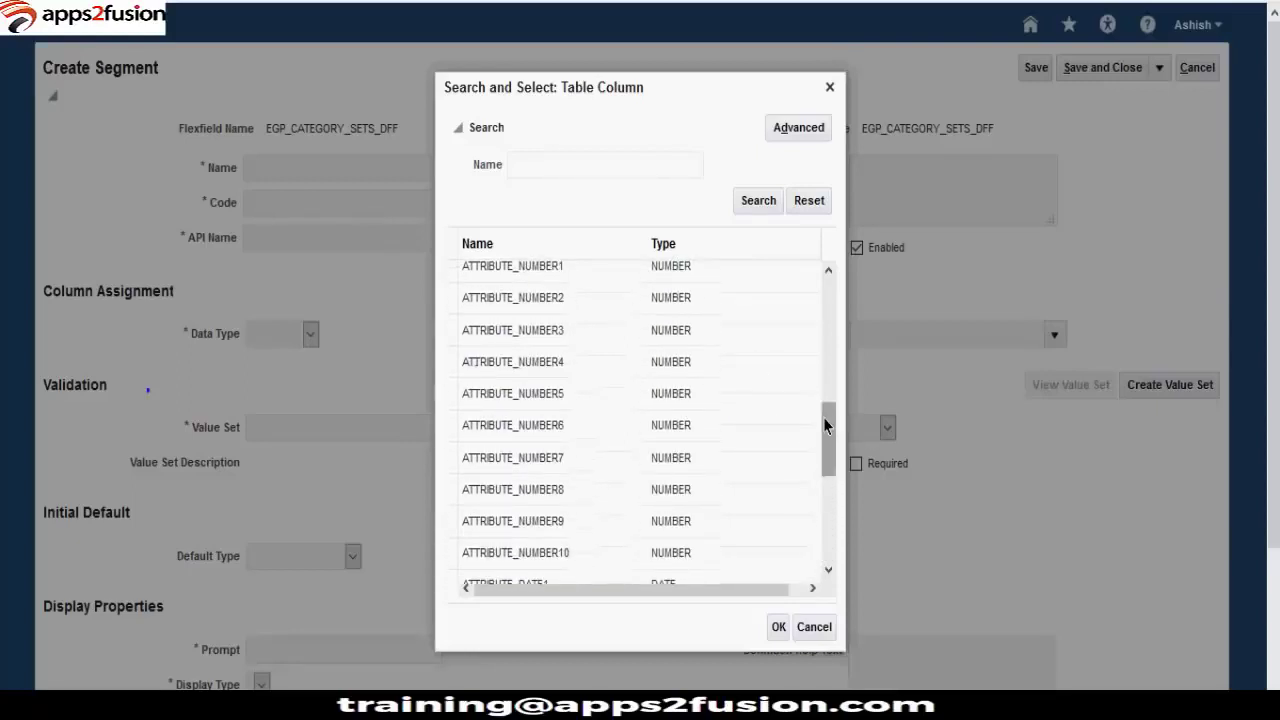
pyautogui.moveTo(824, 416); pyautogui.dragTo(826, 392)
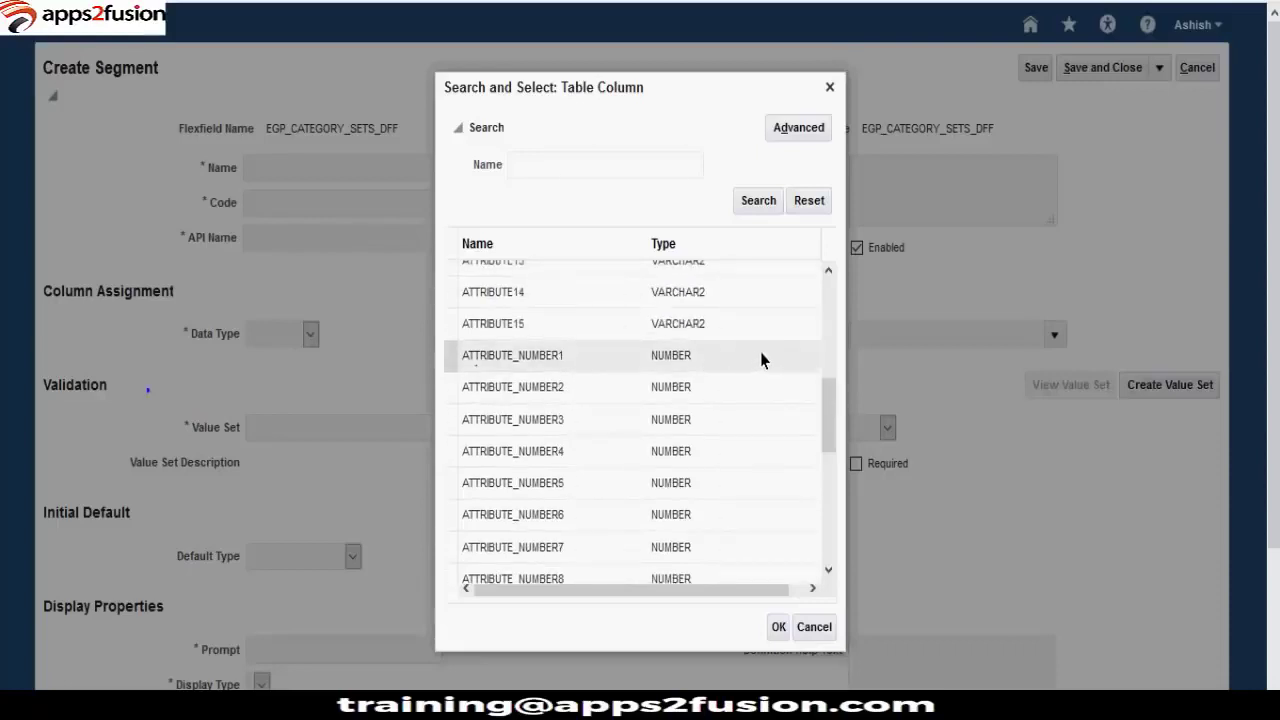
pyautogui.moveTo(828, 413); pyautogui.dragTo(830, 540)
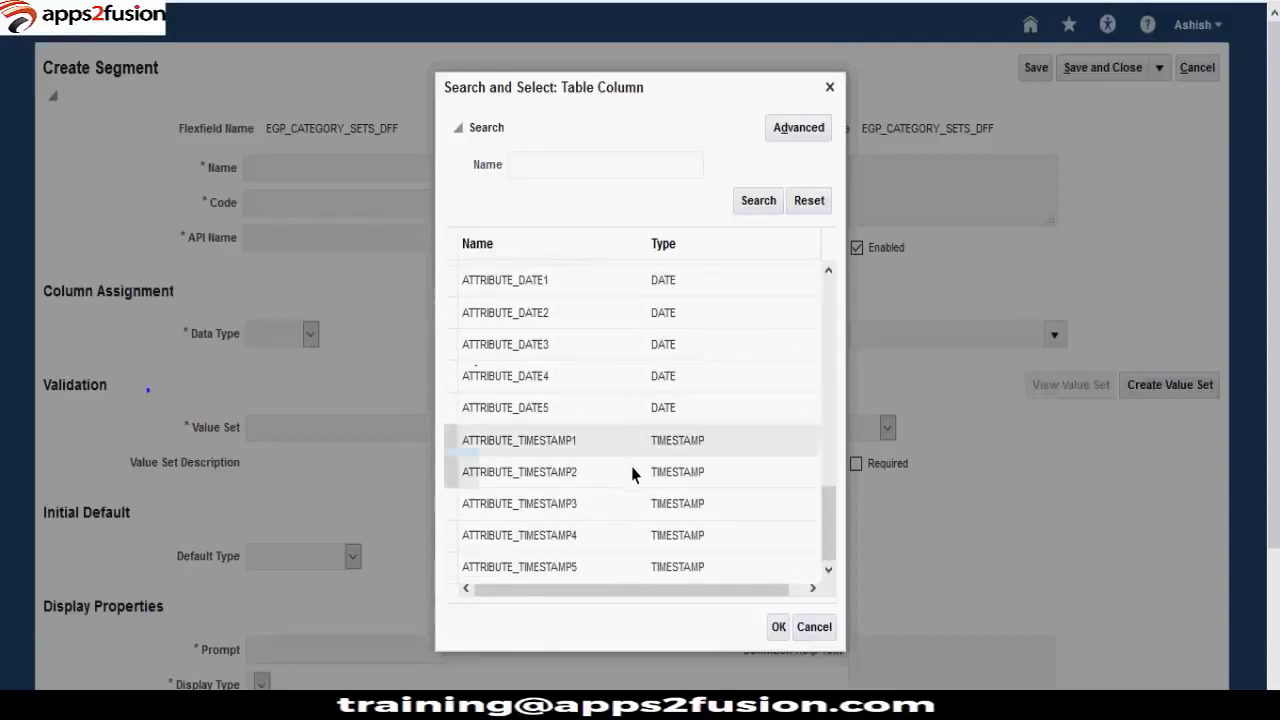
pyautogui.click(610, 545)
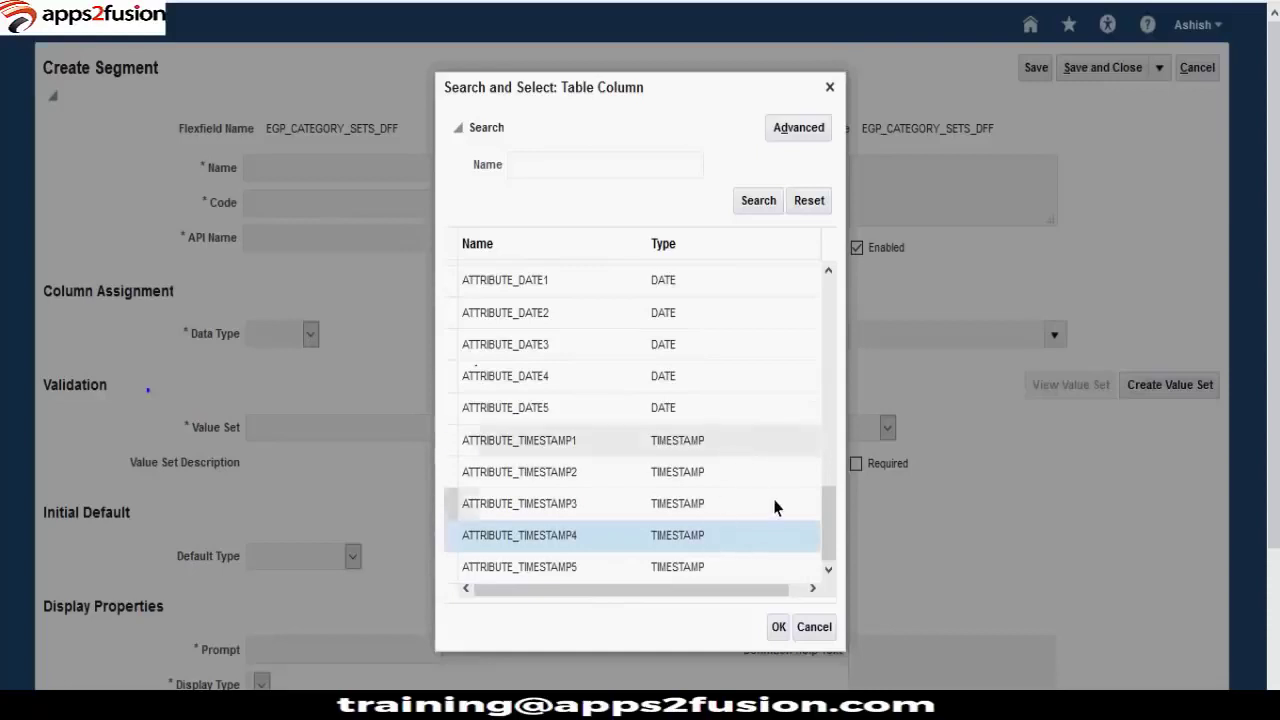
pyautogui.click(748, 437)
pyautogui.click(748, 407)
pyautogui.click(748, 312)
pyautogui.moveTo(832, 512); pyautogui.dragTo(831, 414)
pyautogui.click(700, 376)
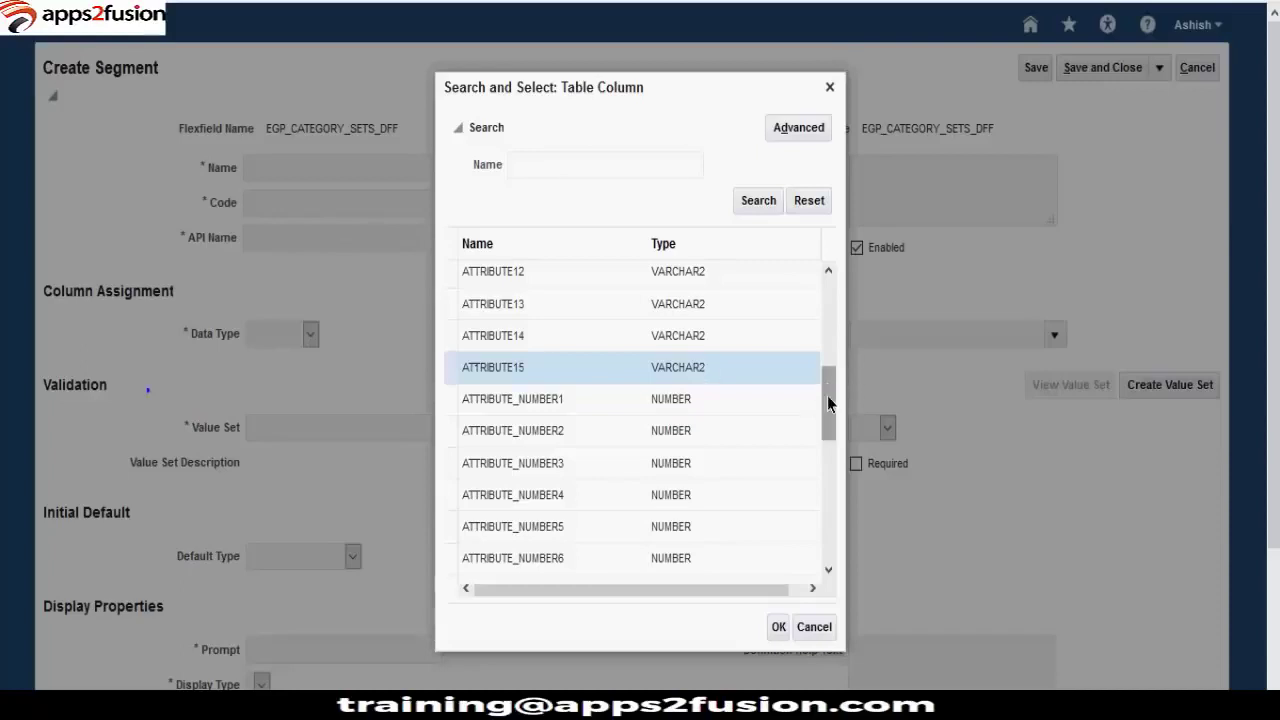
pyautogui.moveTo(834, 429); pyautogui.dragTo(838, 545)
pyautogui.click(814, 627)
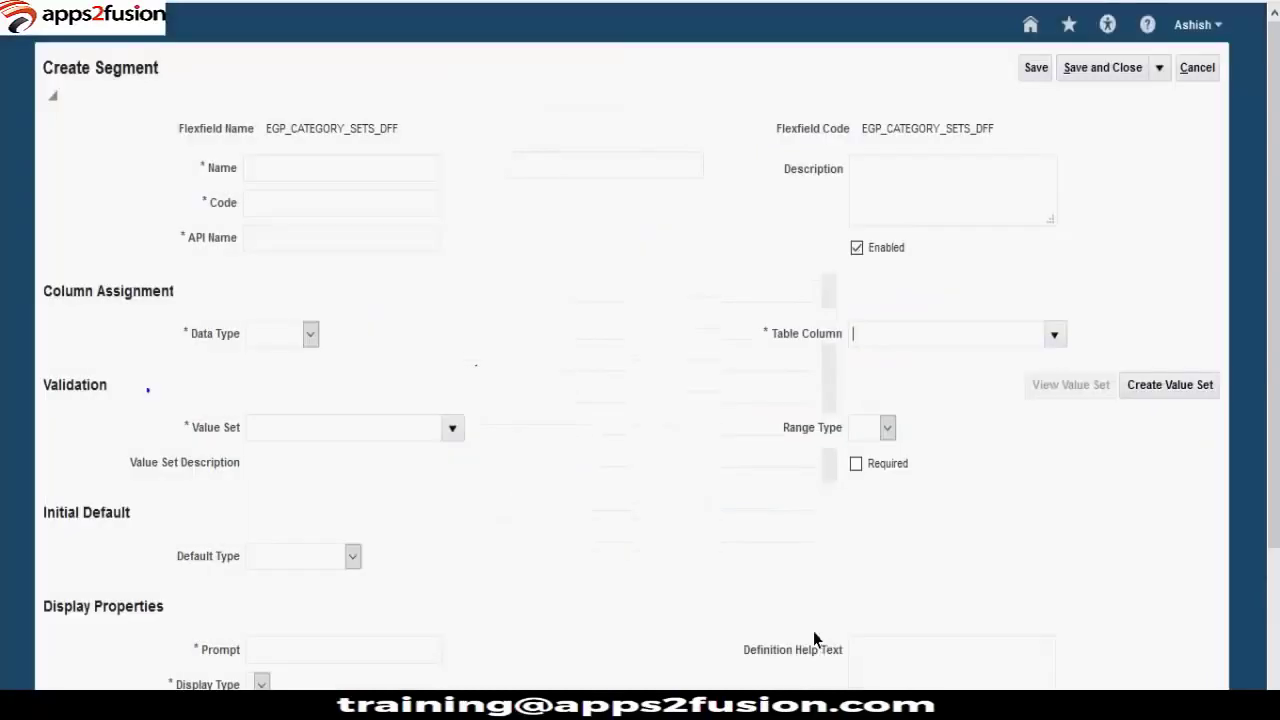
pyautogui.click(1197, 67)
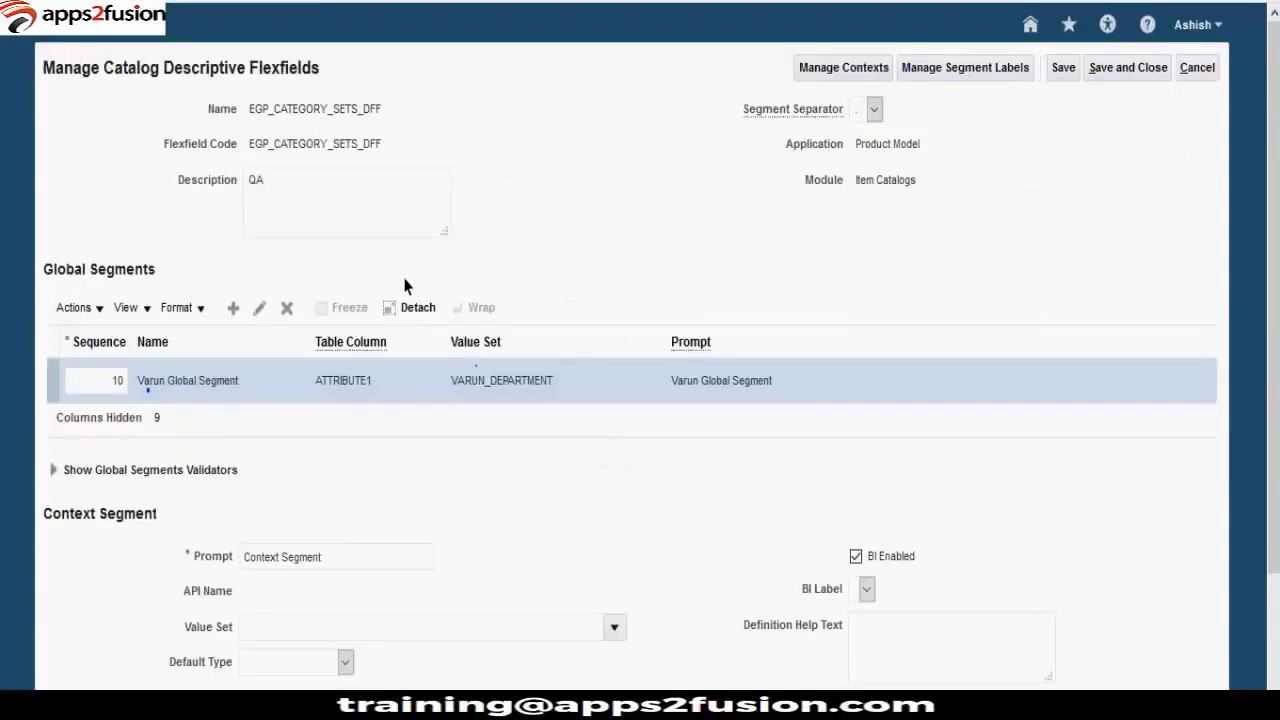
# Examine the Context Segment section of the flexfield, especially its prompt
pyautogui.scroll(-2, 492, 527)
pyautogui.moveTo(368, 405); pyautogui.dragTo(240, 403)
pyautogui.click(388, 402)
pyautogui.moveTo(389, 413); pyautogui.dragTo(229, 410)
pyautogui.click(394, 409)
pyautogui.moveTo(394, 409); pyautogui.dragTo(198, 410)
pyautogui.moveTo(283, 410); pyautogui.dragTo(214, 405)
pyautogui.click(423, 417)
pyautogui.click(371, 380)
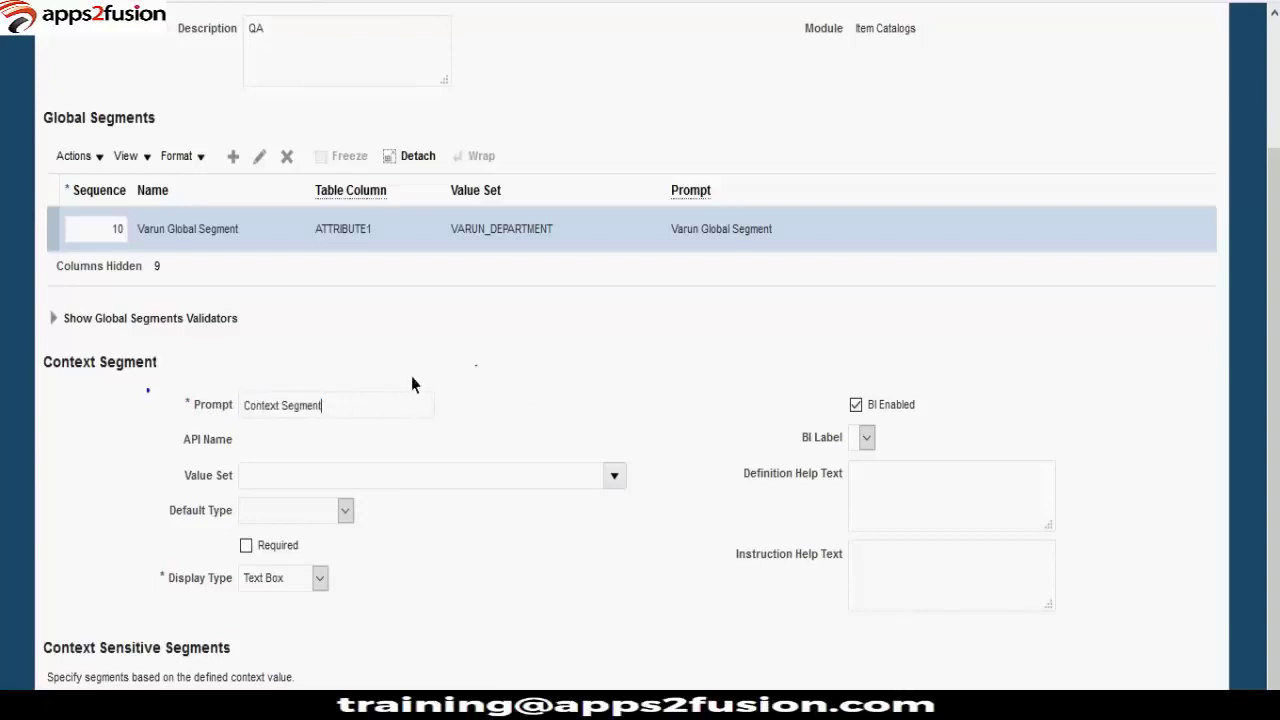
pyautogui.moveTo(425, 405); pyautogui.dragTo(196, 390)
pyautogui.click(697, 380)
pyautogui.moveTo(425, 405); pyautogui.dragTo(244, 406)
pyautogui.click(160, 433)
pyautogui.moveTo(425, 405); pyautogui.dragTo(523, 457)
pyautogui.moveTo(190, 404); pyautogui.dragTo(266, 402)
pyautogui.click(333, 367)
pyautogui.scroll(3, 821, 388)
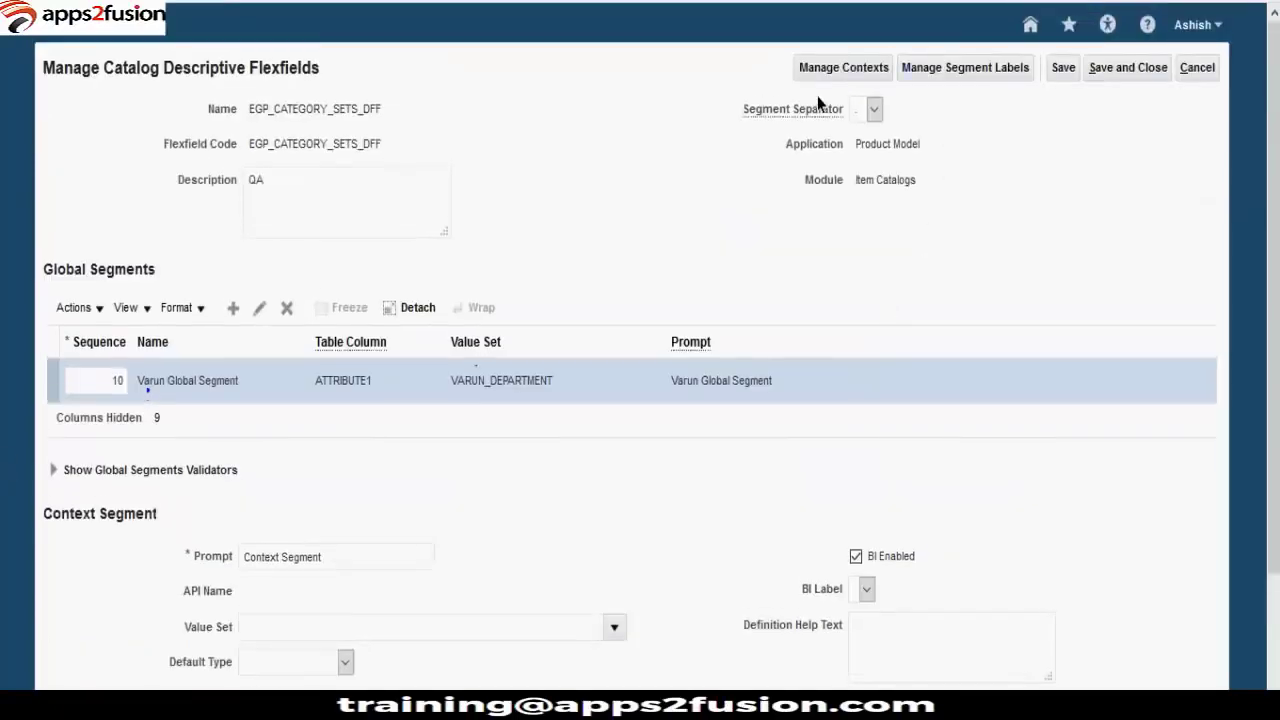
# Create and save a context whose display name and description are the trainer's first name followed by "Context"
pyautogui.click(826, 66)
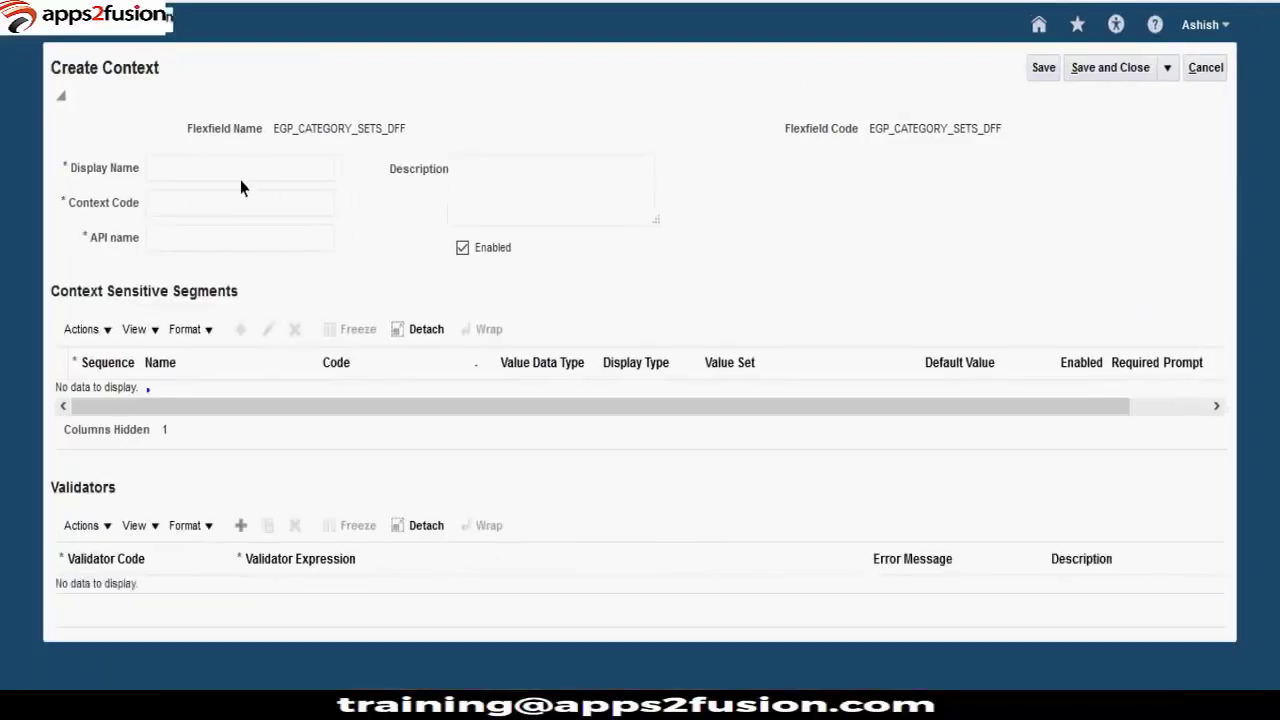
pyautogui.write('Va')
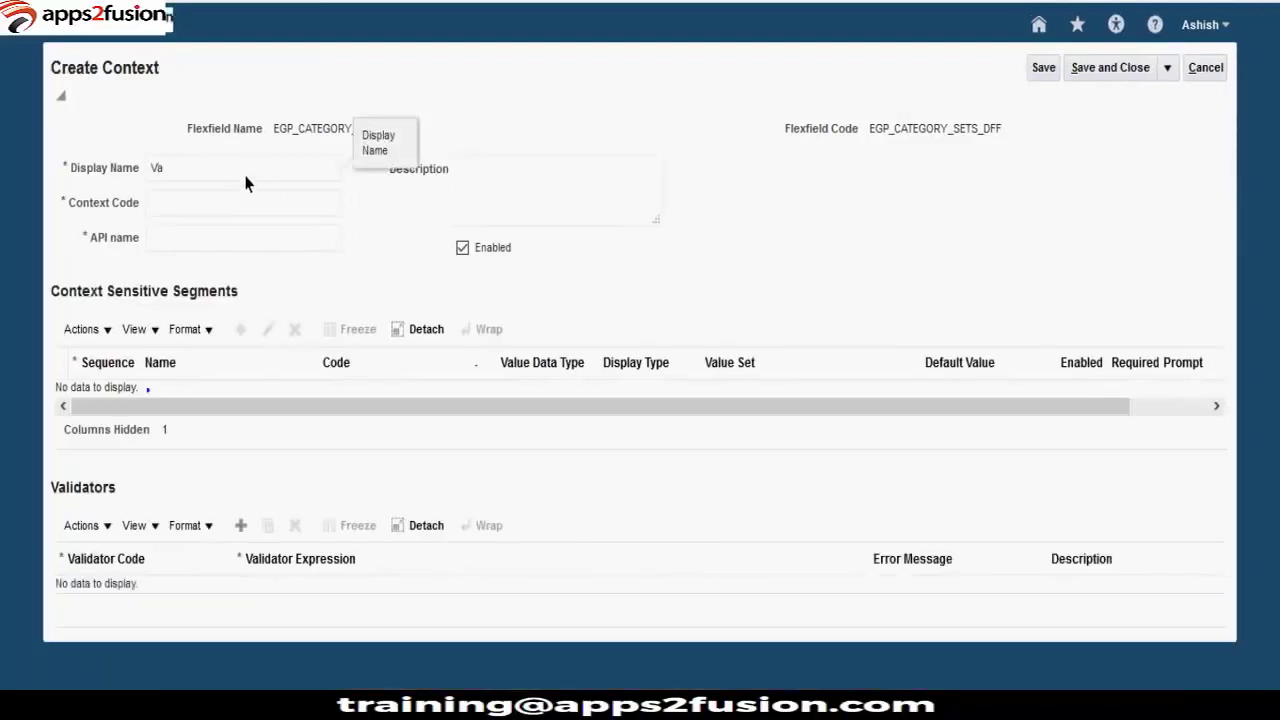
pyautogui.write('run Conte')
pyautogui.tripleClick(262, 178)
pyautogui.hotkey('ctrl', 'c')
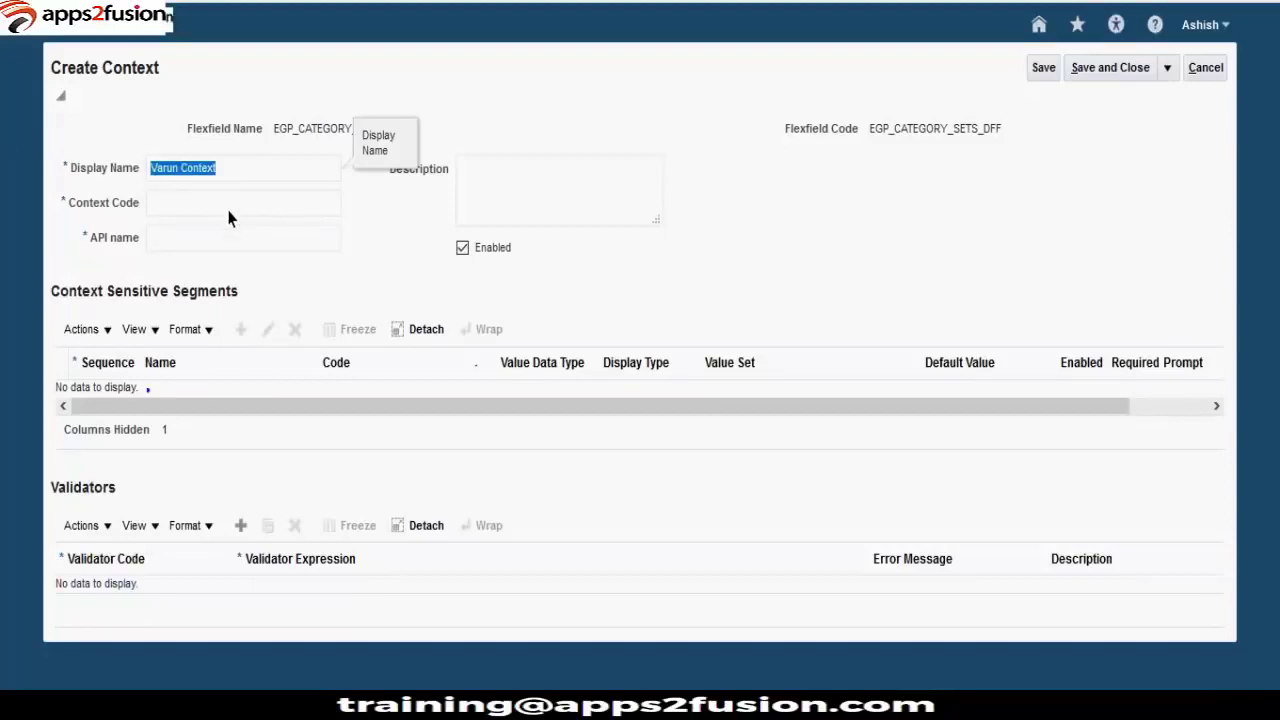
pyautogui.press('Tab')
pyautogui.click(606, 180)
pyautogui.hotkey('ctrl', 'v')
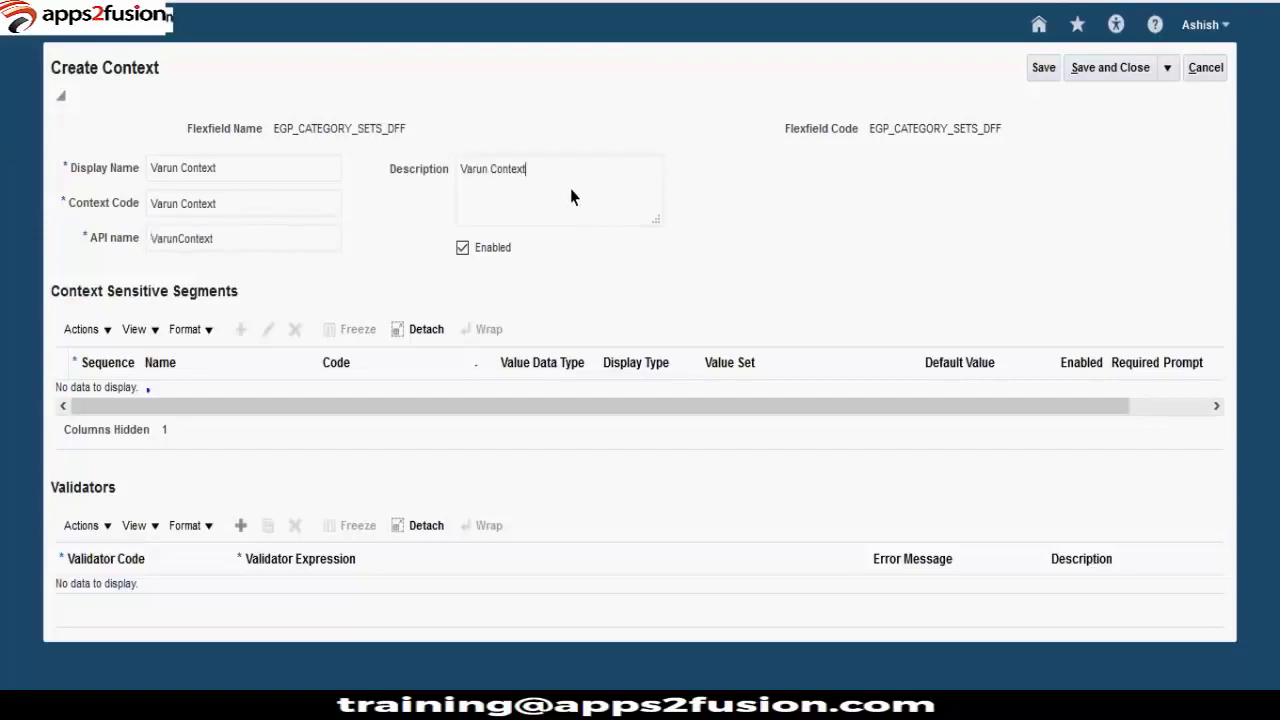
pyautogui.click(1043, 67)
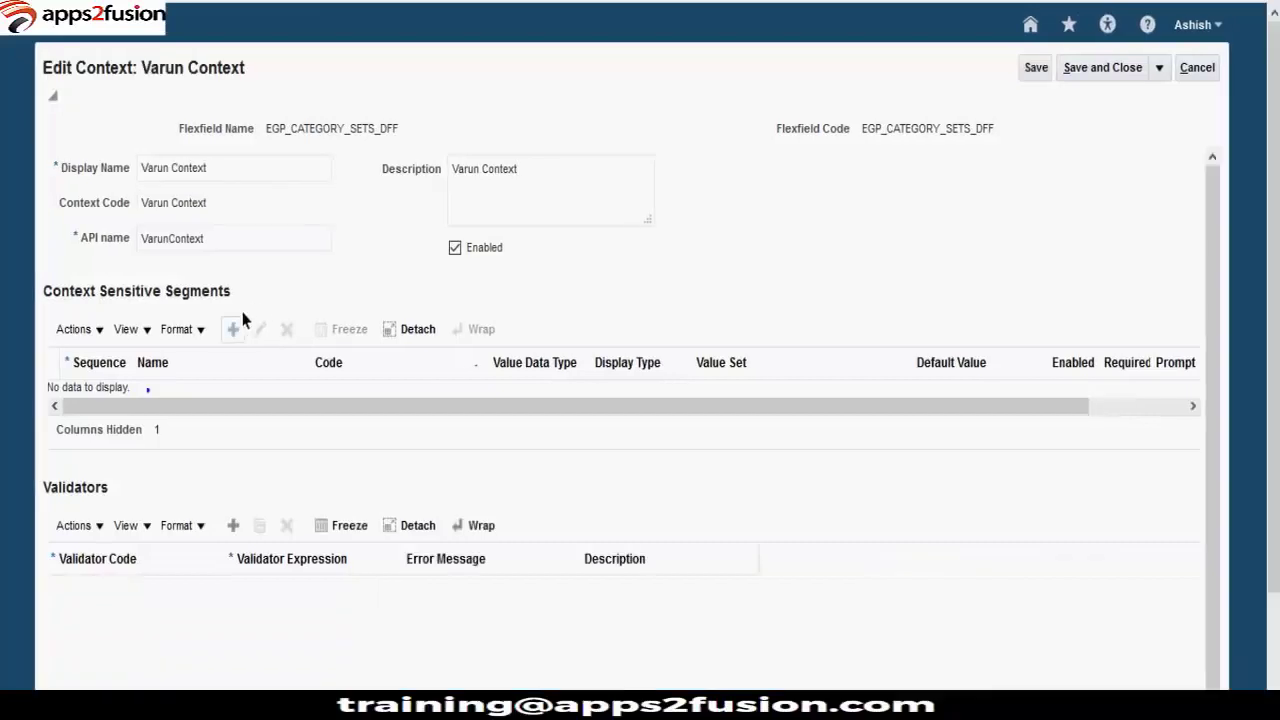
# Add a context sensitive segment named "Context Segment 1" to the context, with the same text as its description
pyautogui.moveTo(107, 291); pyautogui.dragTo(257, 314)
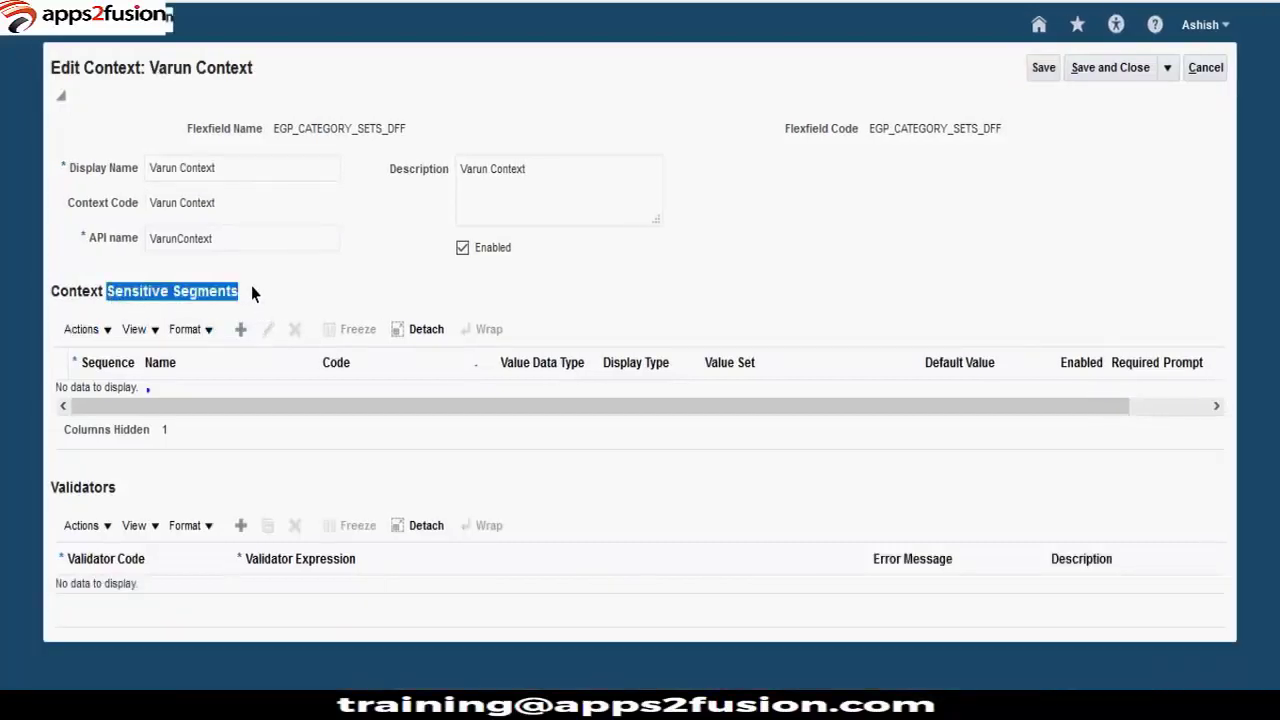
pyautogui.click(245, 331)
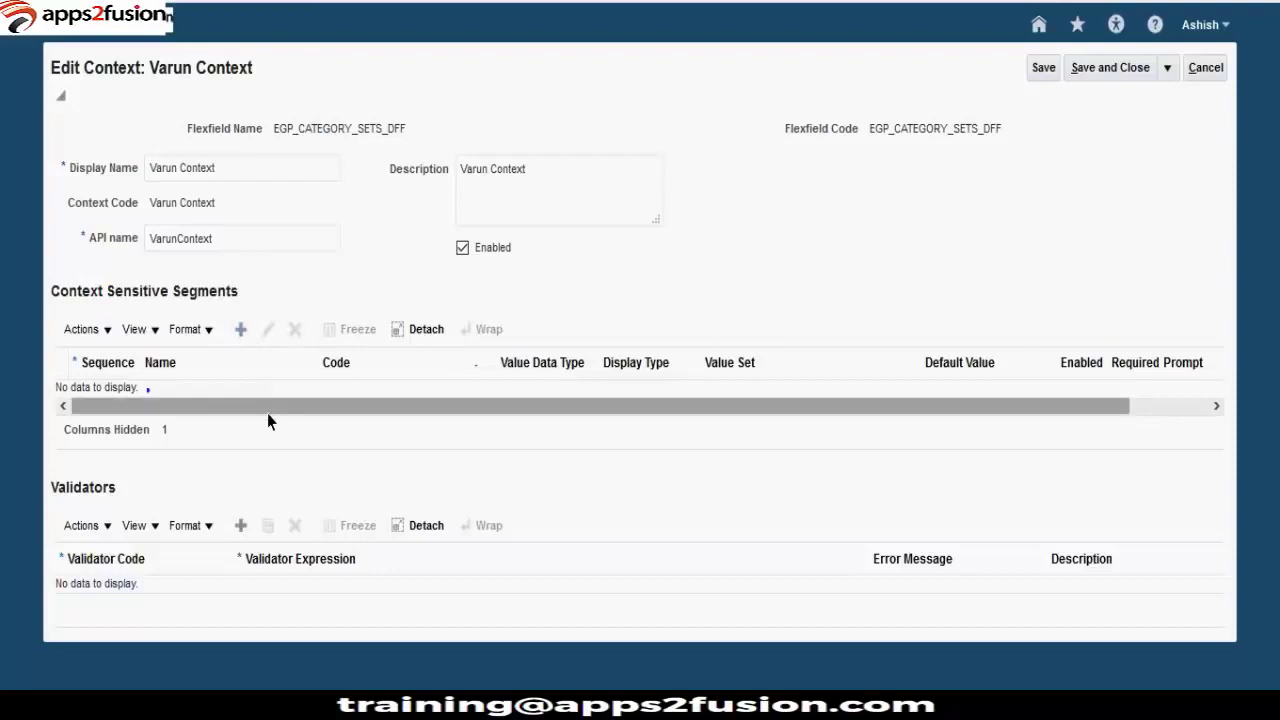
pyautogui.scroll(-3, 381, 263)
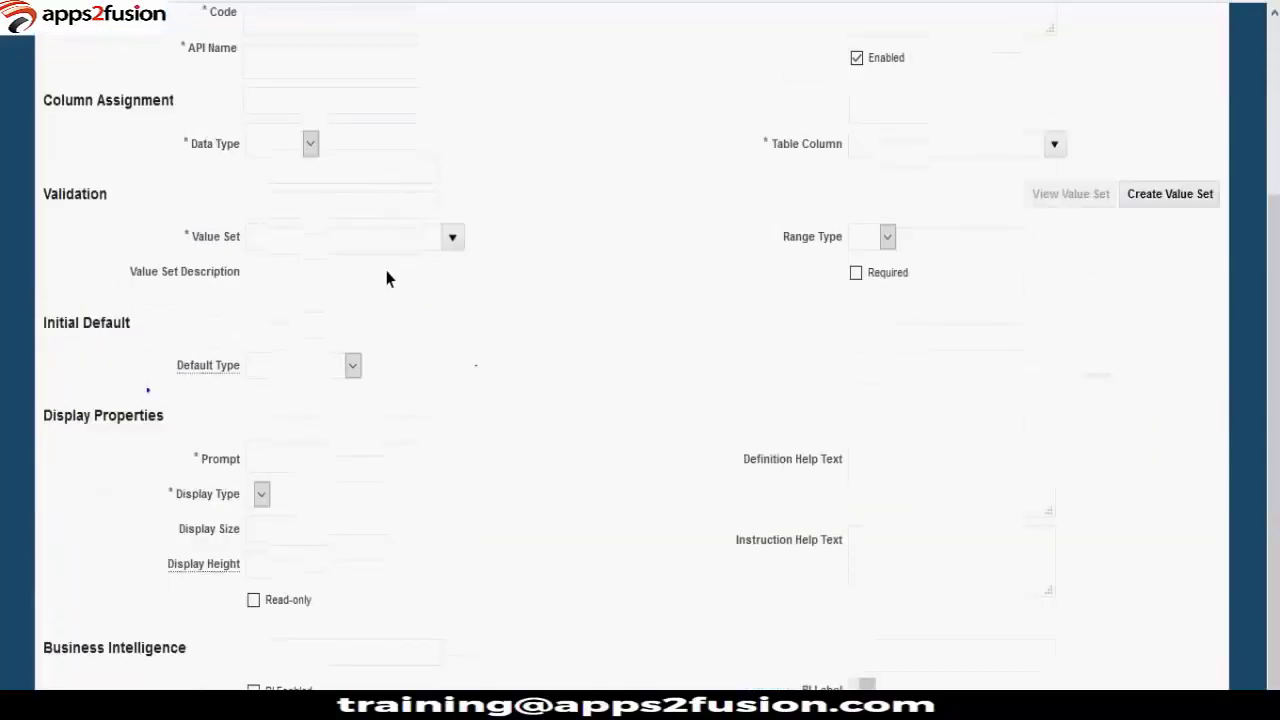
pyautogui.scroll(3, 511, 380)
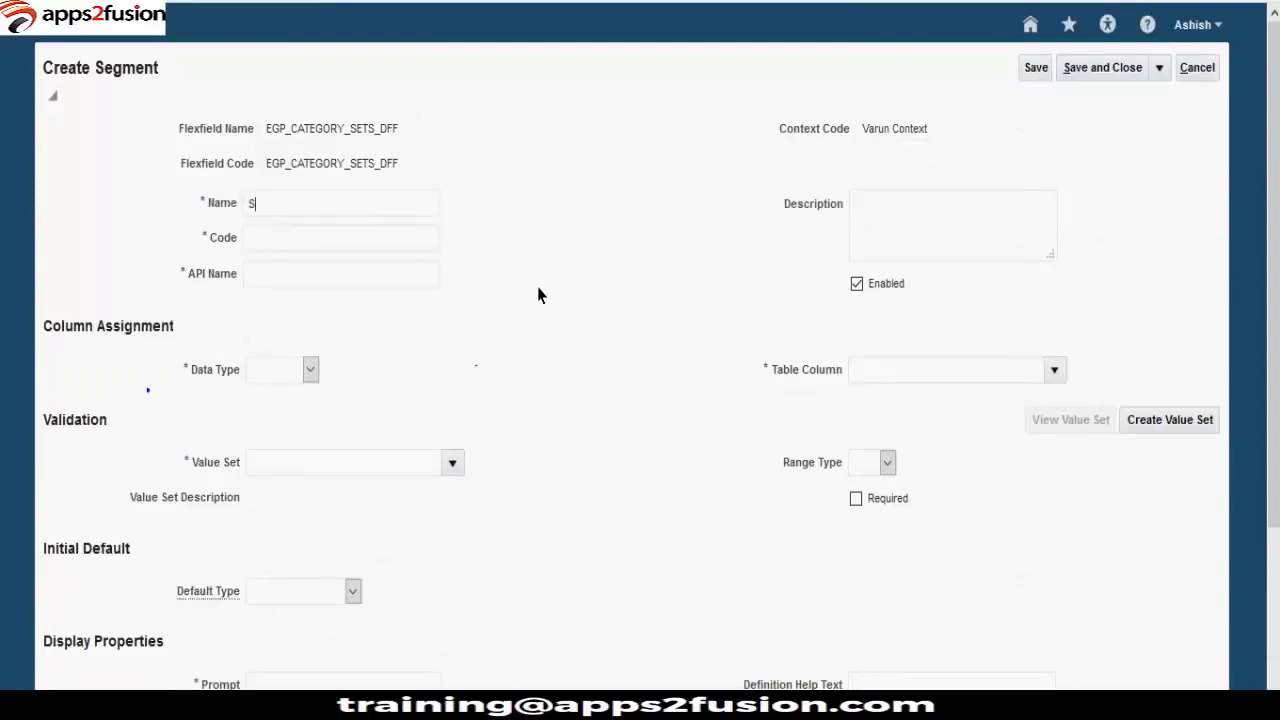
pyautogui.write('text Segment 1')
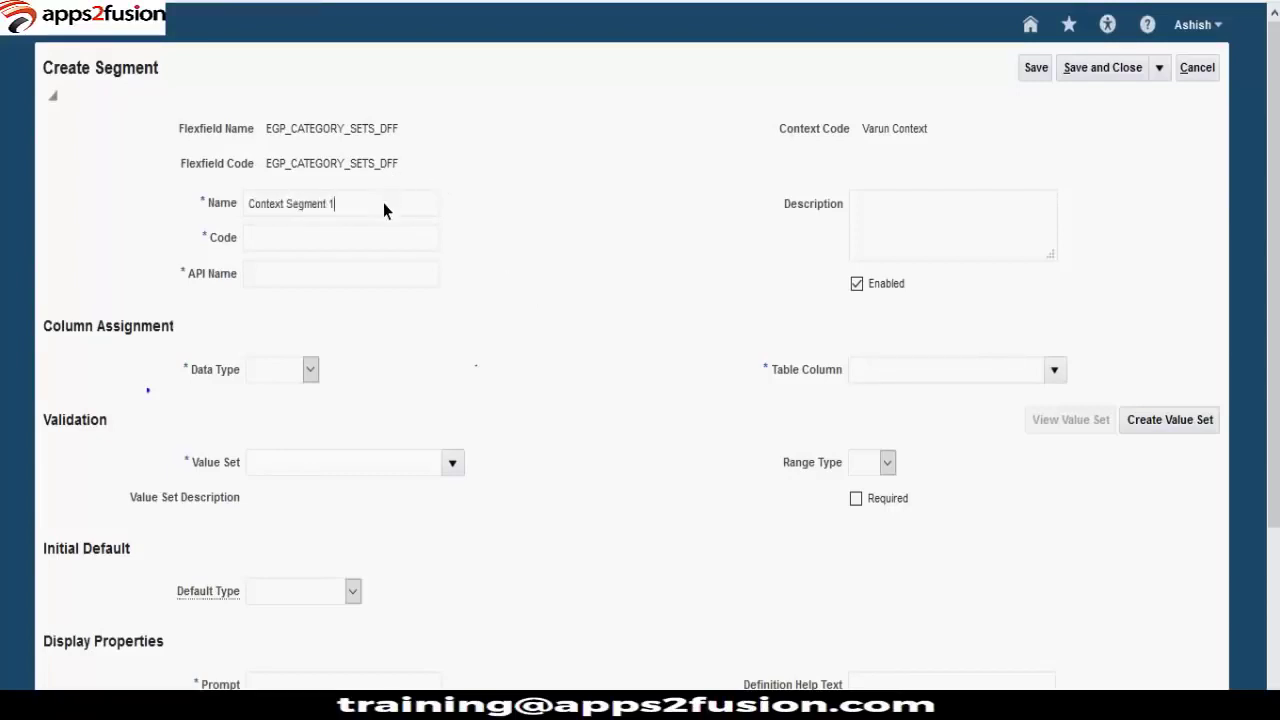
pyautogui.hotkey('ctrl', 'a')
pyautogui.hotkey('ctrl', 'c')
pyautogui.click(950, 225)
pyautogui.hotkey('ctrl', 'v')
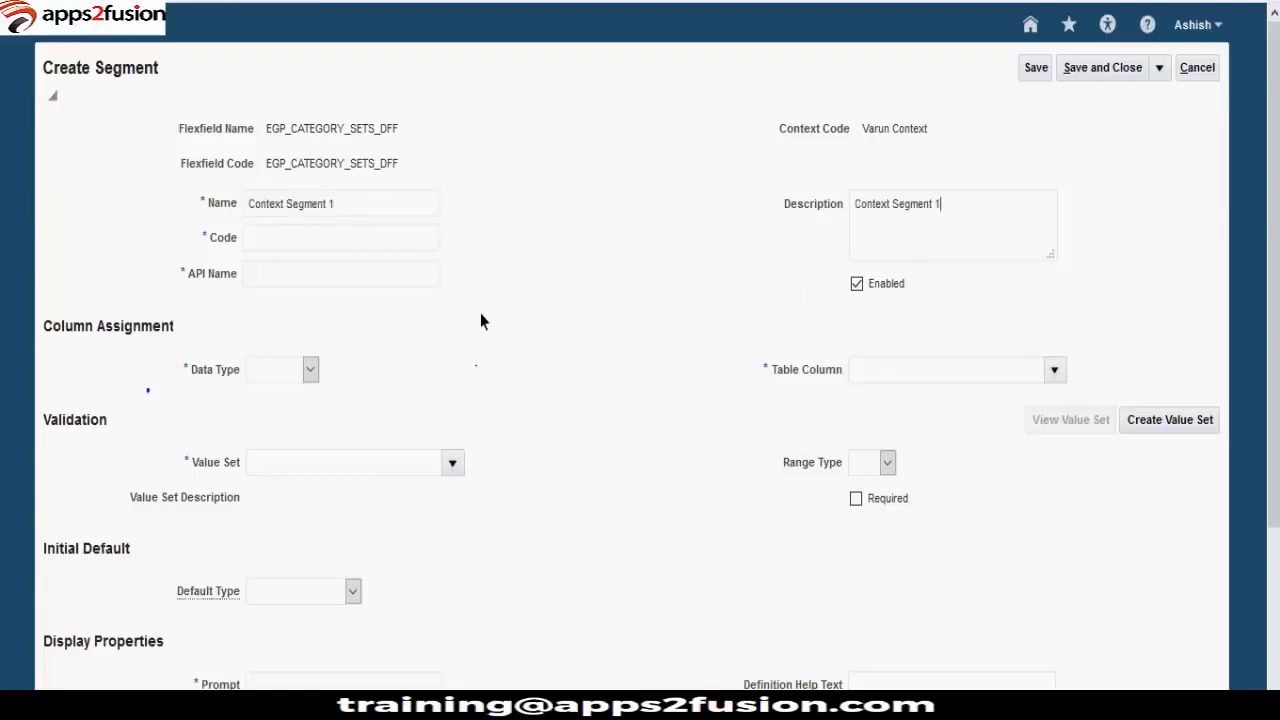
# Set the segment's data type to Character and assign it to table column ATTRIBUTE2
pyautogui.click(310, 369)
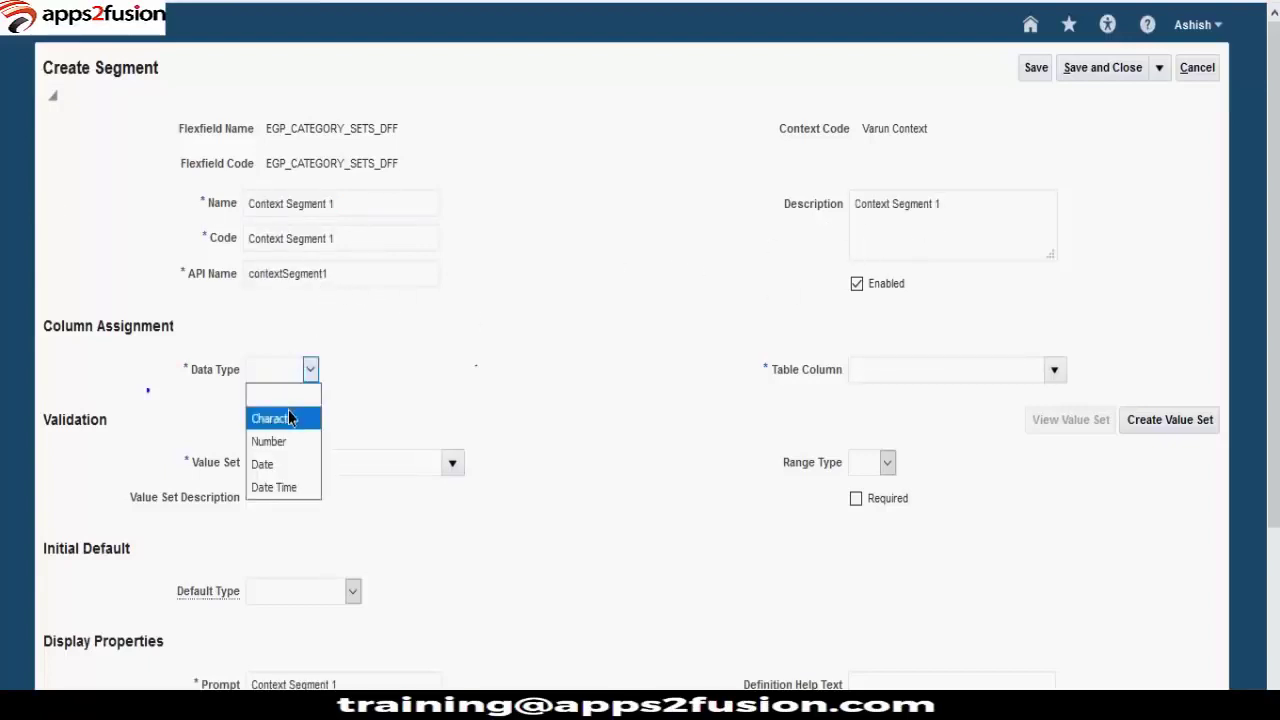
pyautogui.click(287, 418)
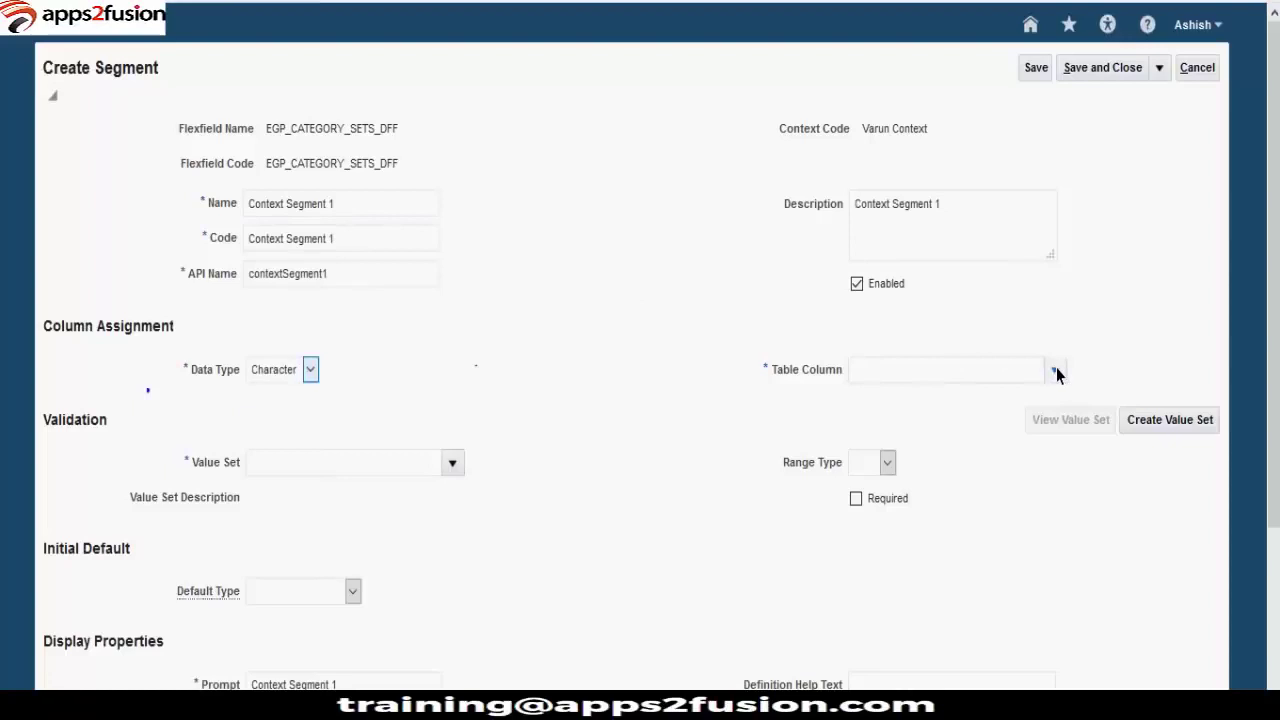
pyautogui.click(856, 369)
pyautogui.click(900, 402)
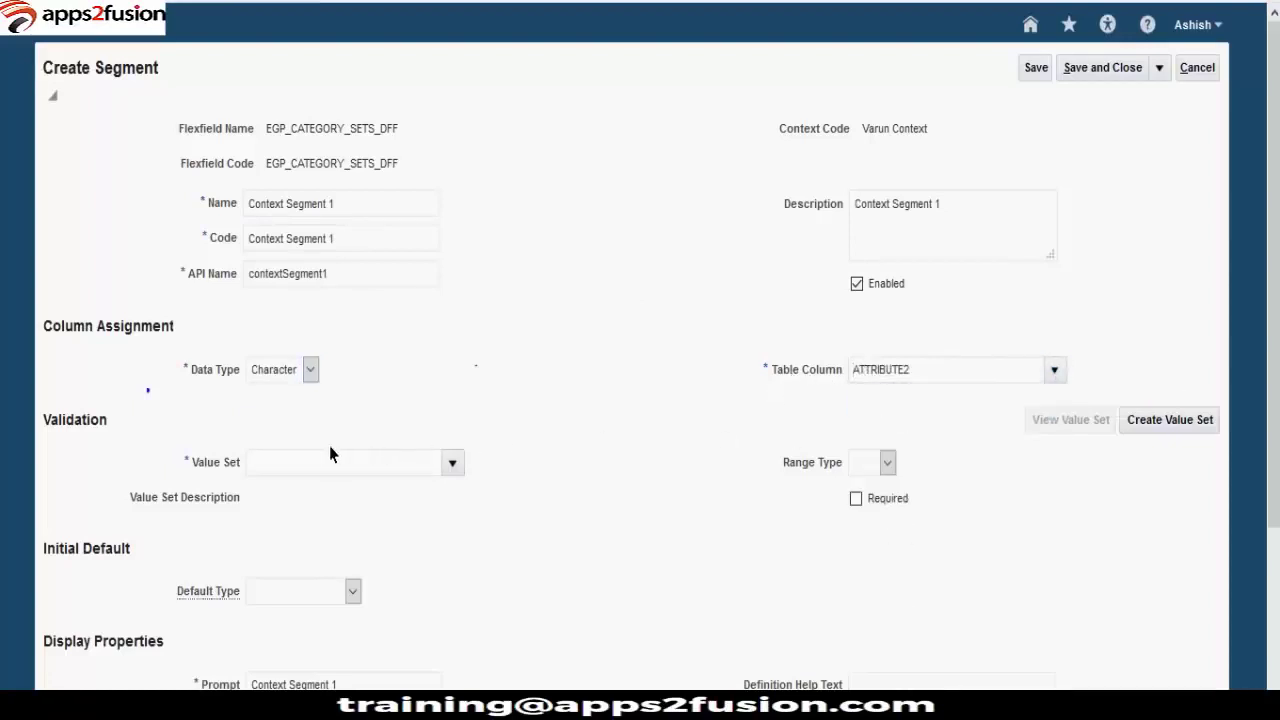
# Search the value sets by the trainer's first name and assign the matching department value set to the segment
pyautogui.click(451, 465)
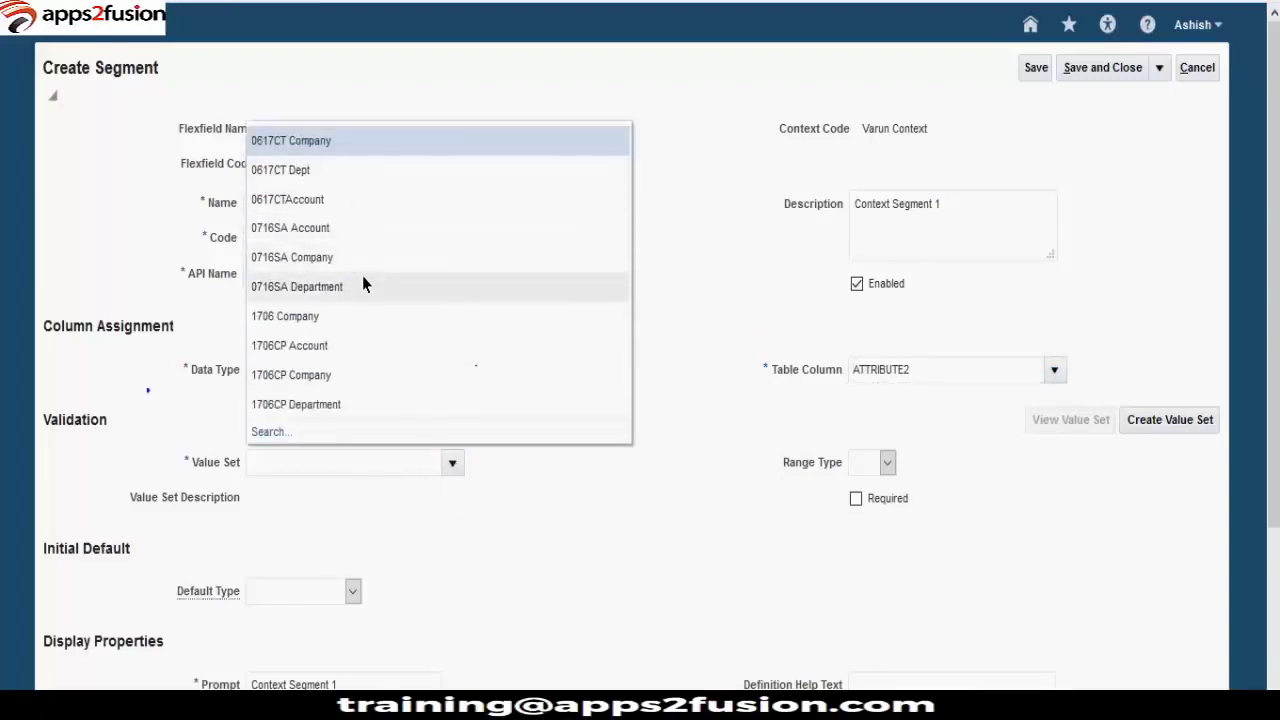
pyautogui.click(272, 432)
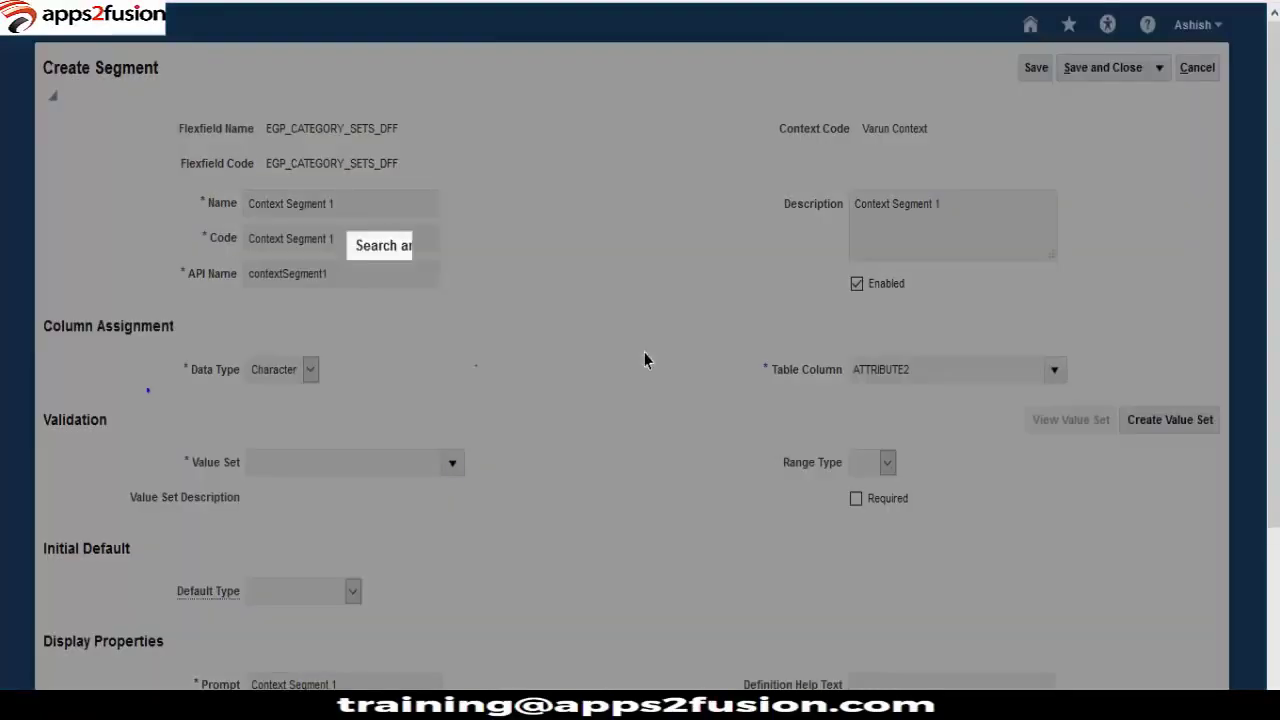
pyautogui.click(521, 321)
pyautogui.write('Varun')
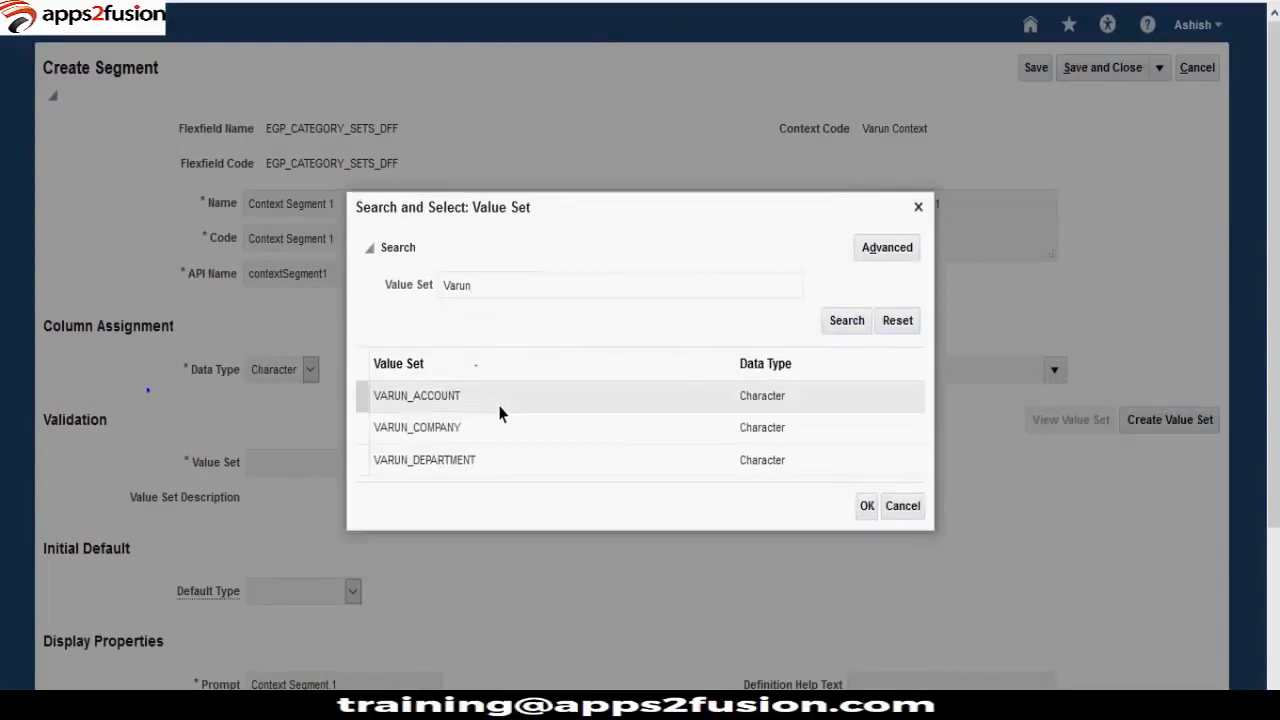
pyautogui.click(508, 458)
pyautogui.click(866, 506)
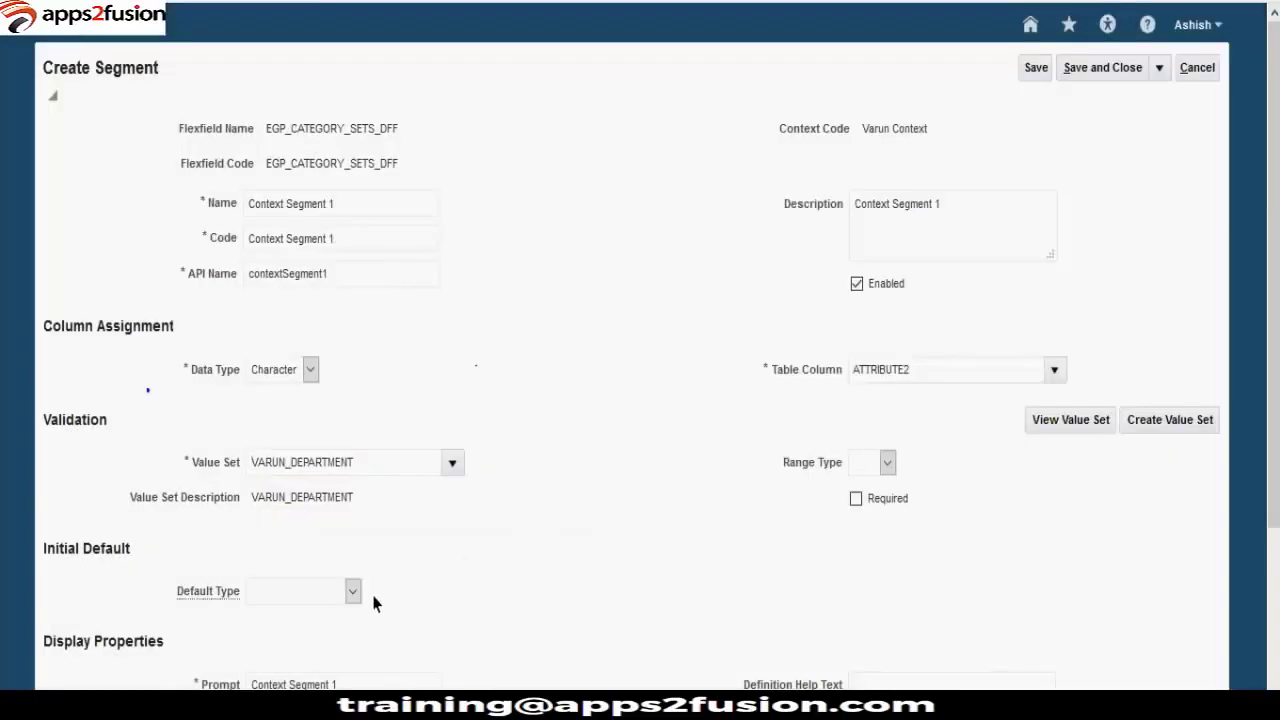
# Review the prompt of Context Segment 1, and save and close the segment and its context
pyautogui.scroll(-2, 460, 598)
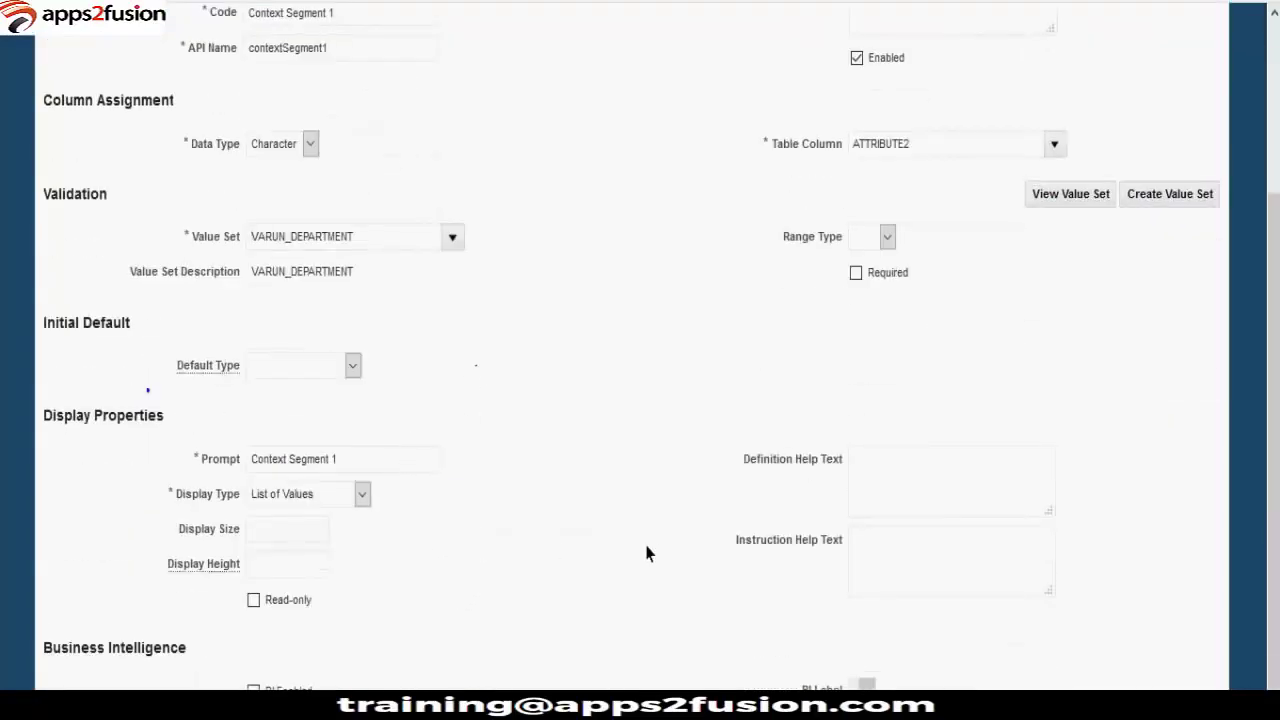
pyautogui.tripleClick(383, 466)
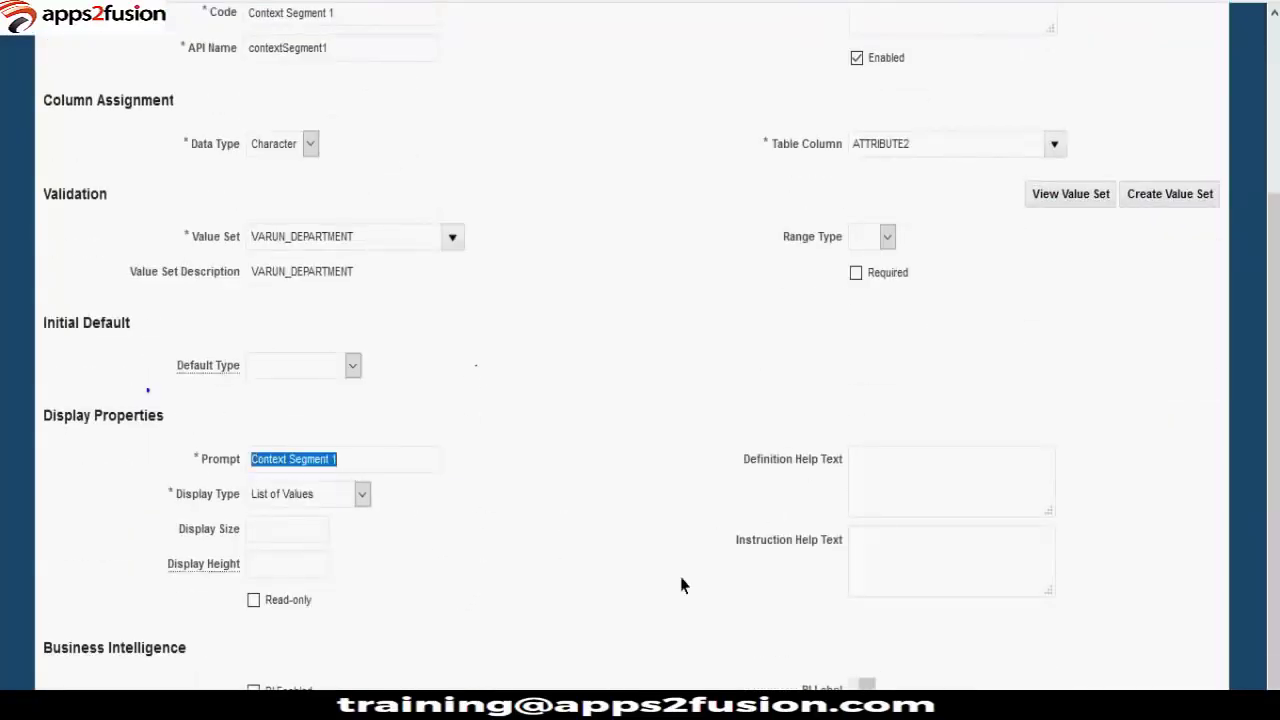
pyautogui.click(352, 666)
pyautogui.scroll(2, 737, 586)
pyautogui.click(1100, 67)
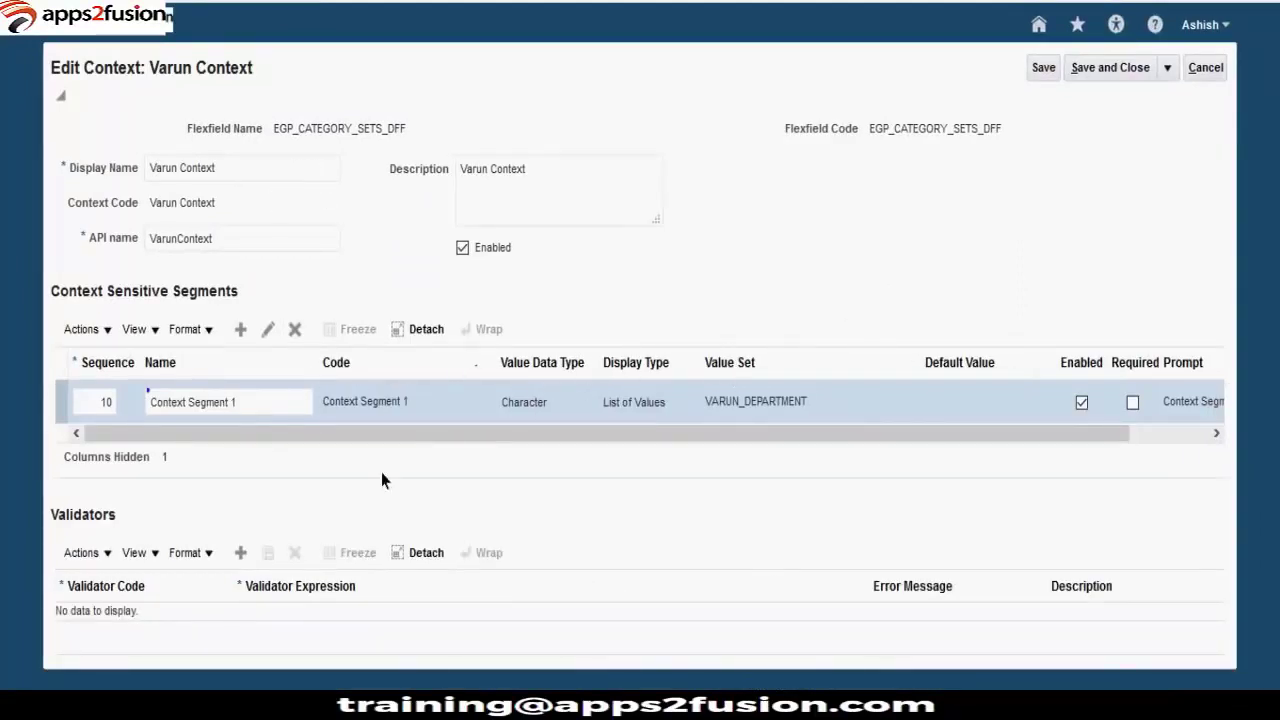
pyautogui.click(1105, 67)
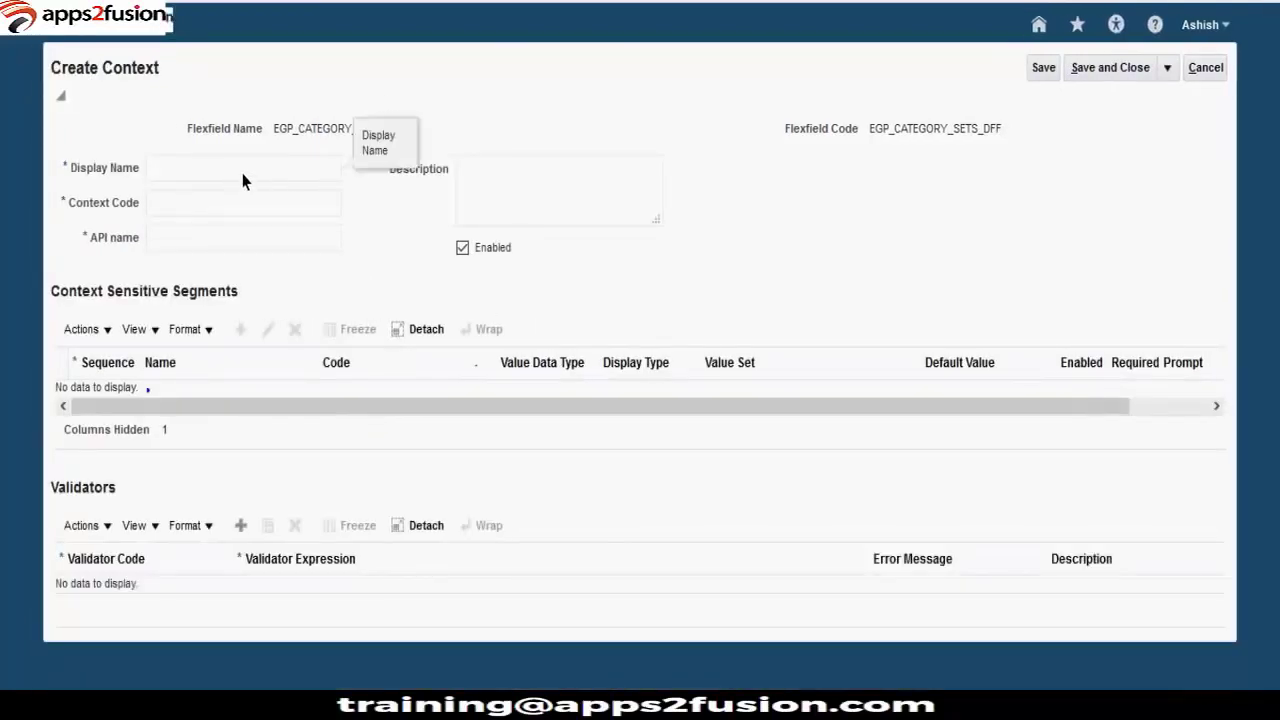
# Create and save a second context whose display name and description are the trainer's first name followed by "Context 2"
pyautogui.write('Varun Context 2')
pyautogui.moveTo(242, 172); pyautogui.dragTo(45, 162)
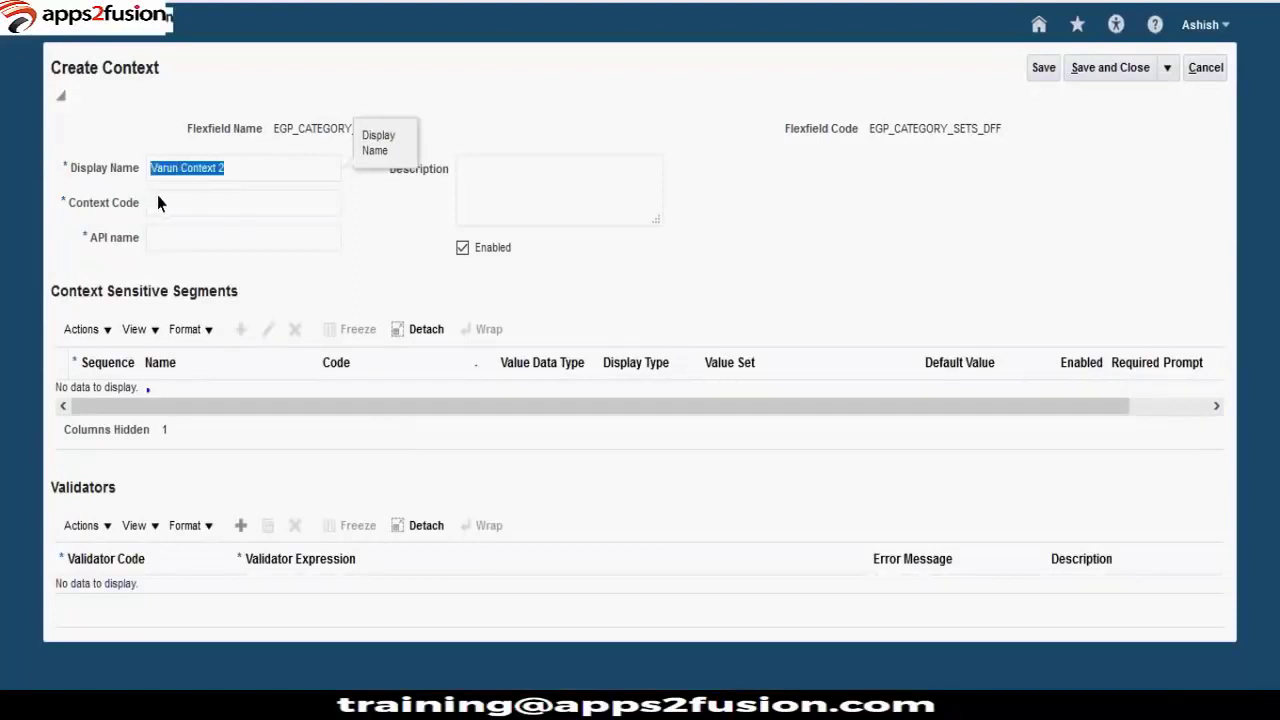
pyautogui.click(552, 191)
pyautogui.hotkey('ctrl', 'v')
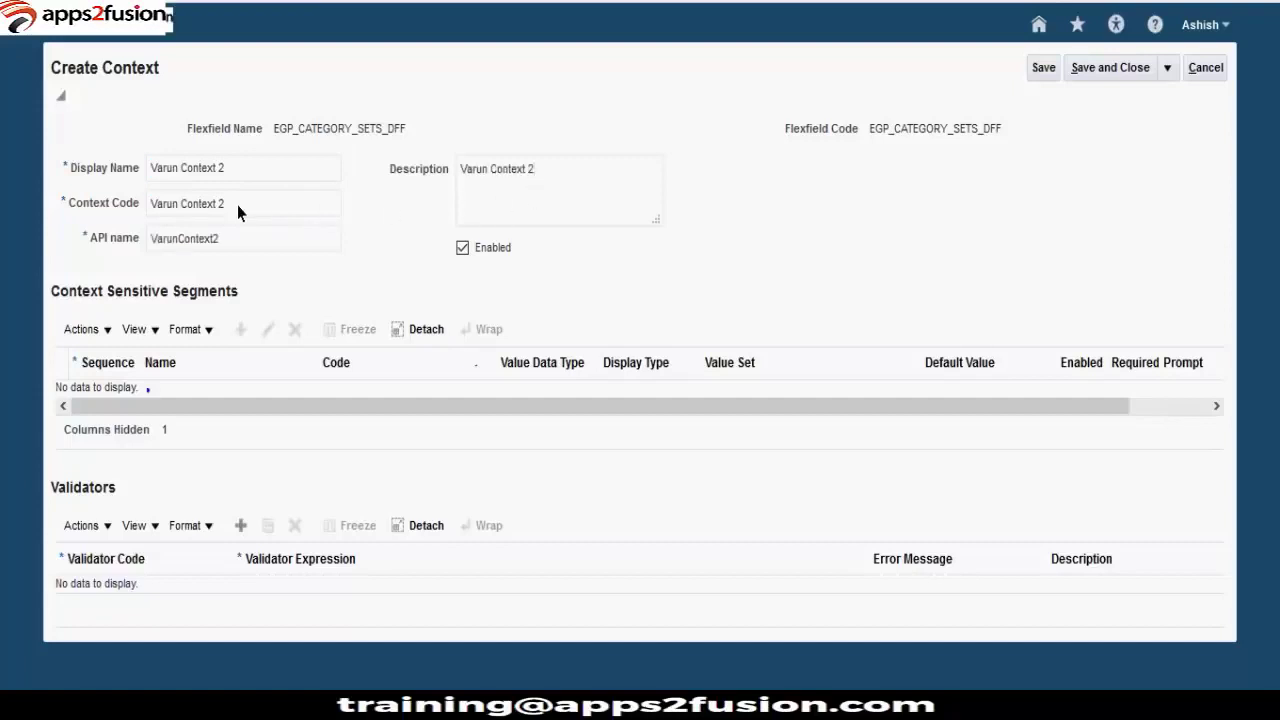
pyautogui.click(1043, 67)
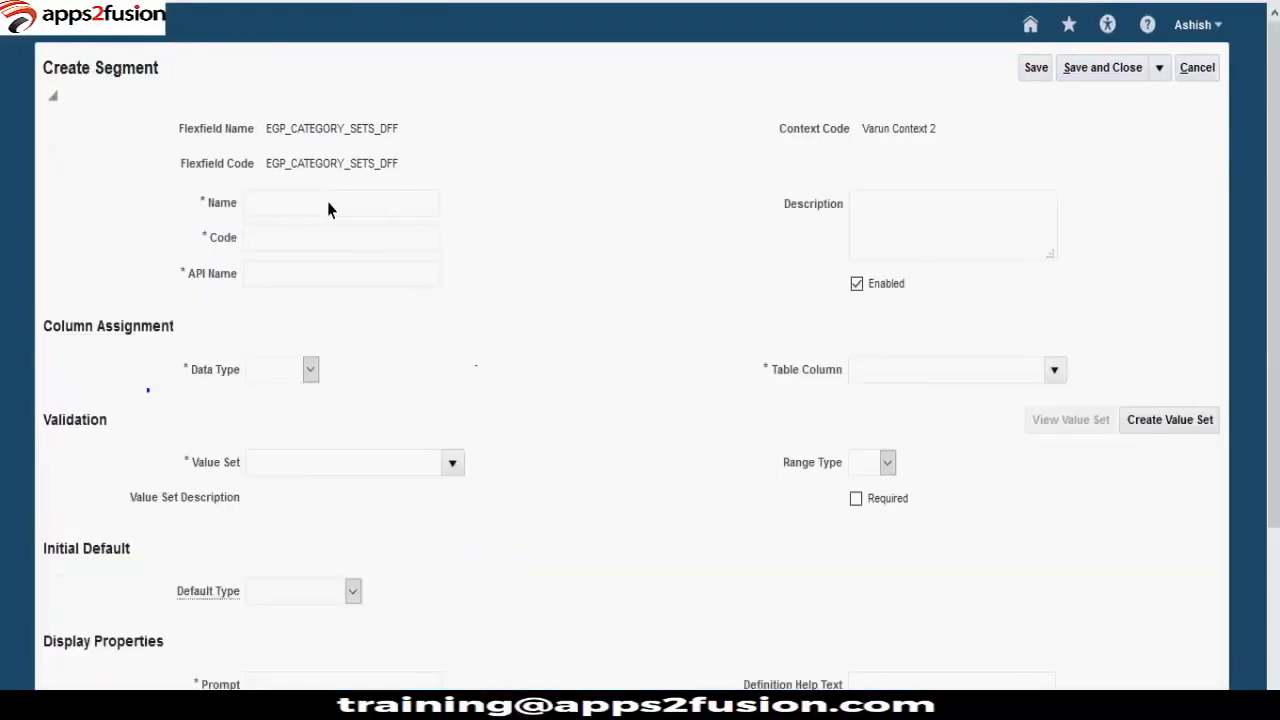
# Start a context sensitive segment named "Context Segment 2" in the second context, with the same text as its description
pyautogui.write('Segme')
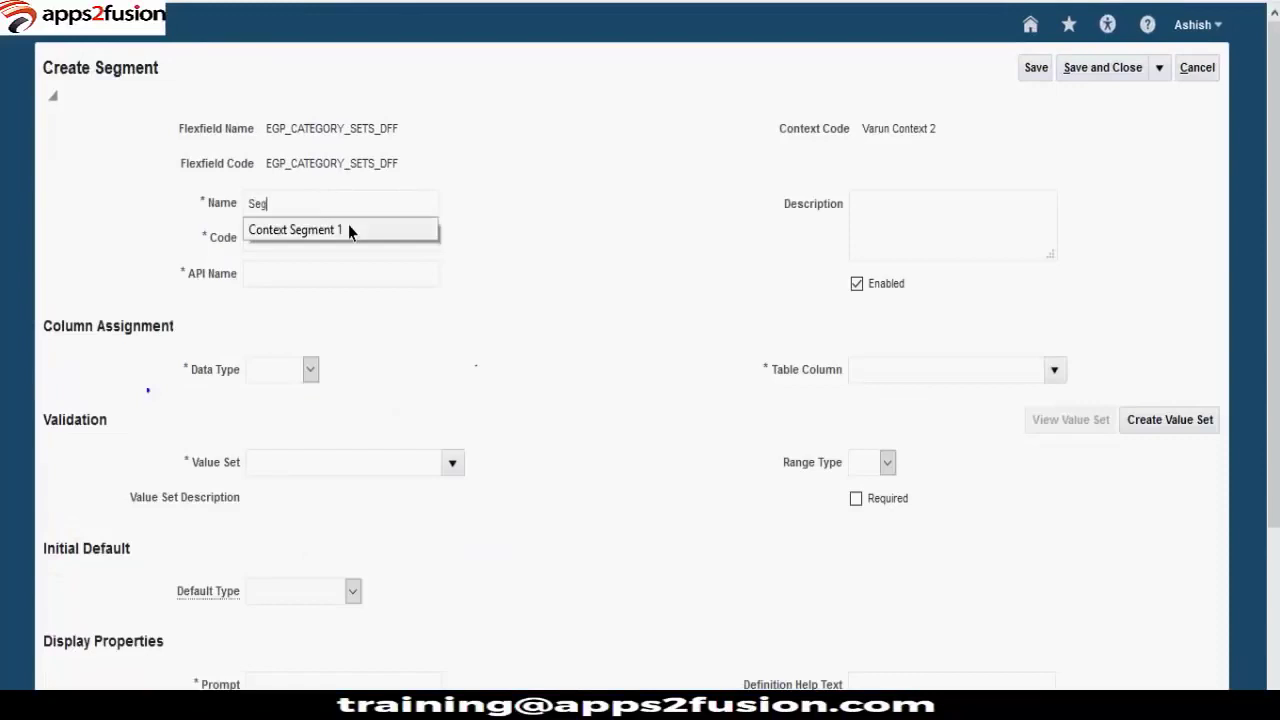
pyautogui.click(348, 229)
pyautogui.press('BackSpace')
pyautogui.press('BackSpace')
pyautogui.write('2')
pyautogui.moveTo(409, 212); pyautogui.dragTo(40, 257)
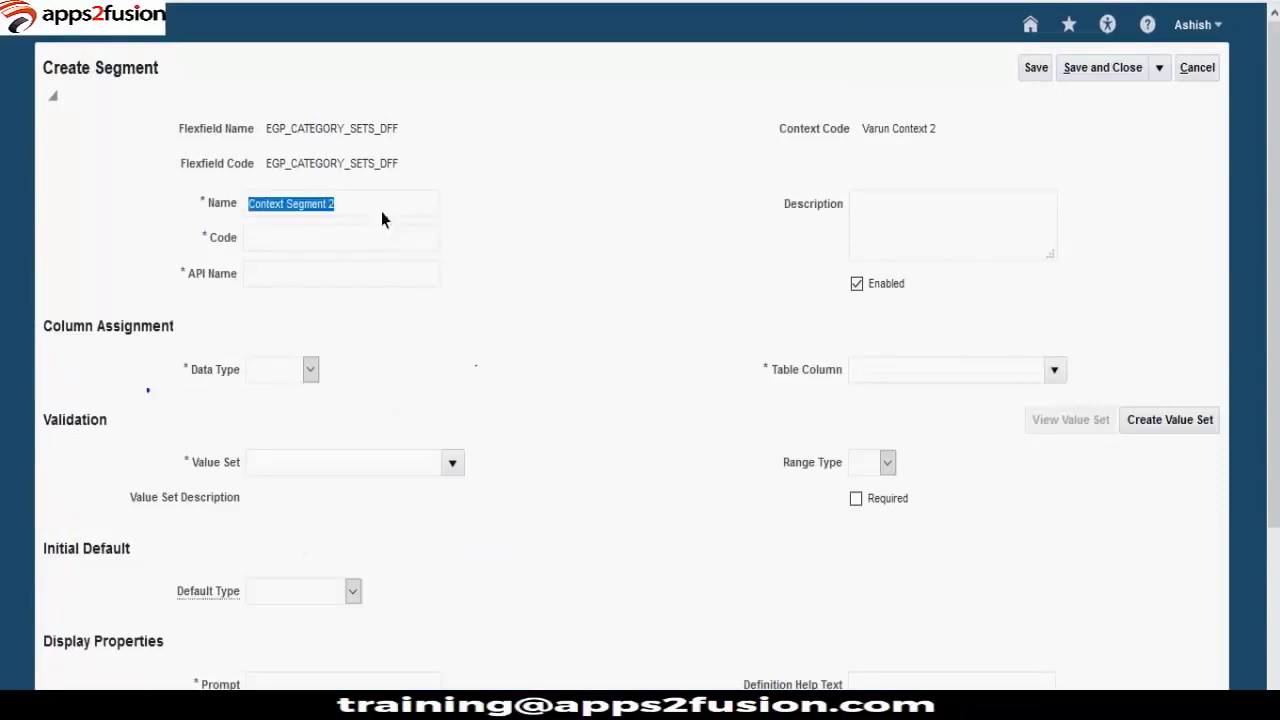
pyautogui.click(857, 203)
pyautogui.hotkey('ctrl', 'v')
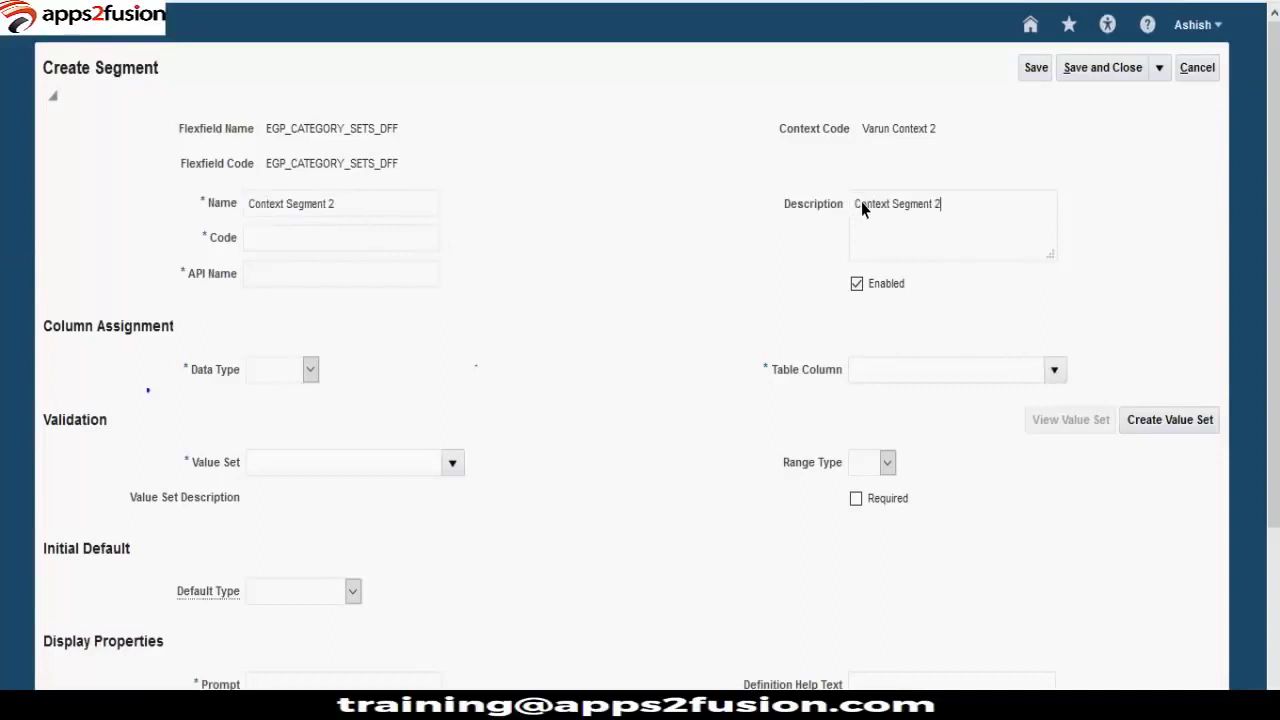
# Set the data type of Context Segment 2 to Character and its table column to ATTRIBUTE2
pyautogui.click(310, 368)
pyautogui.click(309, 370)
pyautogui.click(306, 417)
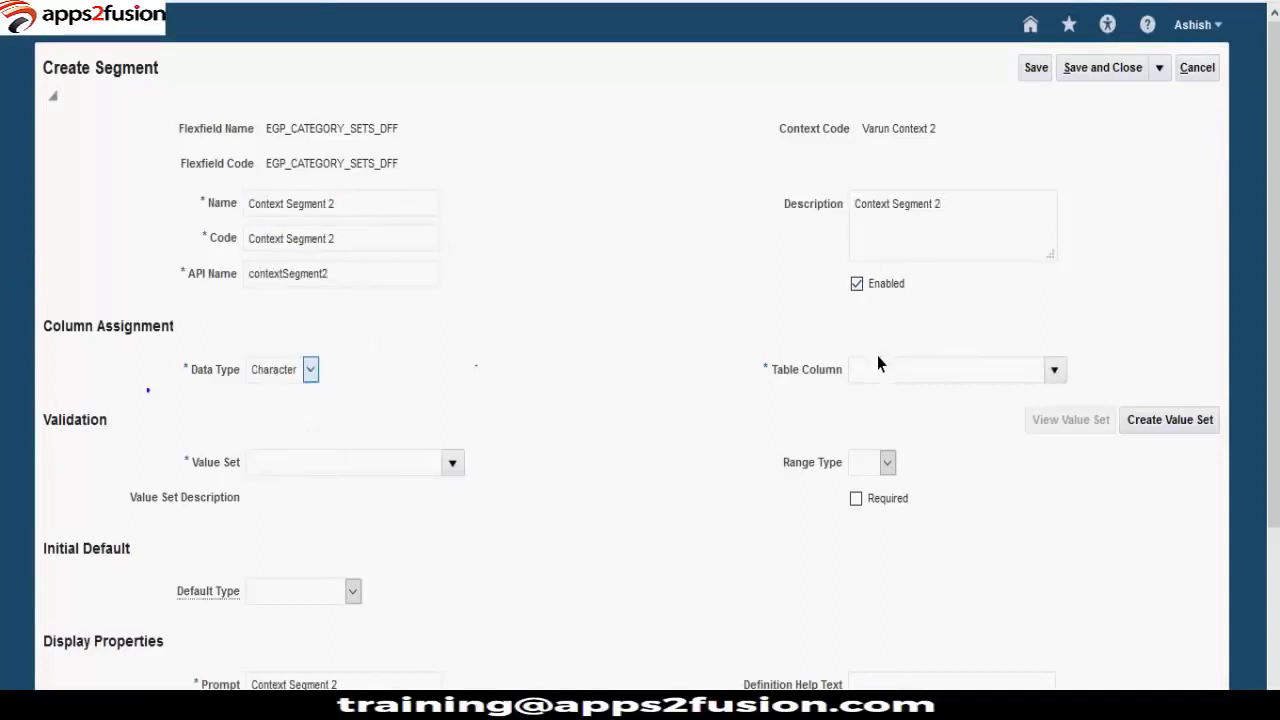
pyautogui.click(1054, 370)
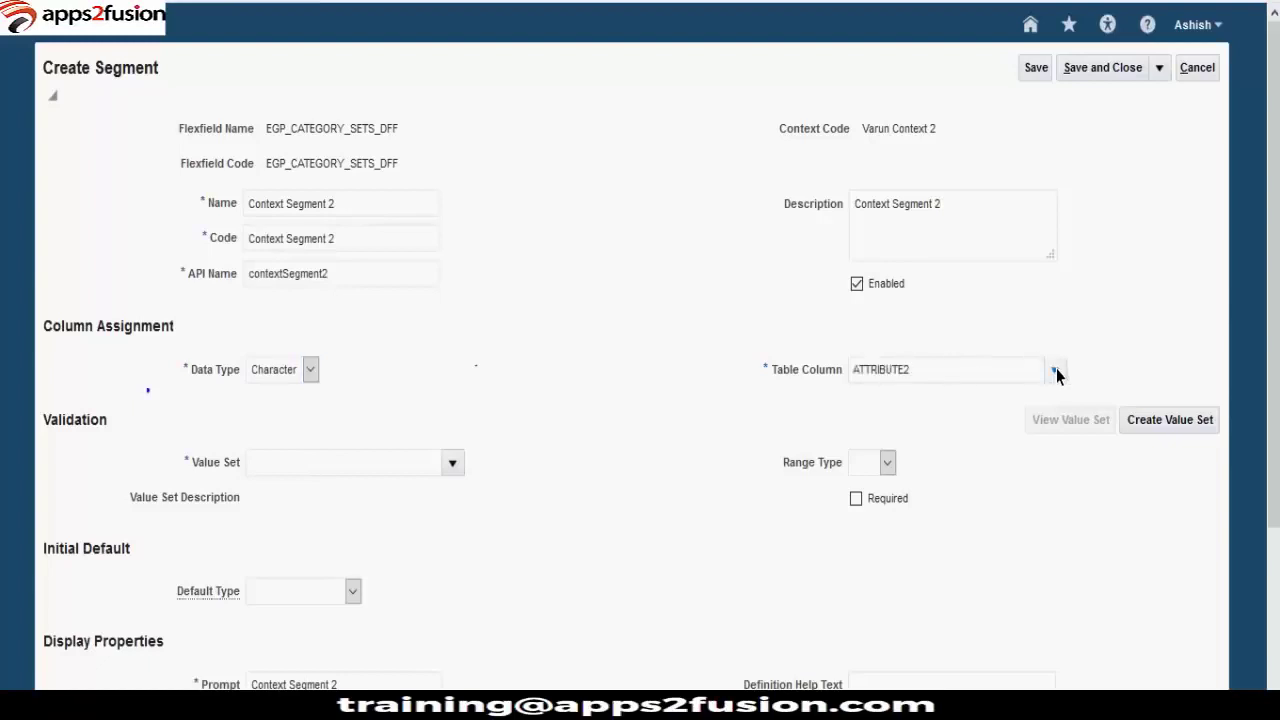
# Examine which table columns are available for Context Segment 2, especially whether ATTRIBUTE2 can be reused in another context
pyautogui.click(943, 375)
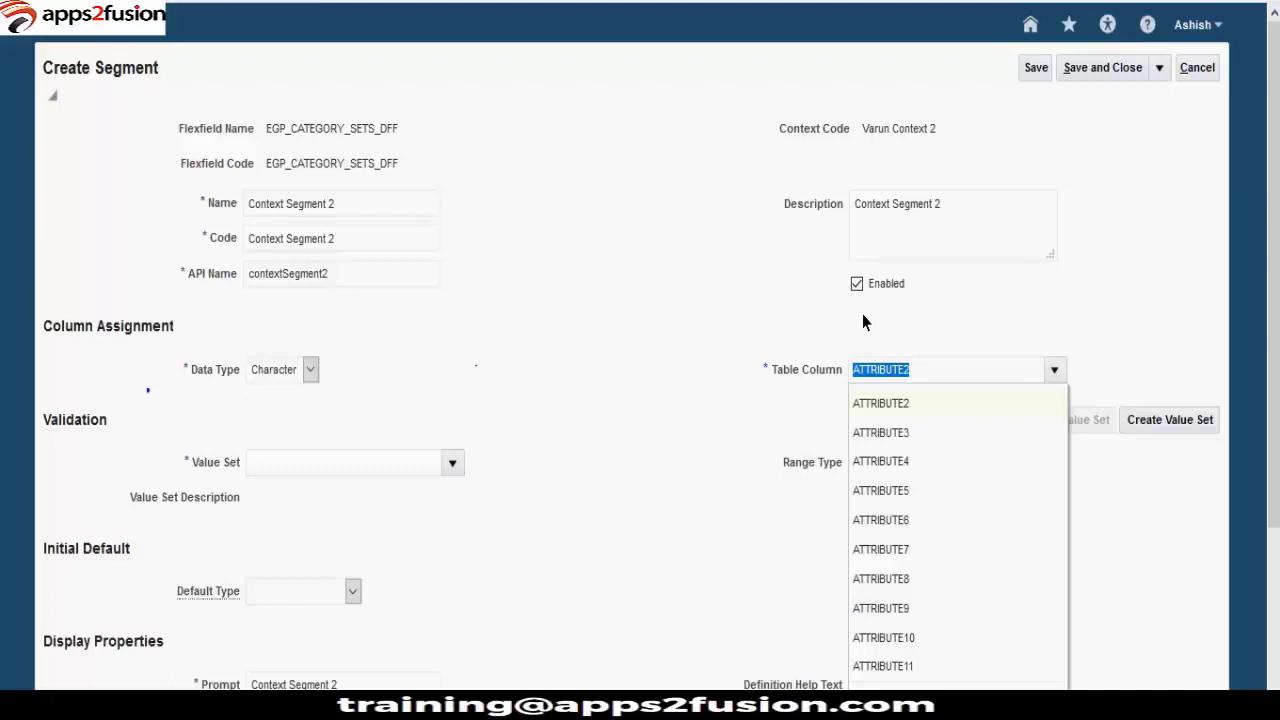
pyautogui.click(909, 404)
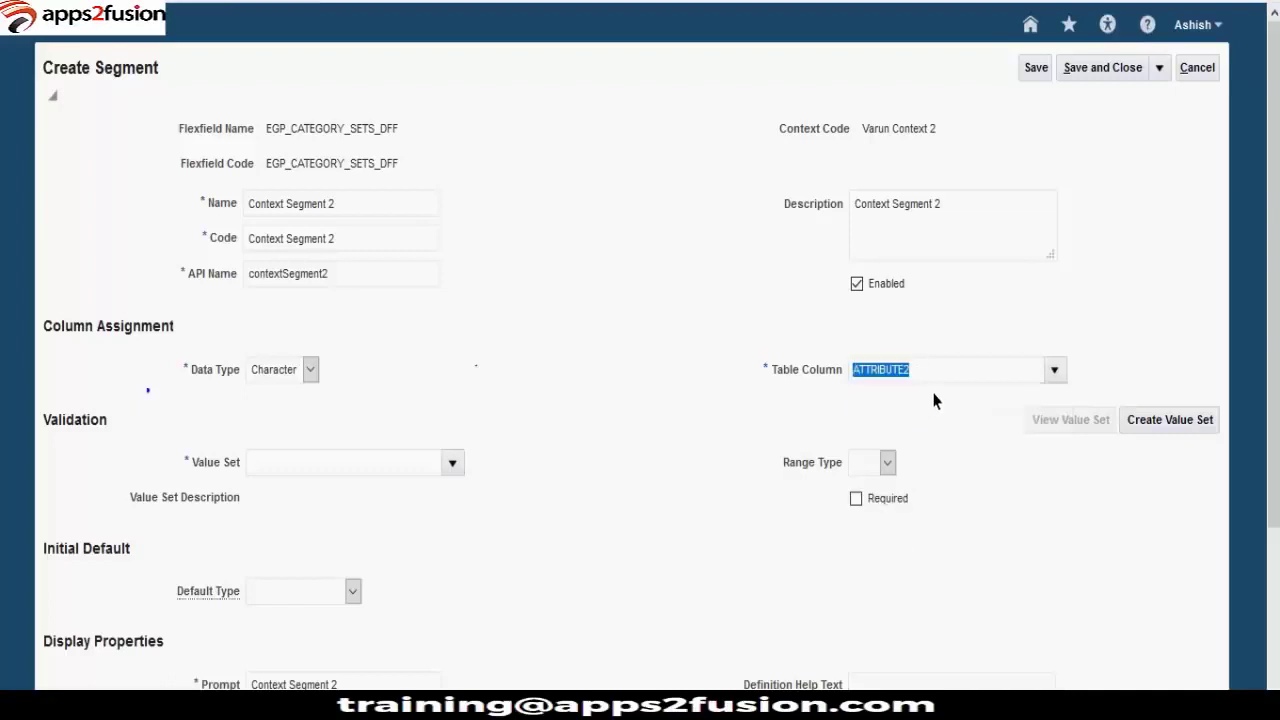
pyautogui.click(1055, 371)
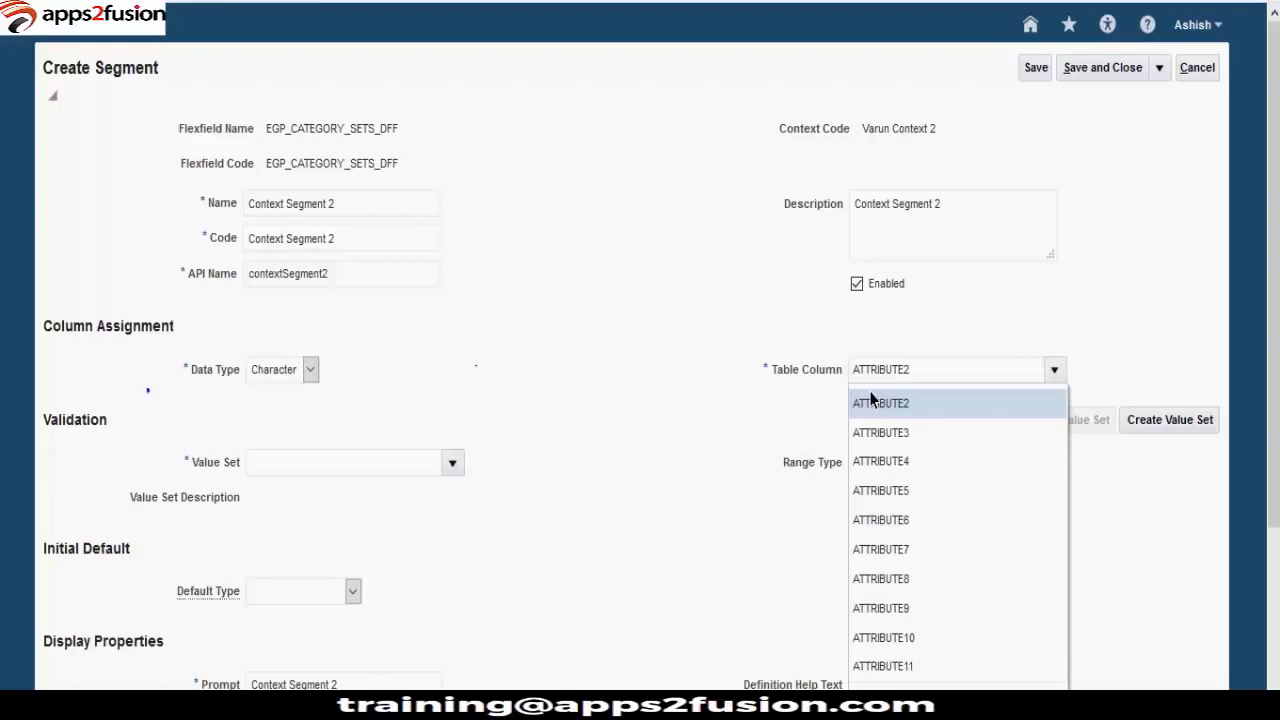
pyautogui.click(568, 445)
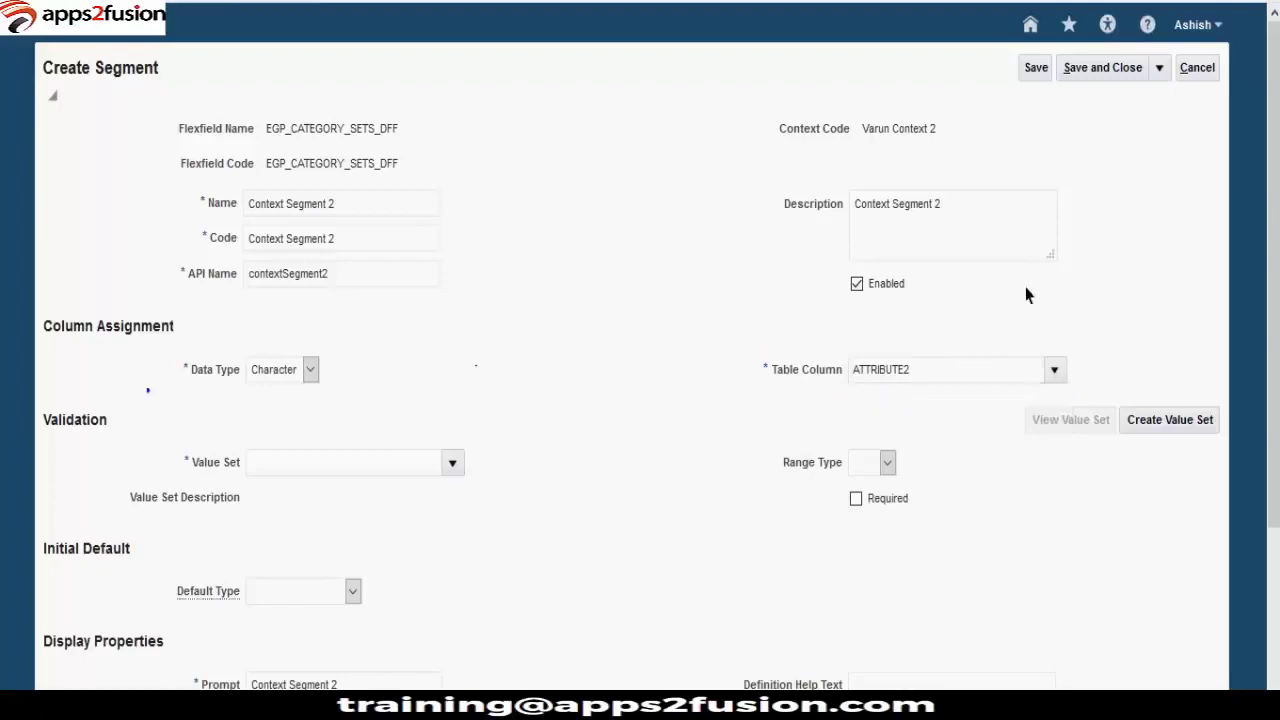
# Discard the unsaved Context Segment 2, and save and close the contexts to return to the flexfield definition
pyautogui.click(1202, 76)
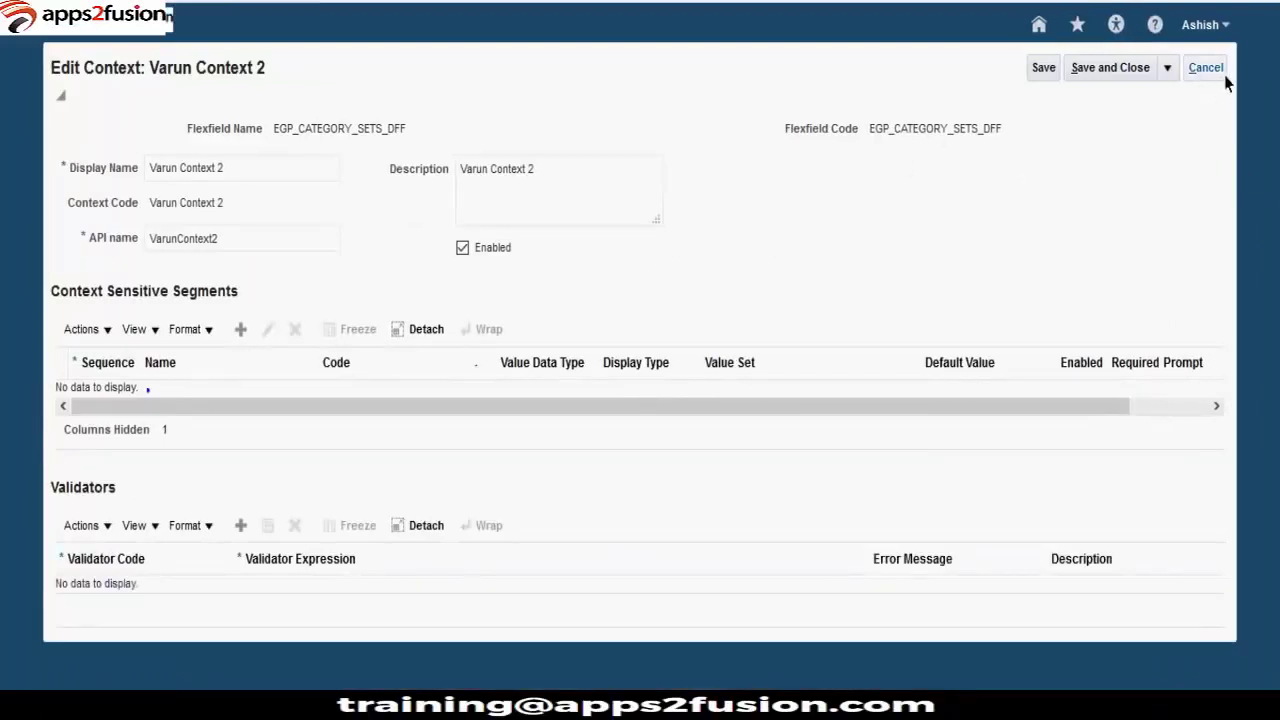
pyautogui.click(1220, 70)
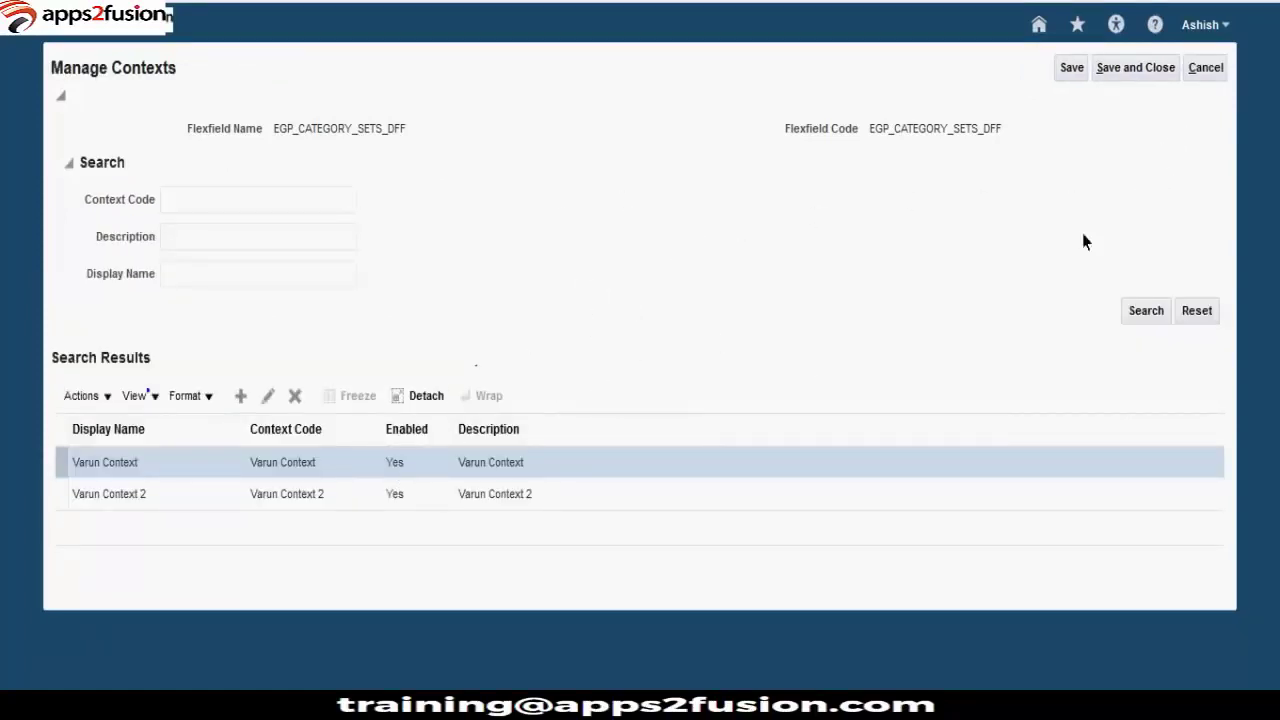
pyautogui.click(1150, 72)
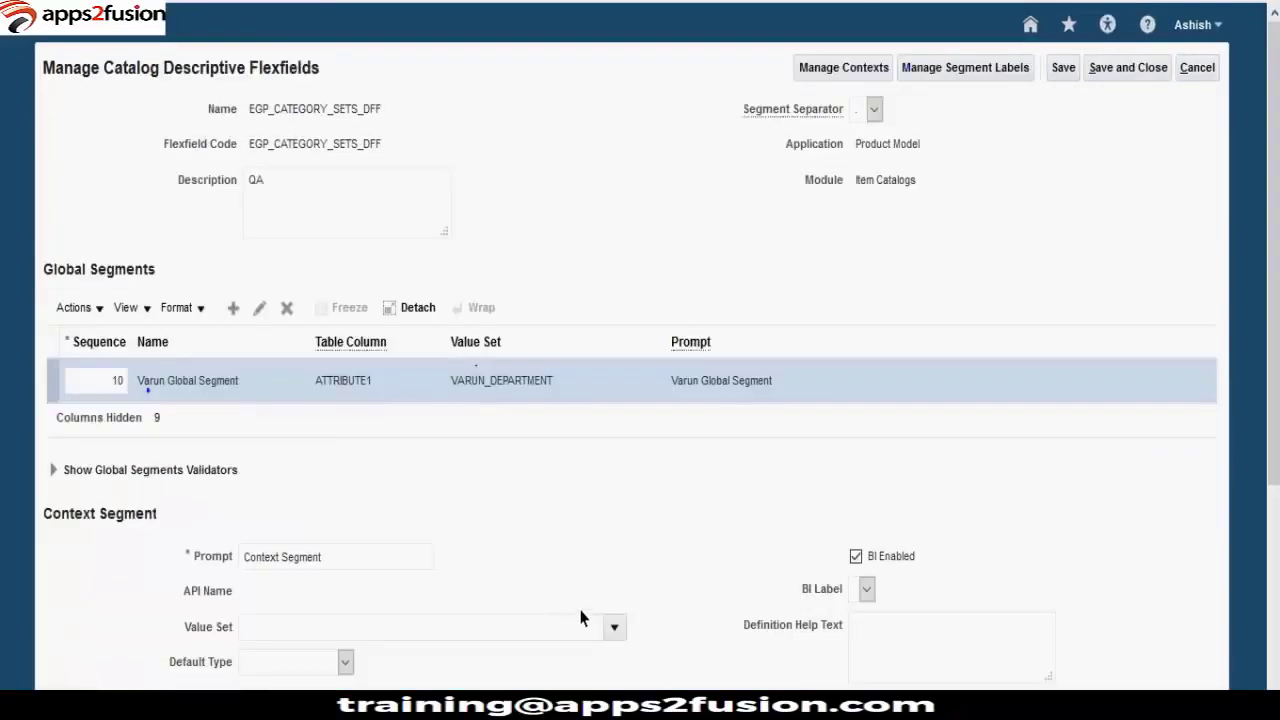
# Examine the flexfield's global, context and context sensitive segment sections, including the contexts available for the context sensitive segments
pyautogui.scroll(-3, 580, 617)
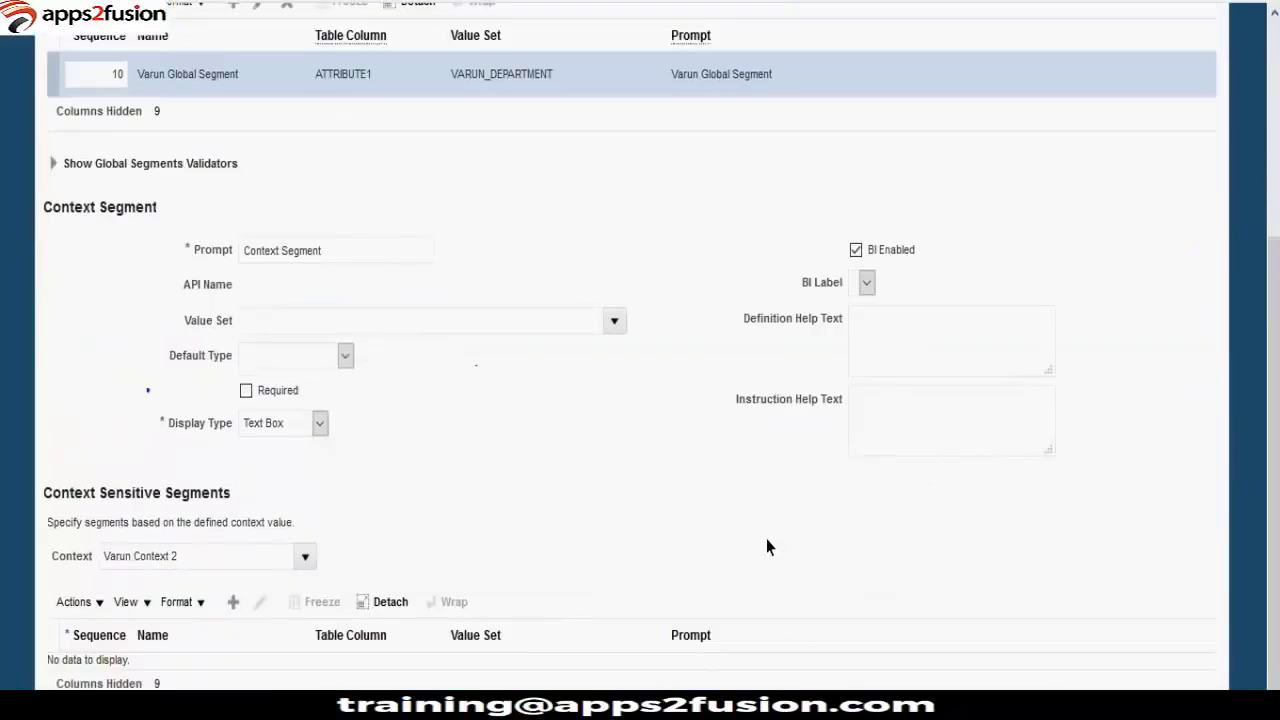
pyautogui.scroll(3, 767, 540)
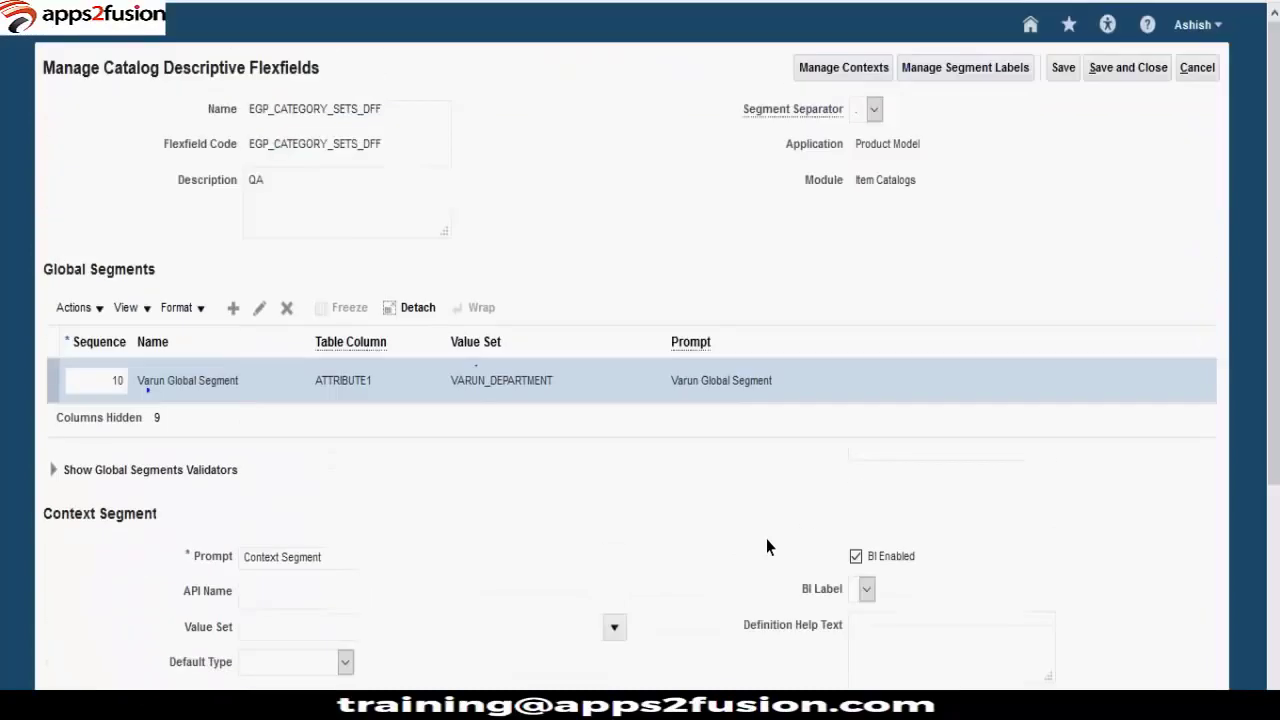
pyautogui.scroll(-3, 810, 488)
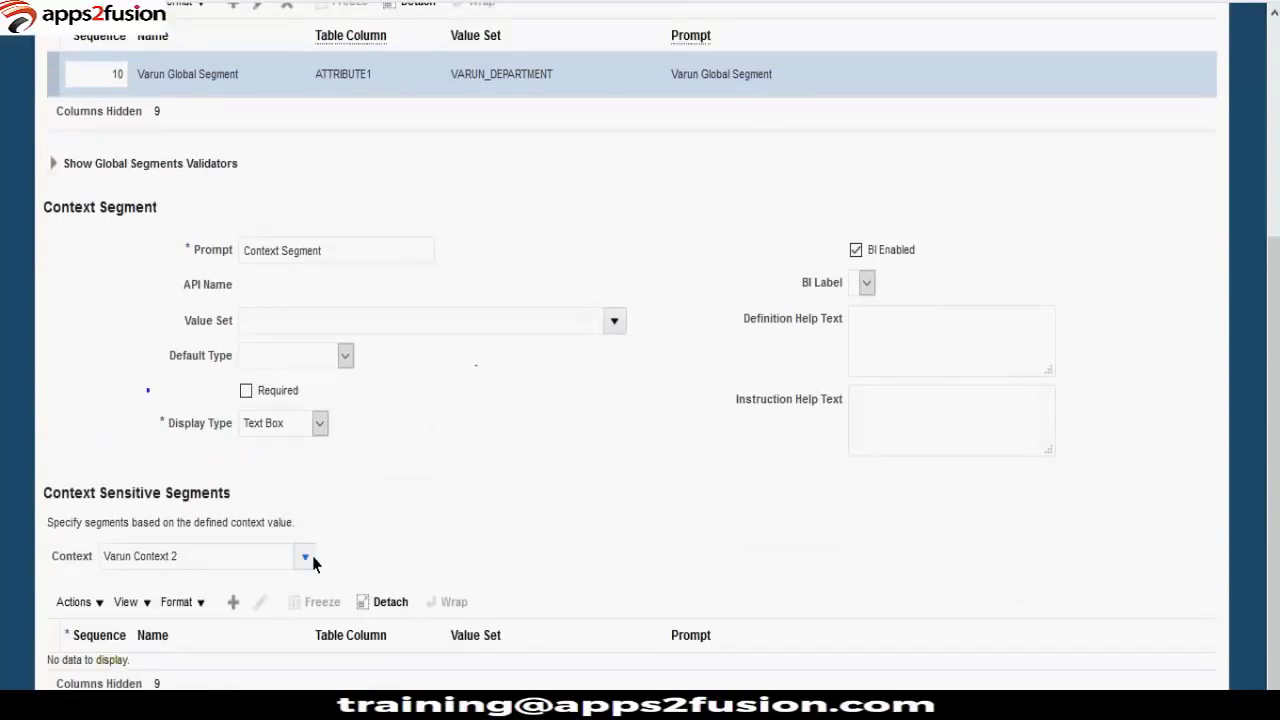
pyautogui.click(240, 567)
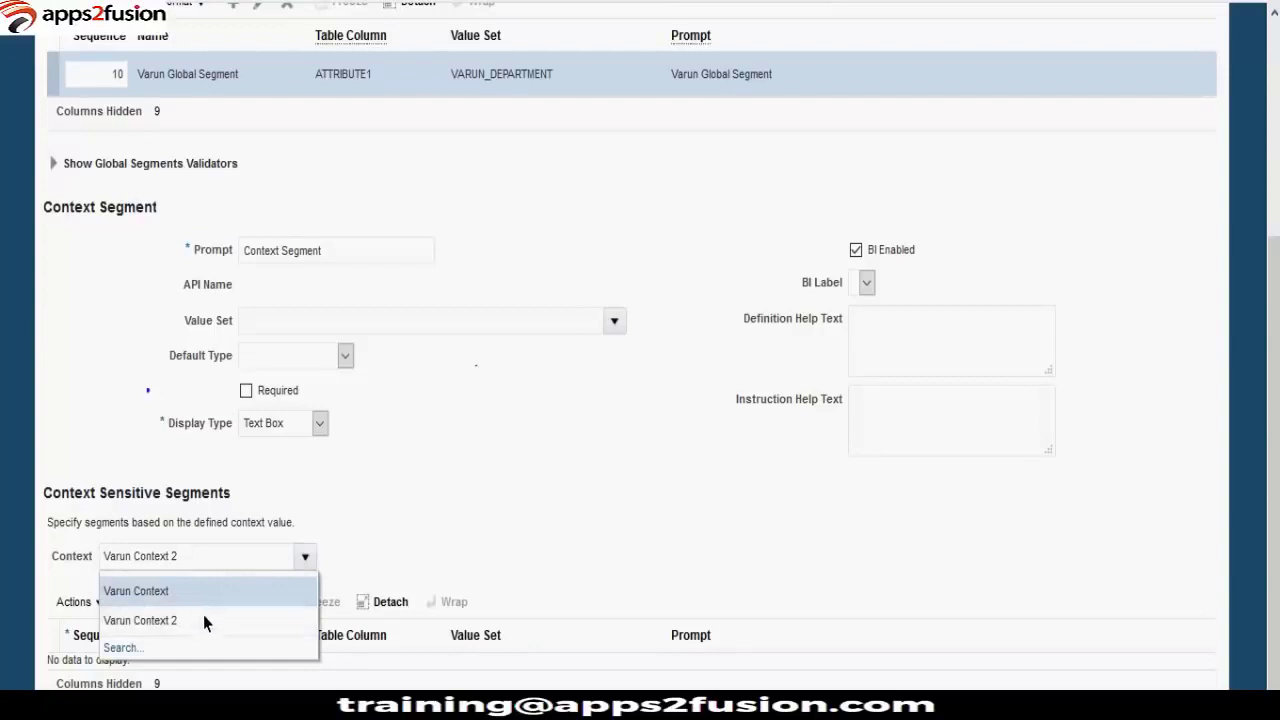
pyautogui.press('Escape')
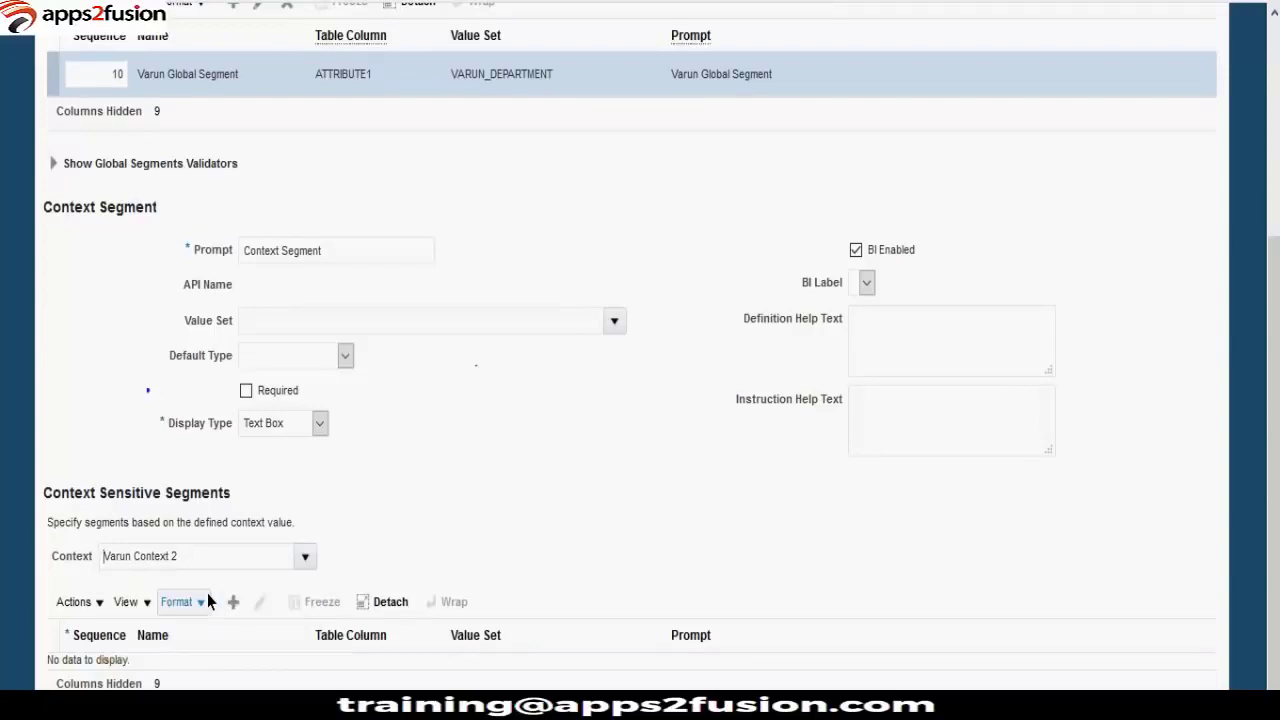
pyautogui.click(310, 561)
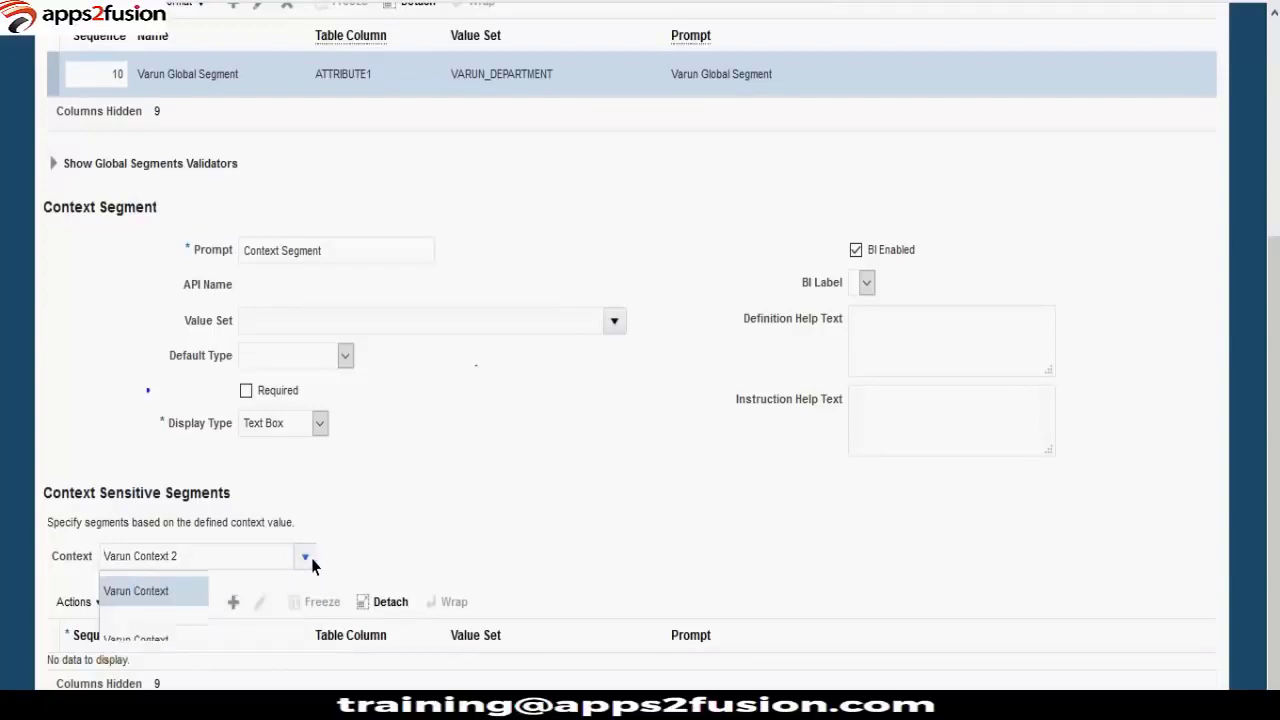
pyautogui.click(215, 670)
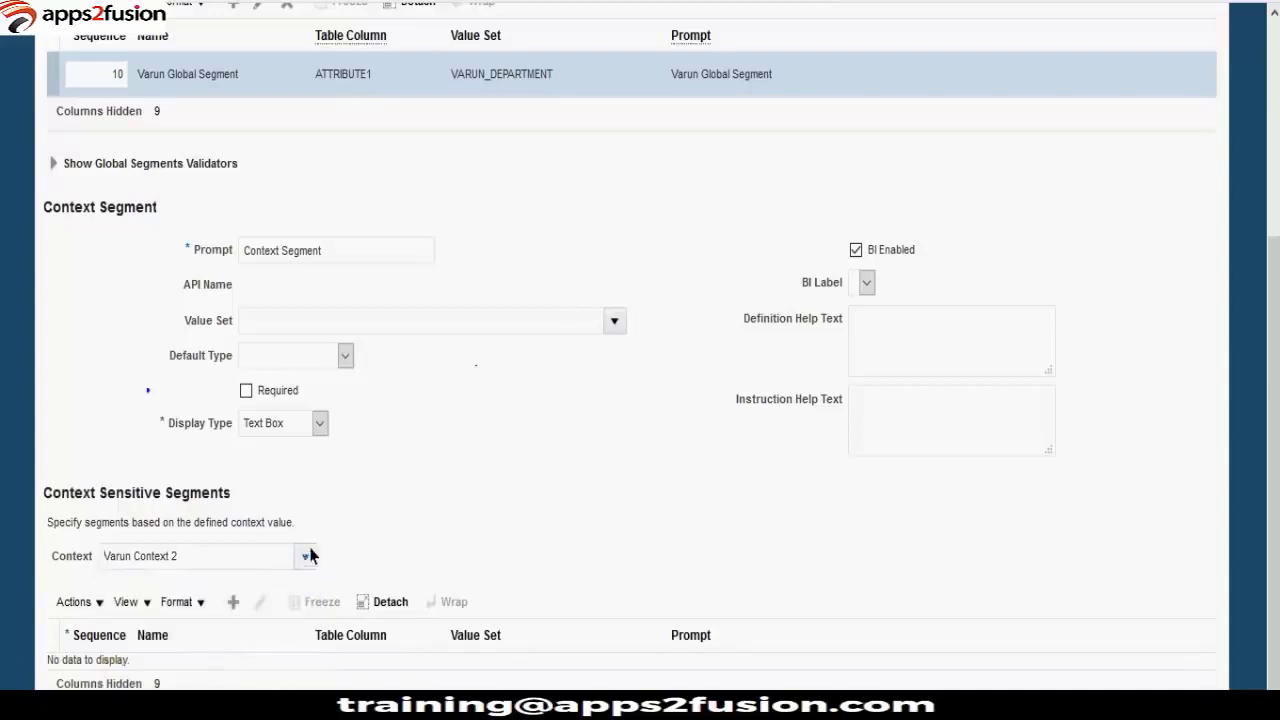
pyautogui.click(308, 557)
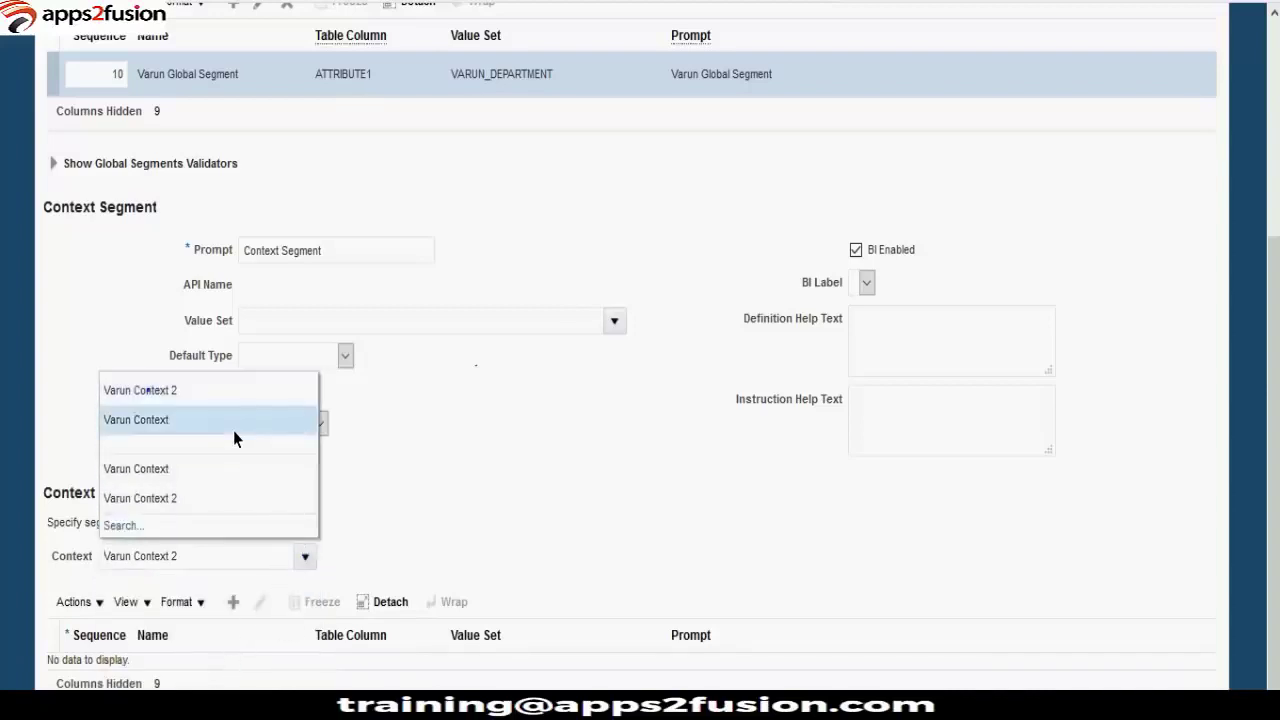
pyautogui.press('Escape')
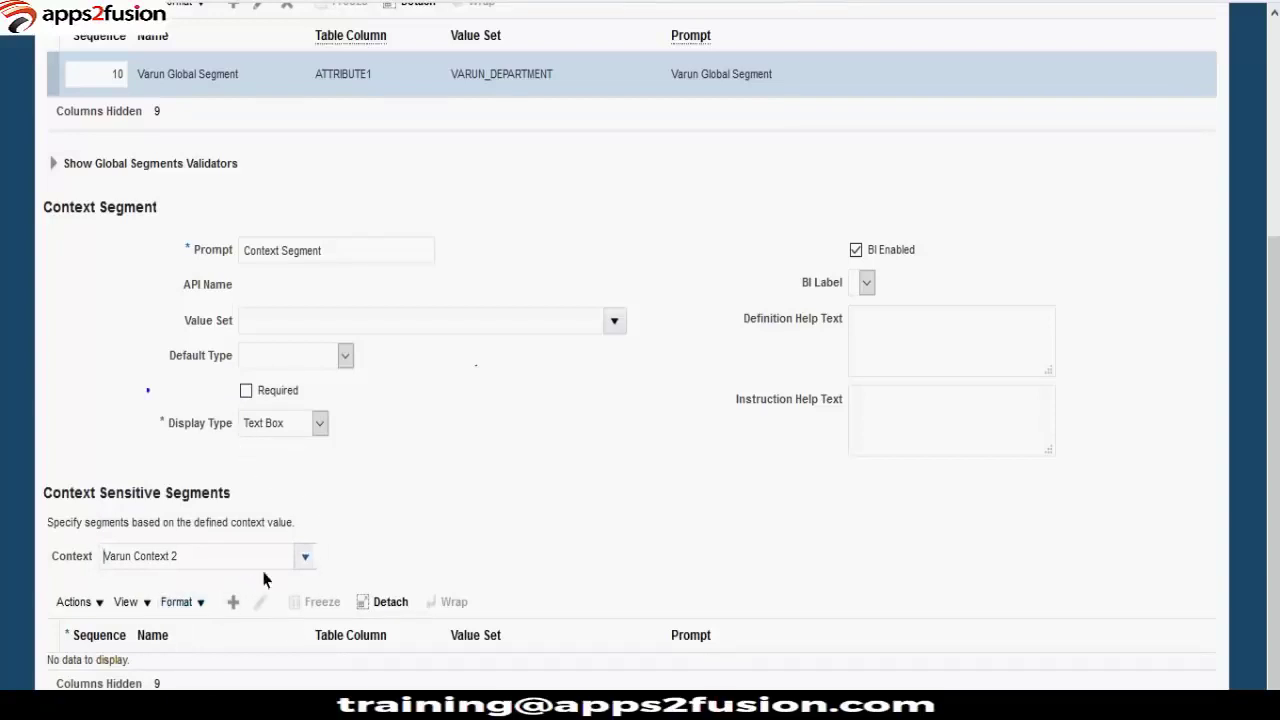
# Review the first context's details and its context sensitive segment, and save and close the contexts
pyautogui.scroll(5, 249, 585)
pyautogui.click(843, 67)
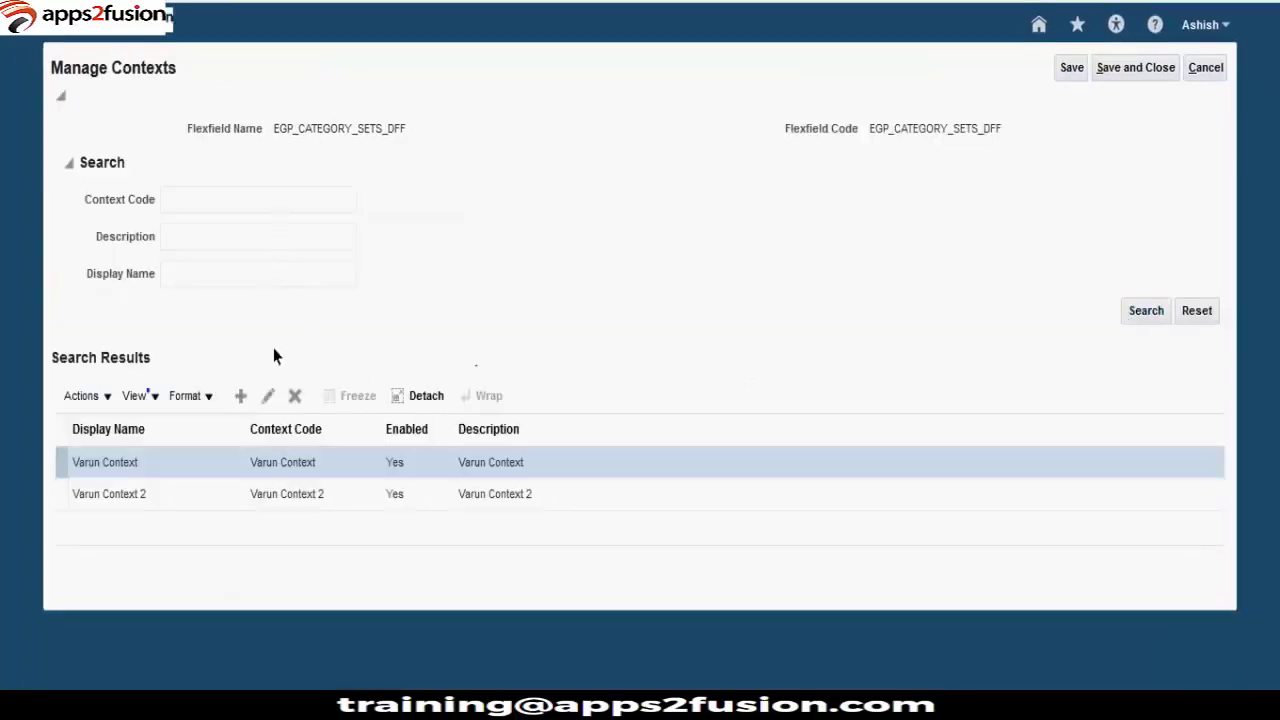
pyautogui.click(267, 396)
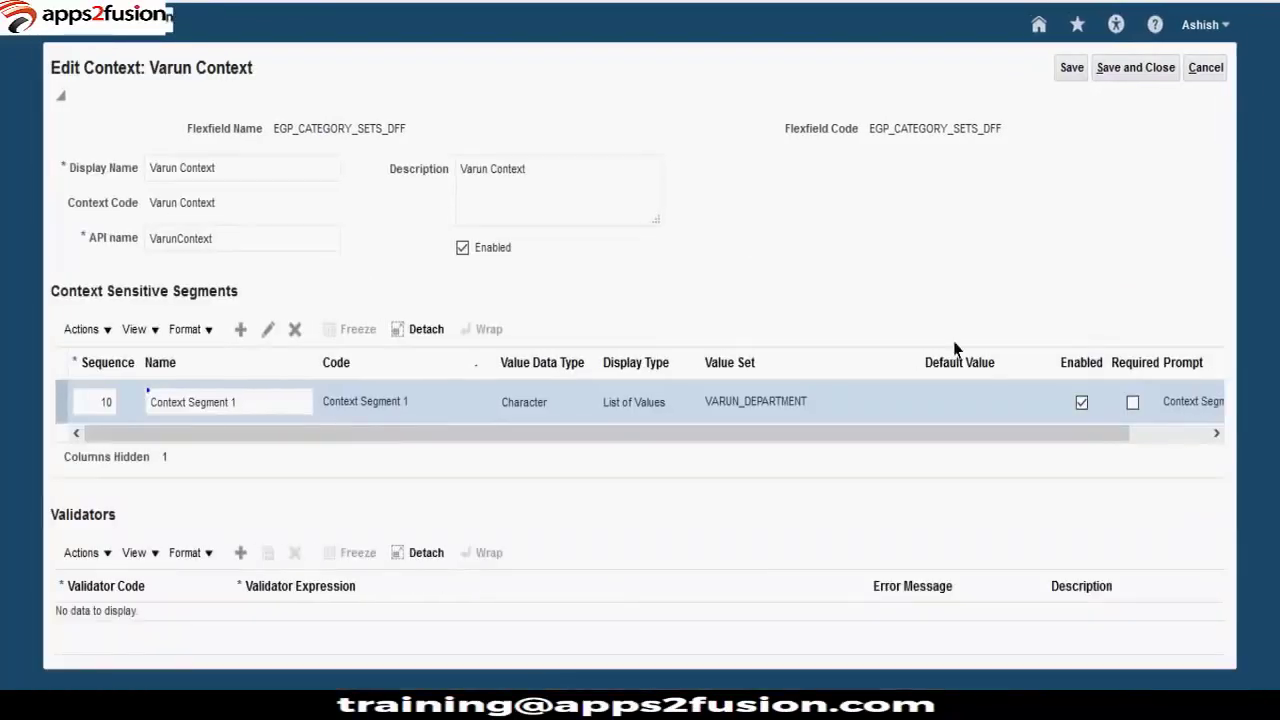
pyautogui.click(1143, 67)
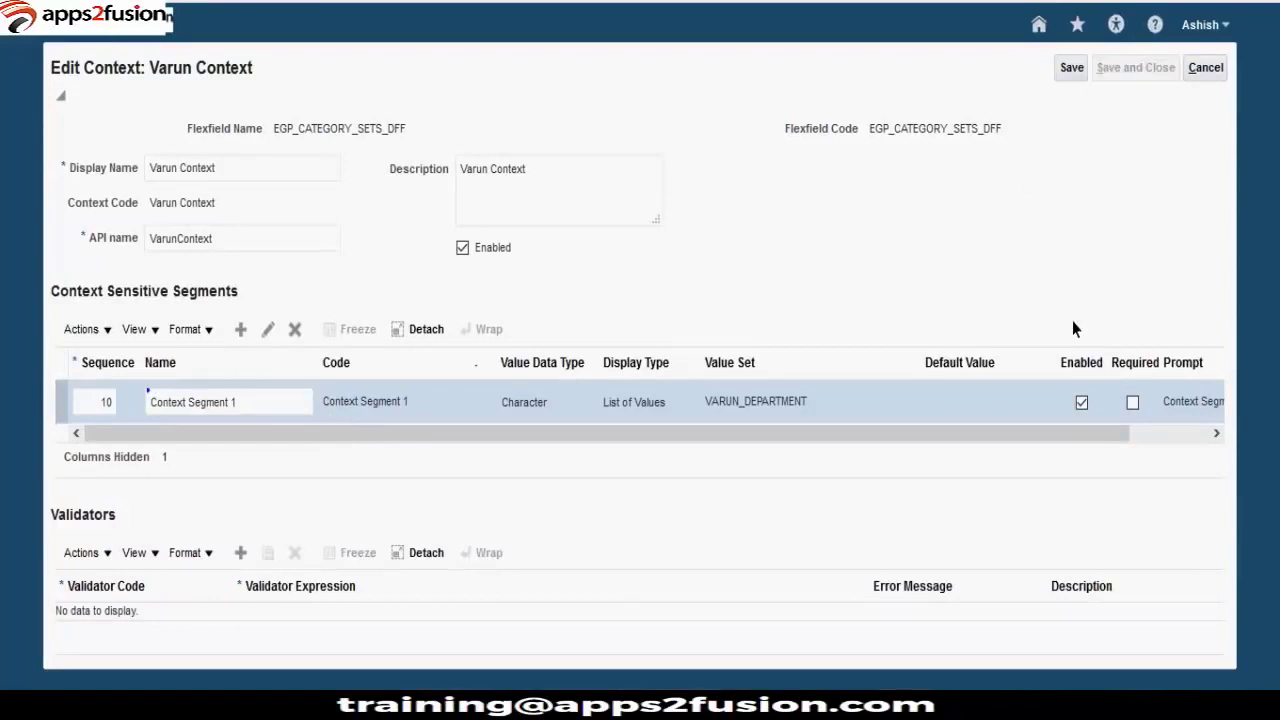
pyautogui.click(1163, 72)
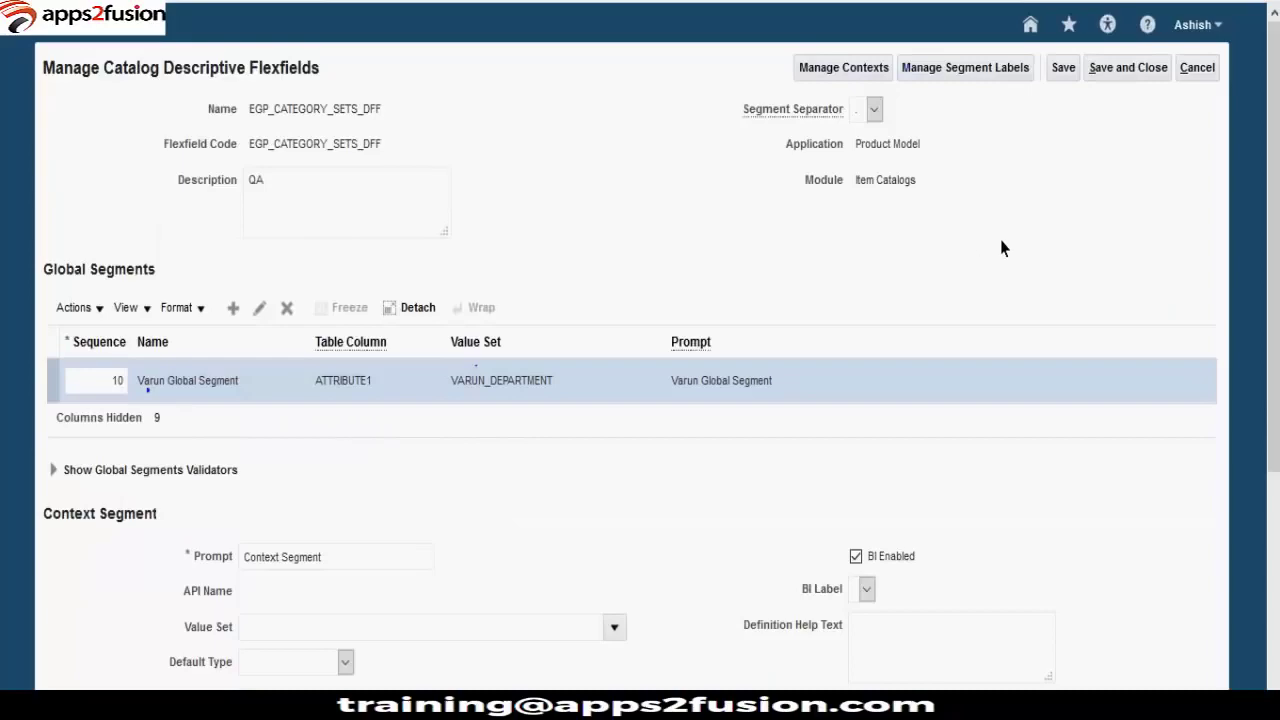
# Save and close the EGP_CATEGORY_SETS_DFF definition, deploy the flexfield and acknowledge the deployment confirmation
pyautogui.scroll(-3, 1005, 247)
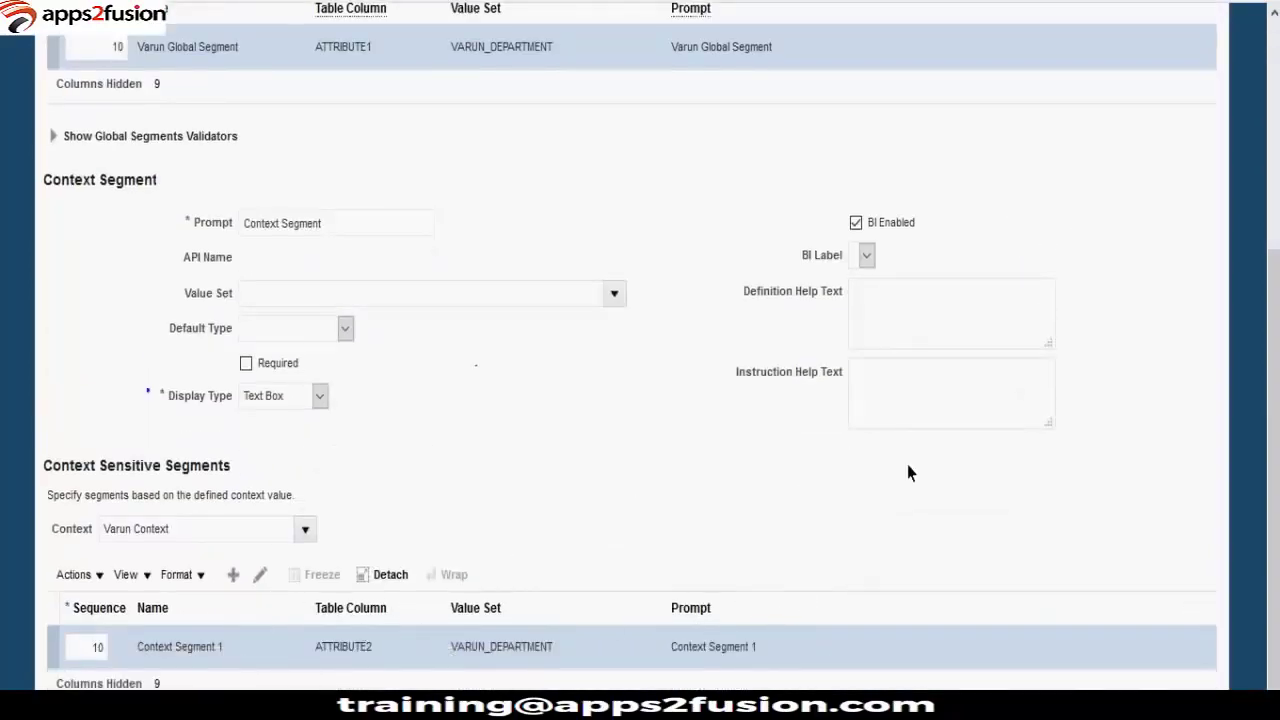
pyautogui.scroll(3, 908, 471)
pyautogui.click(1133, 80)
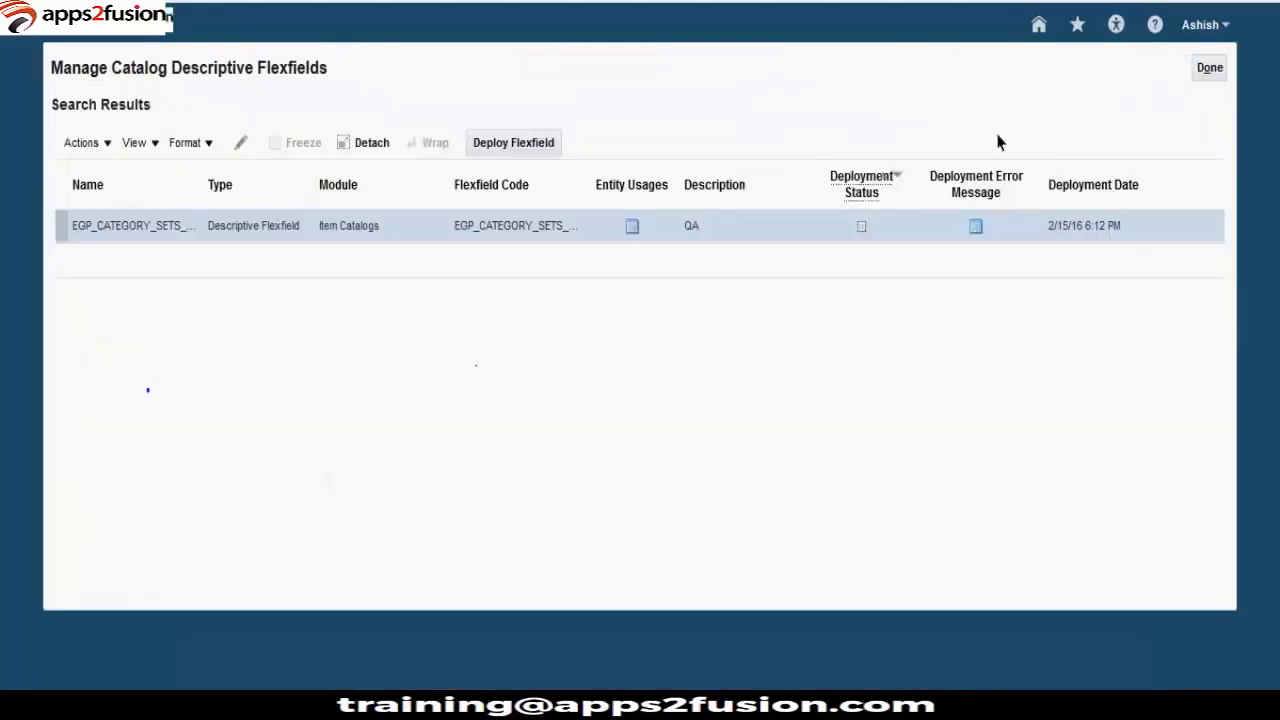
pyautogui.click(497, 146)
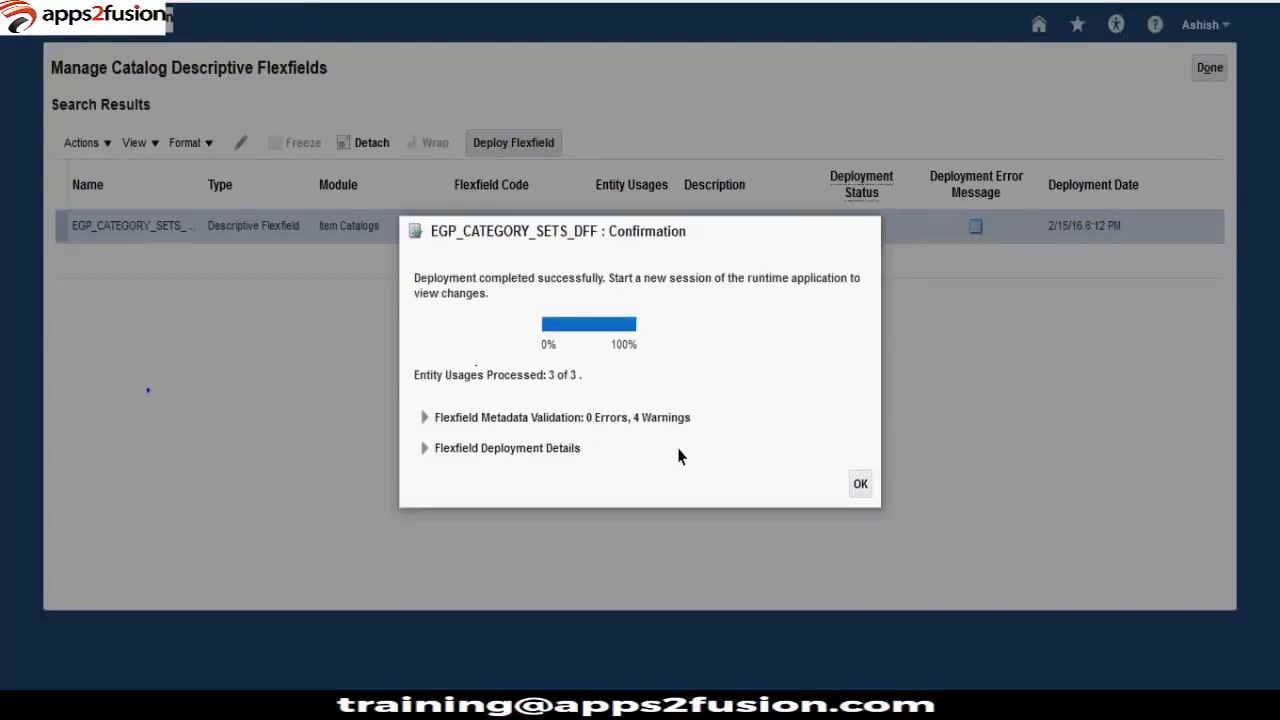
pyautogui.click(860, 486)
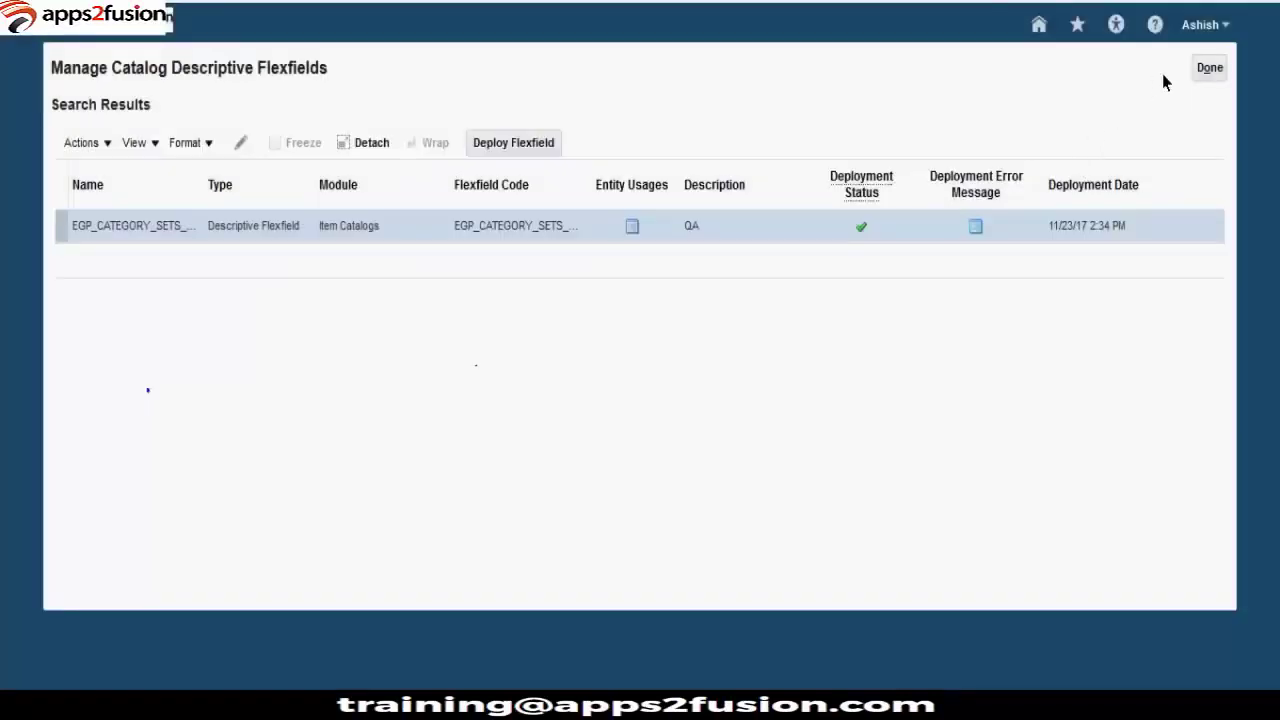
# Finish with the flexfields, go to the Manage Functional Area Catalogs task and open the Purchasing catalog for editing
pyautogui.click(1207, 68)
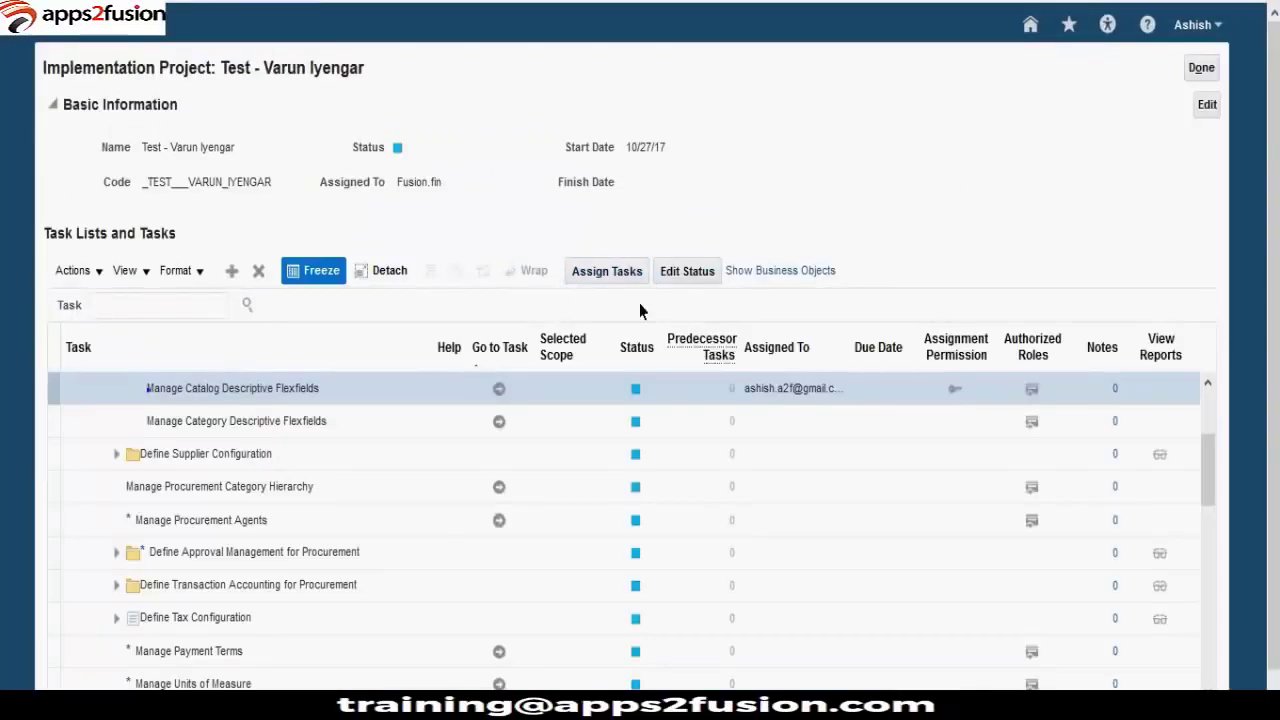
pyautogui.click(1208, 386)
pyautogui.click(1208, 386)
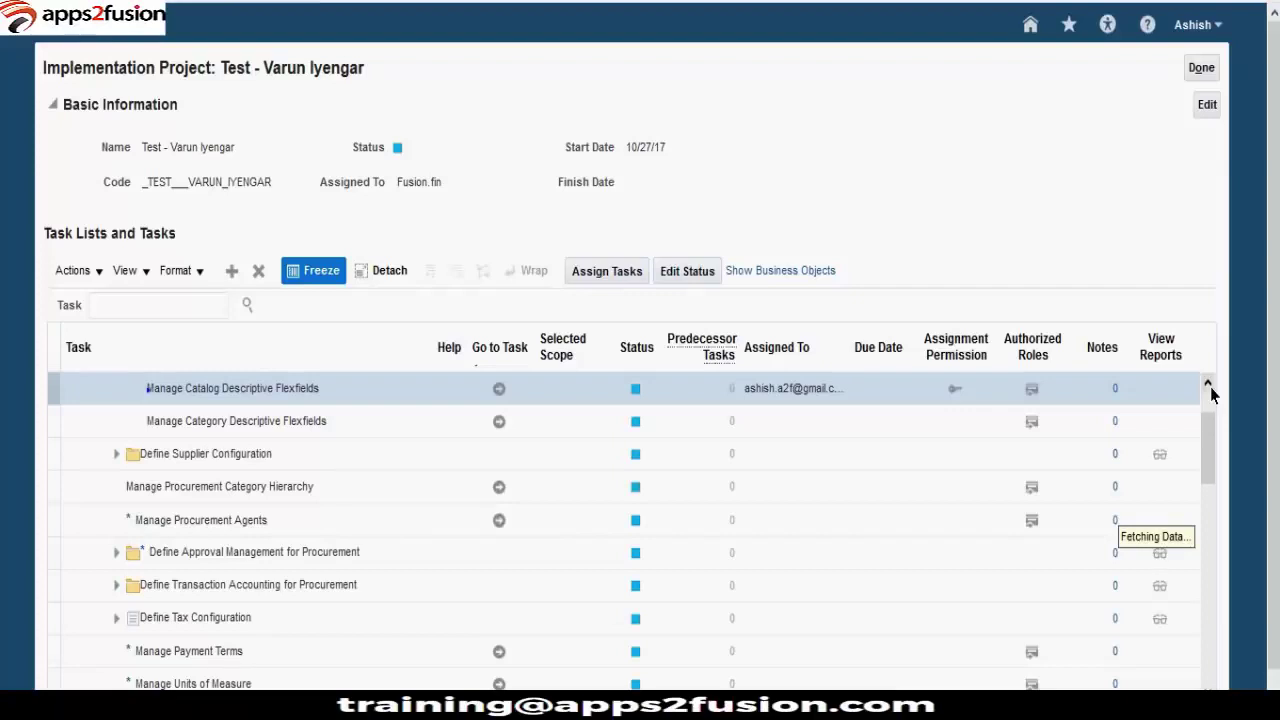
pyautogui.click(542, 452)
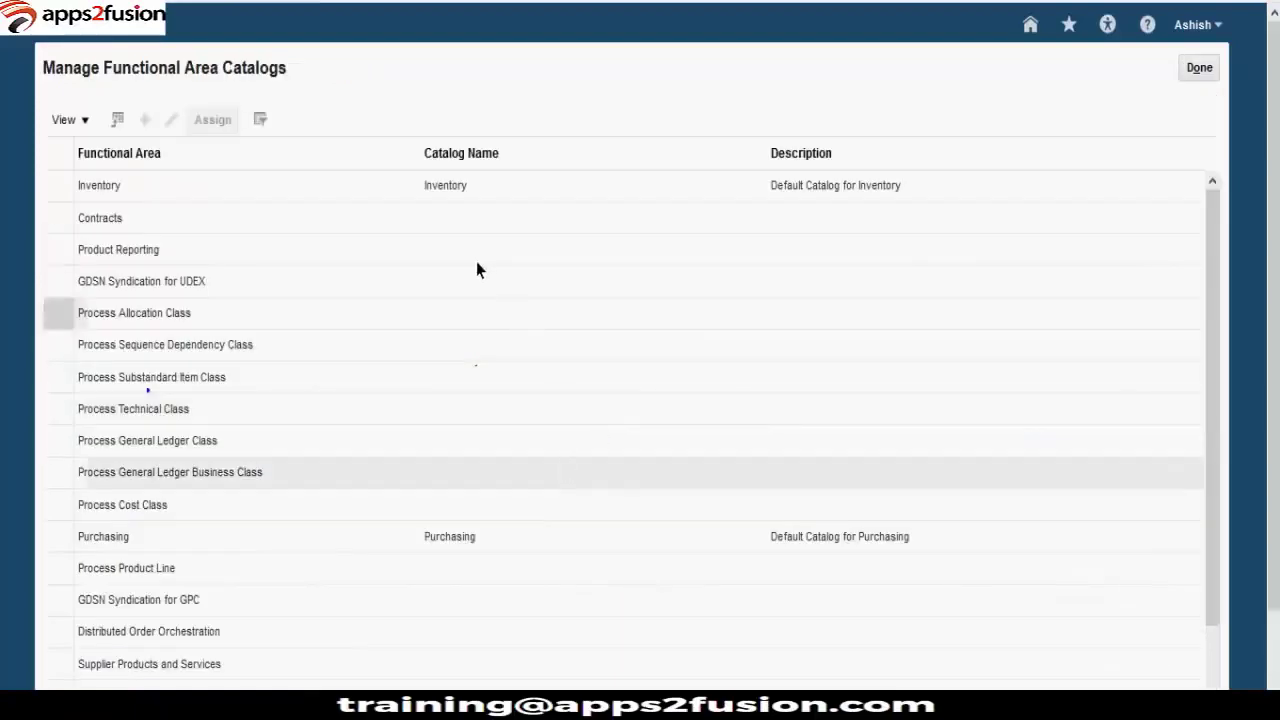
pyautogui.click(453, 545)
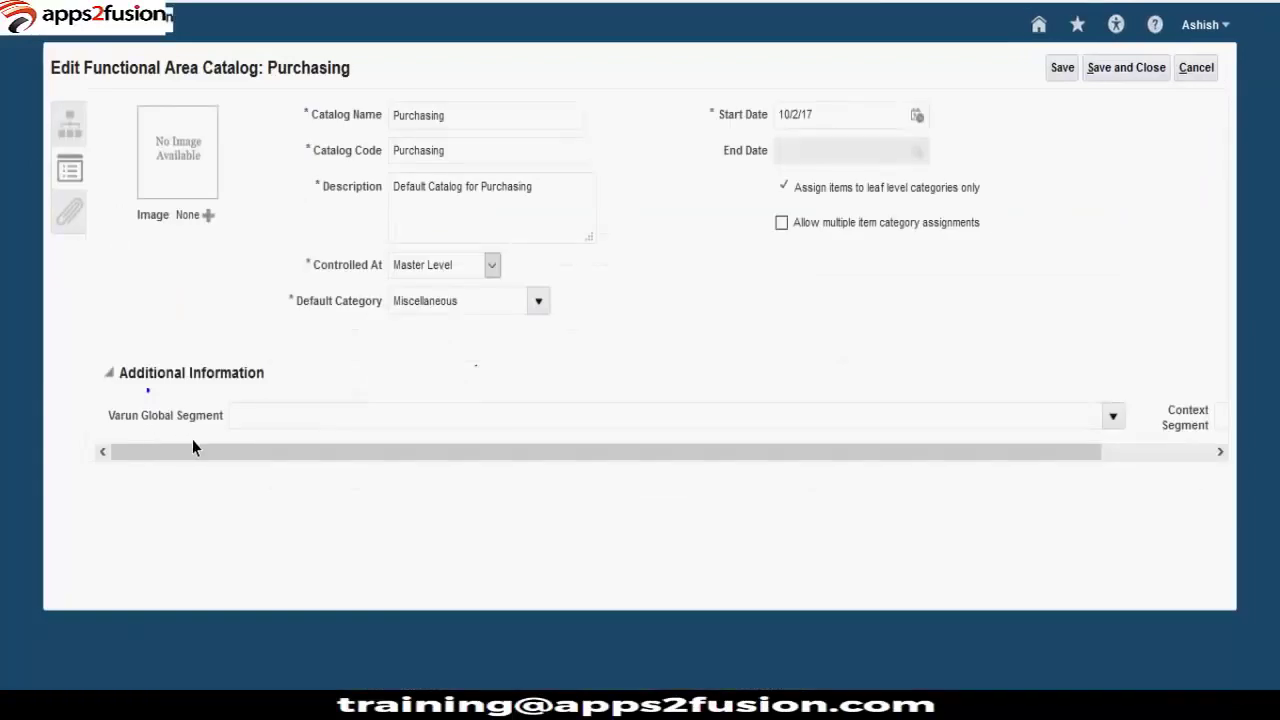
# Set the global segment in the Purchasing catalog's Additional Information to 000 No Dept
pyautogui.moveTo(147, 425); pyautogui.dragTo(209, 420)
pyautogui.click(246, 417)
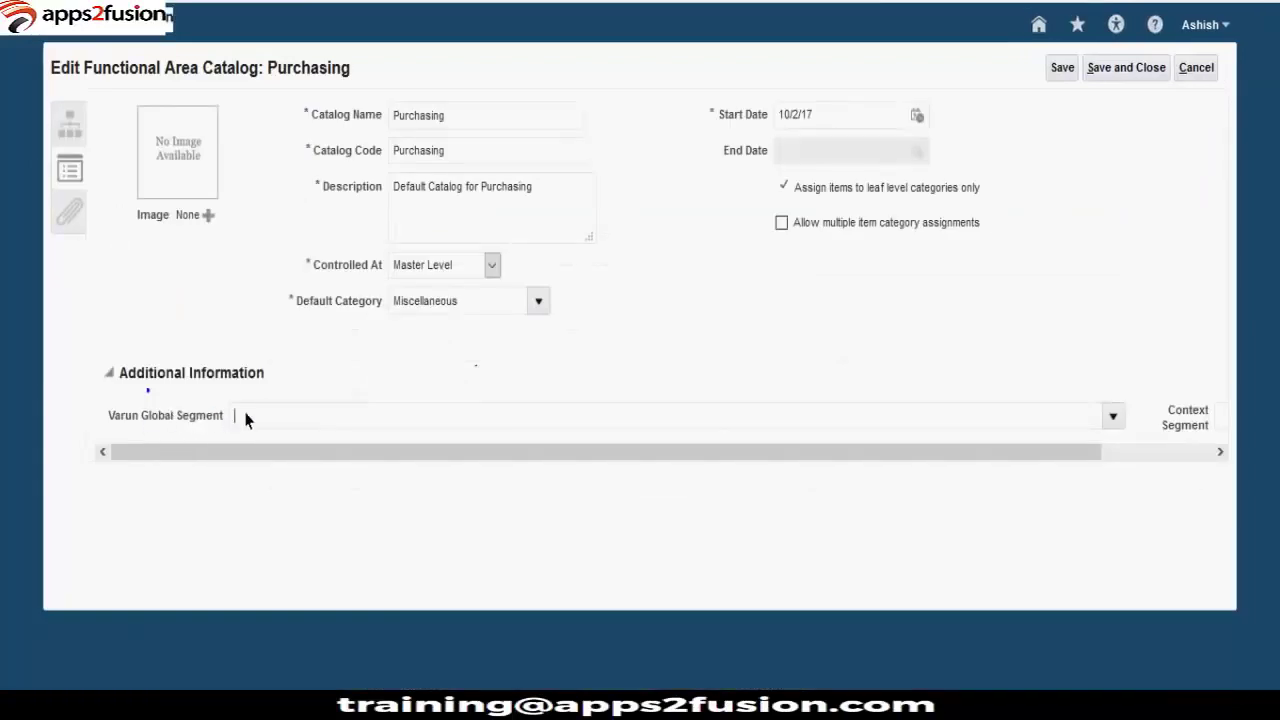
pyautogui.click(1113, 418)
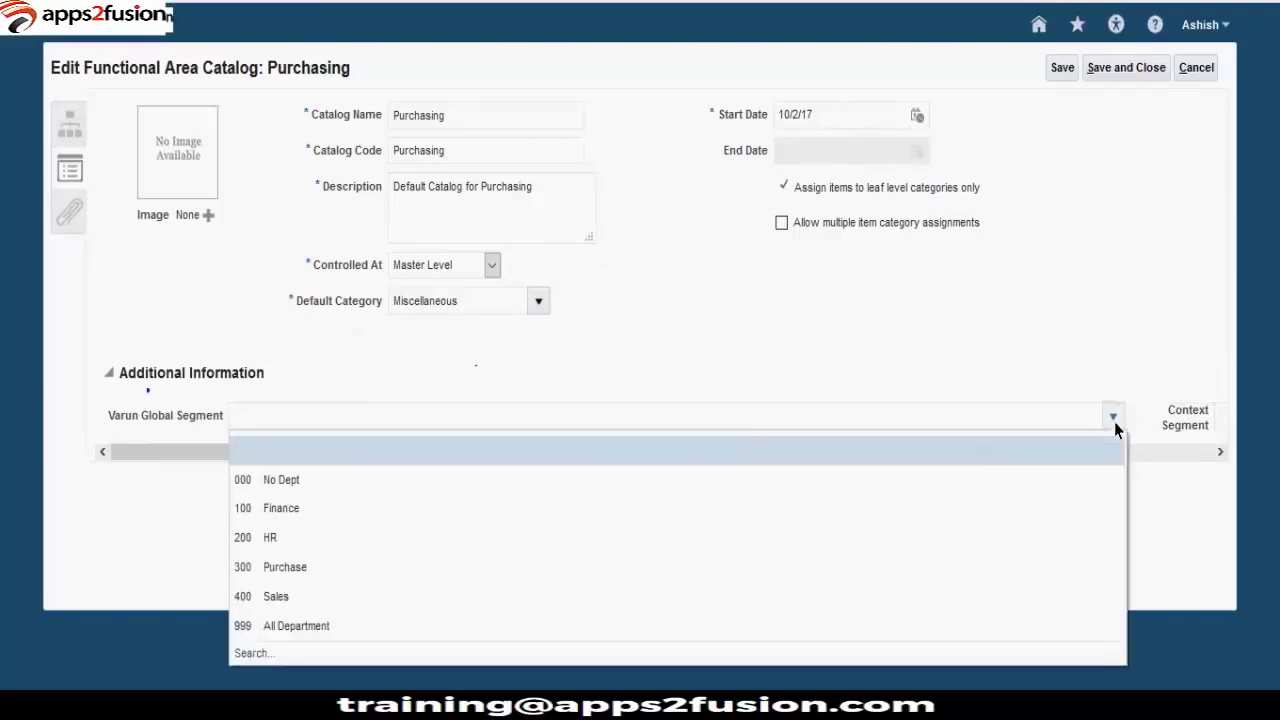
pyautogui.click(303, 477)
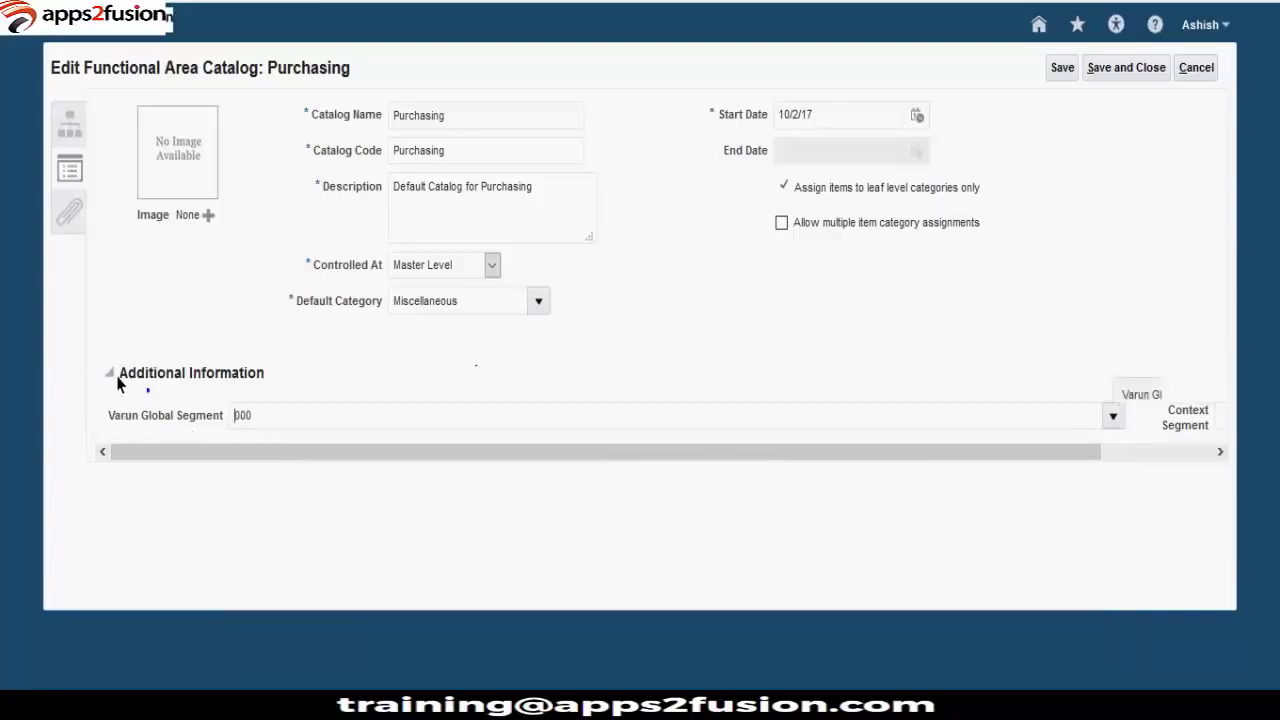
# Clear the global segment value in the Purchasing catalog's Additional Information
pyautogui.doubleClick(236, 376)
pyautogui.moveTo(206, 415); pyautogui.dragTo(260, 415)
pyautogui.click(1110, 416)
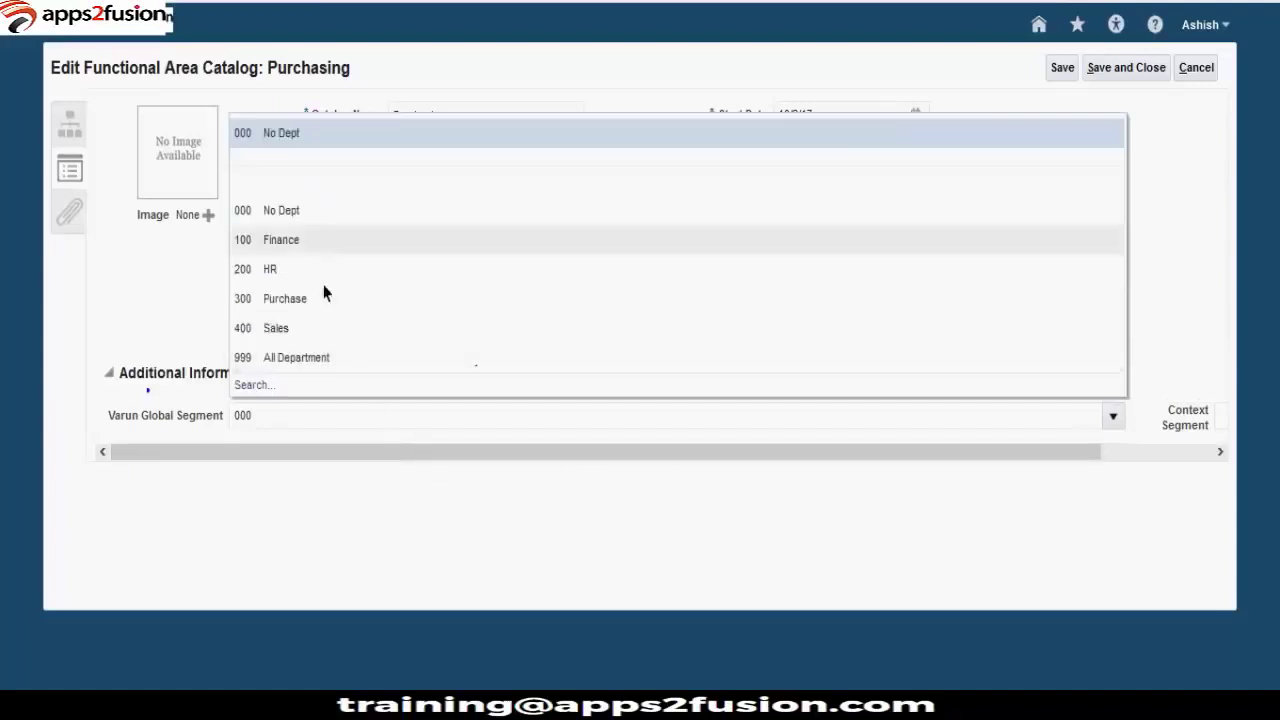
pyautogui.click(285, 182)
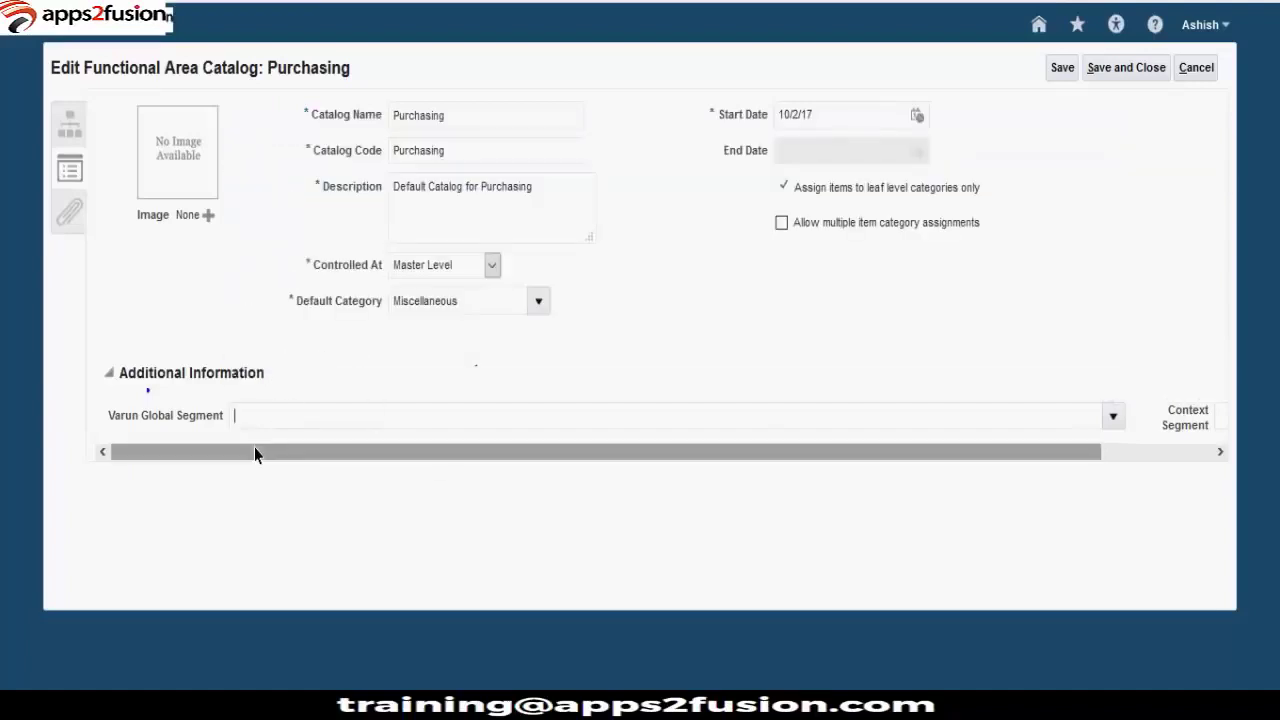
# Set the Purchasing catalog's Context Segment to the second context, and switch it to the first context
pyautogui.moveTo(254, 451); pyautogui.dragTo(643, 471)
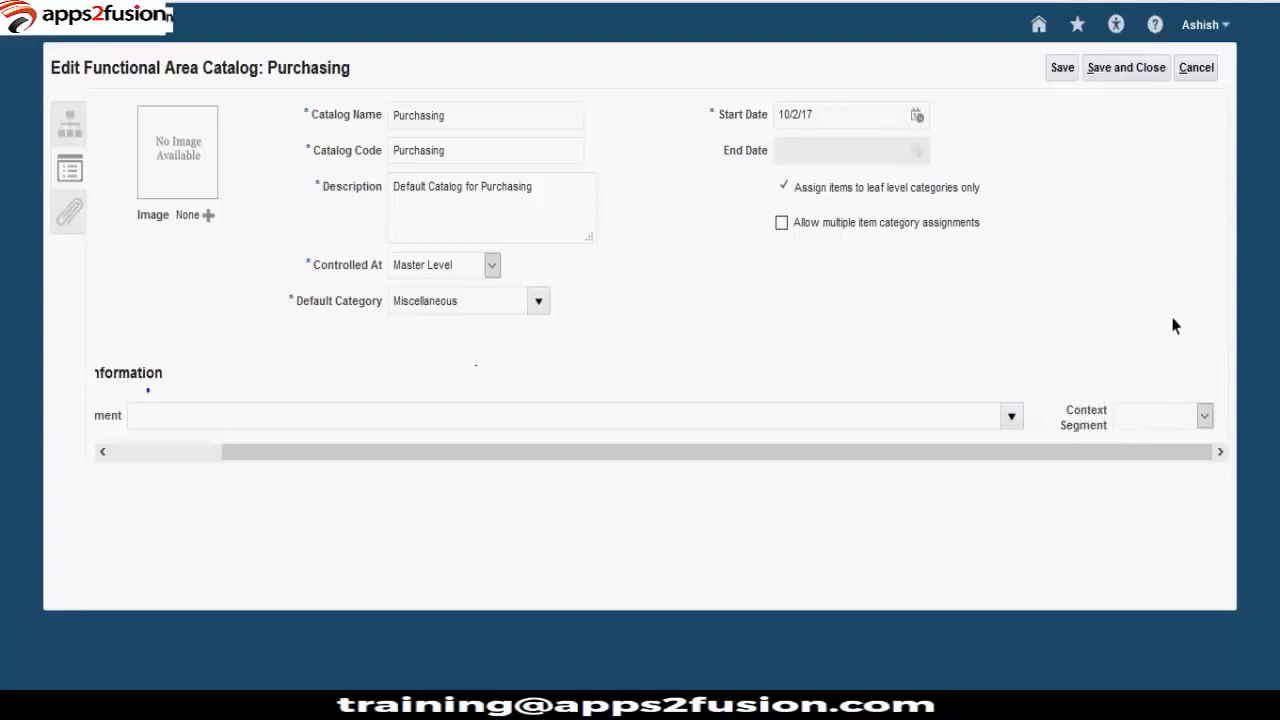
pyautogui.click(1205, 416)
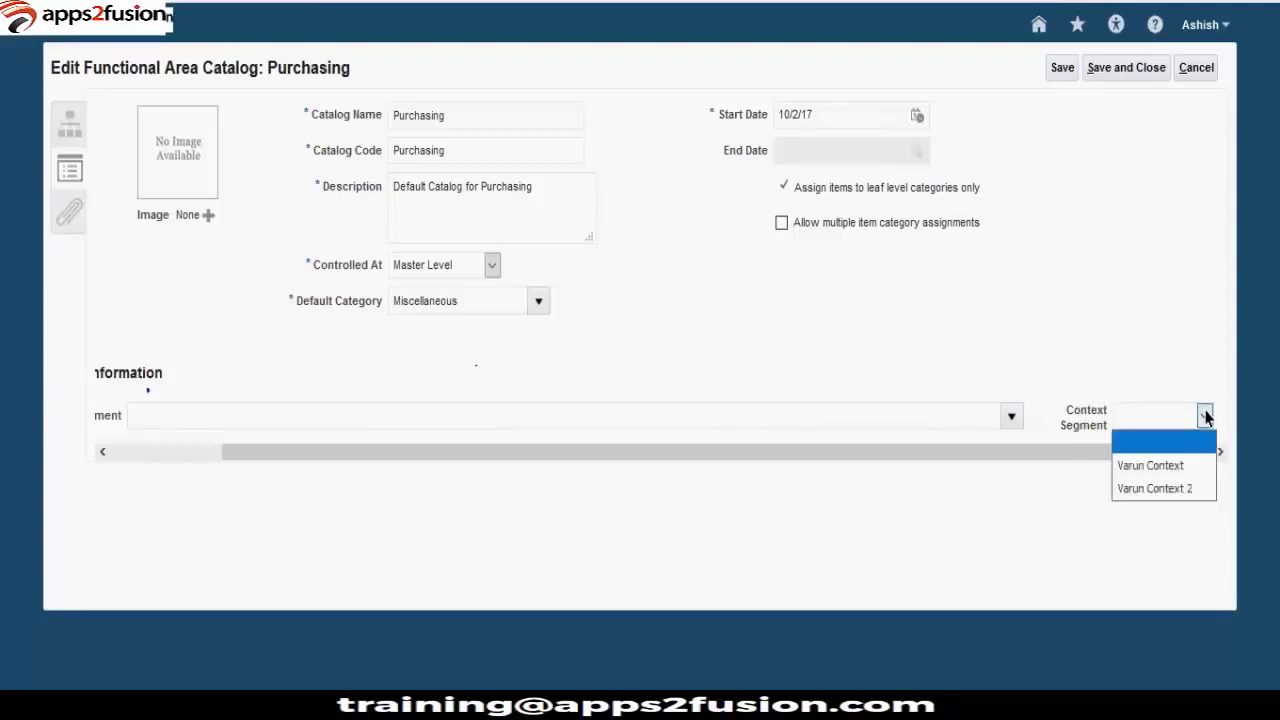
pyautogui.click(1192, 490)
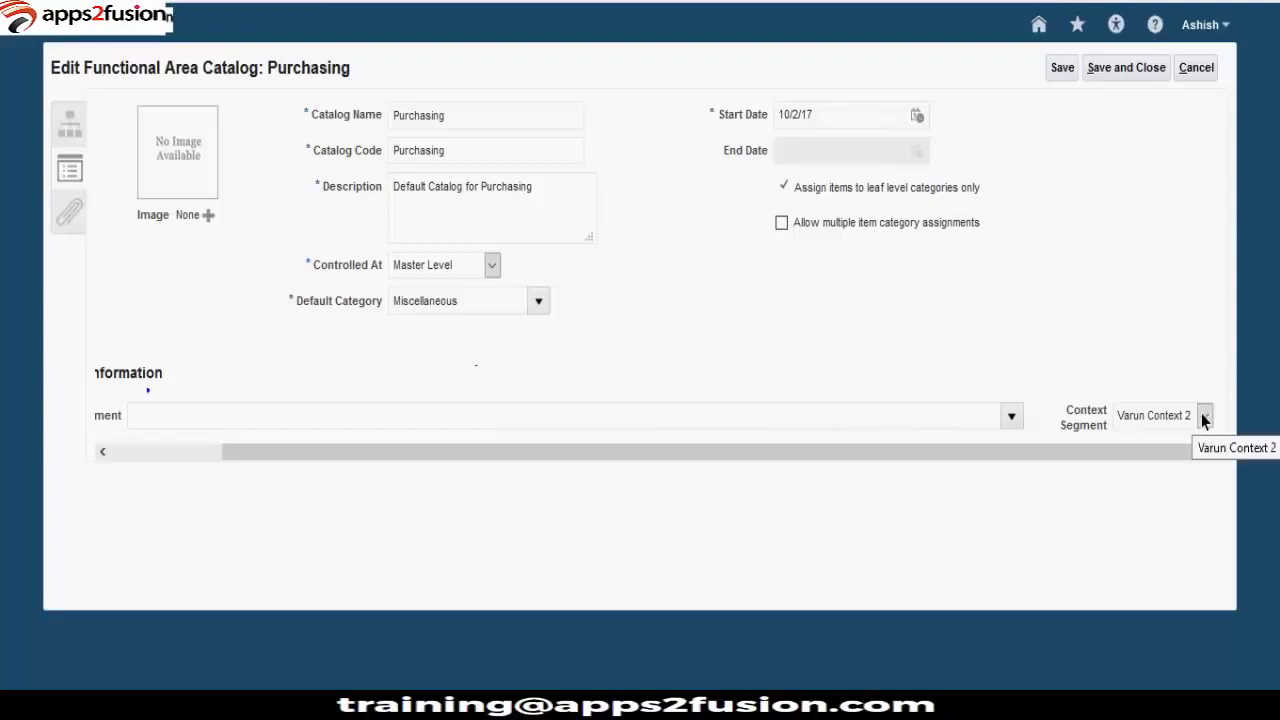
pyautogui.click(1204, 418)
pyautogui.click(1181, 466)
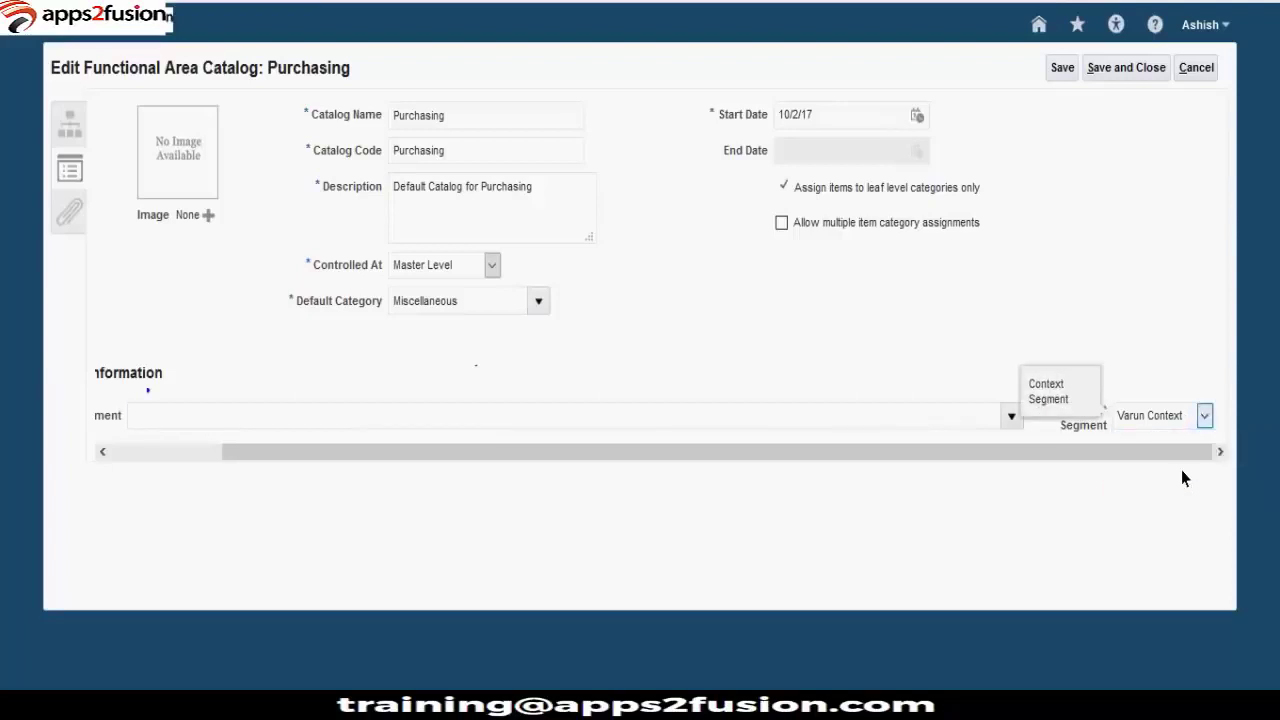
# Examine the Context Segment 1 field and its list of department values without choosing one
pyautogui.click(1140, 486)
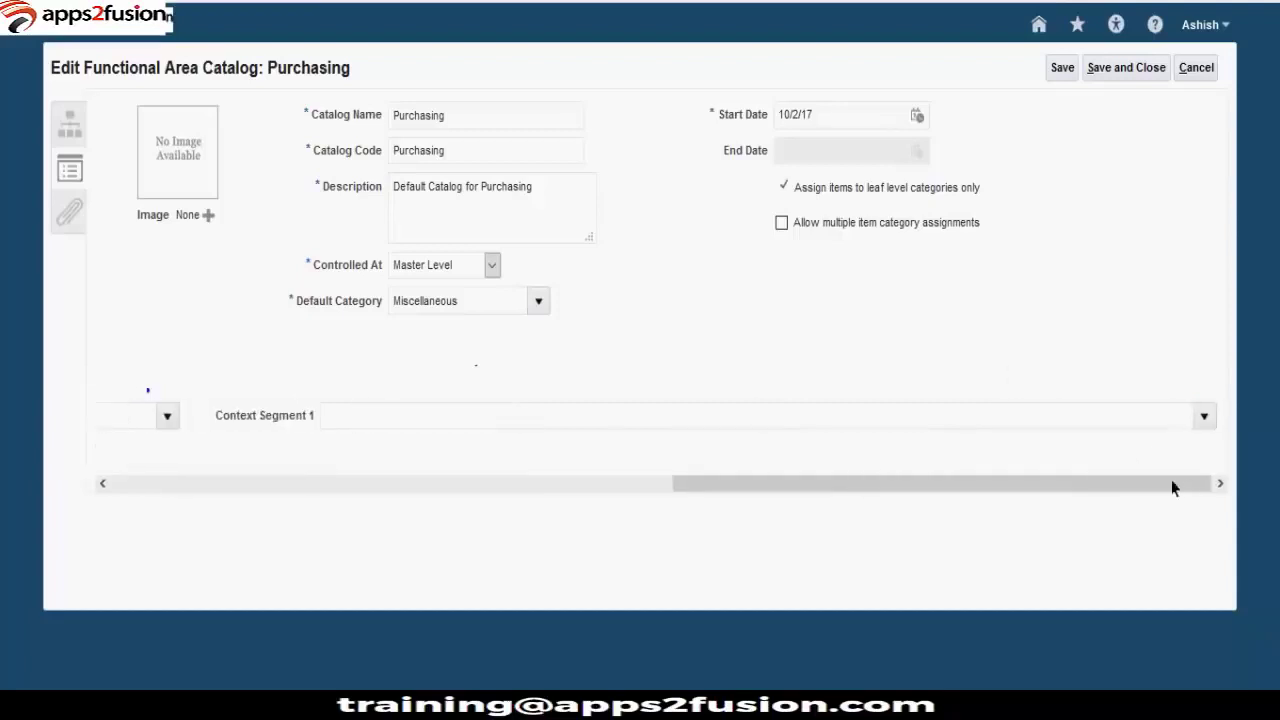
pyautogui.moveTo(1166, 489); pyautogui.dragTo(897, 490)
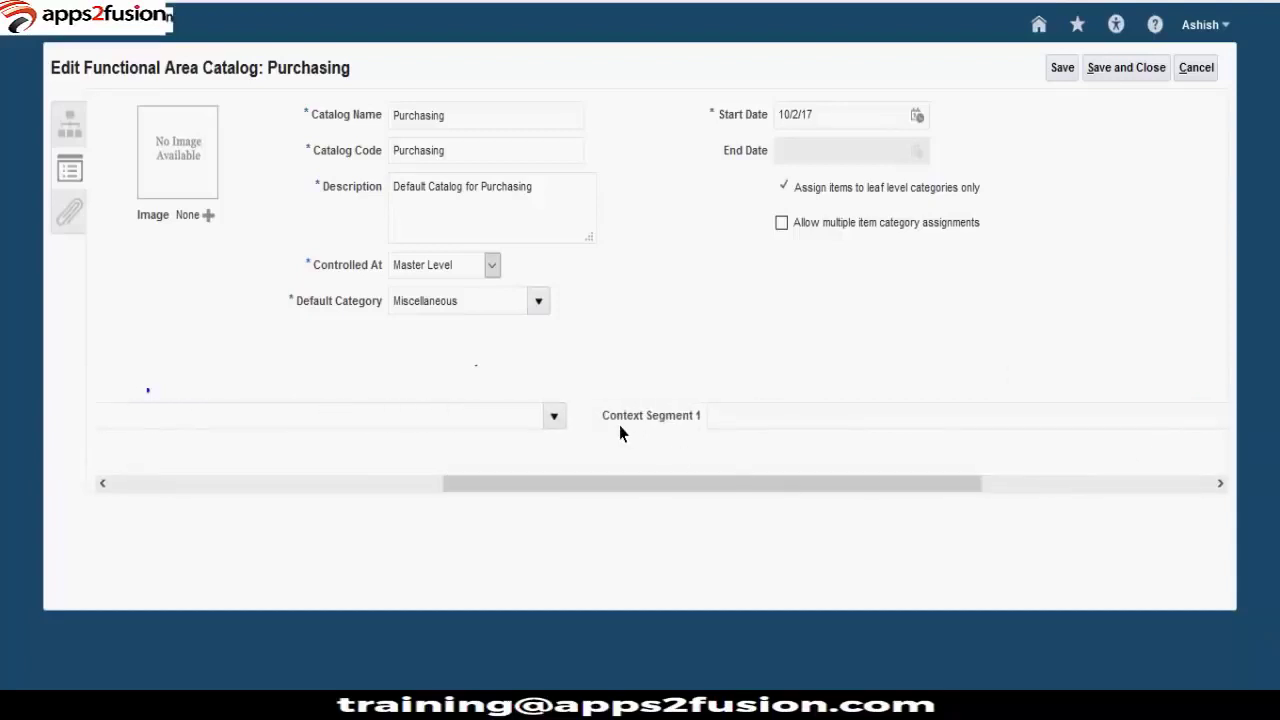
pyautogui.moveTo(709, 484); pyautogui.dragTo(350, 460)
pyautogui.moveTo(431, 483); pyautogui.dragTo(746, 490)
pyautogui.moveTo(990, 488); pyautogui.dragTo(1100, 507)
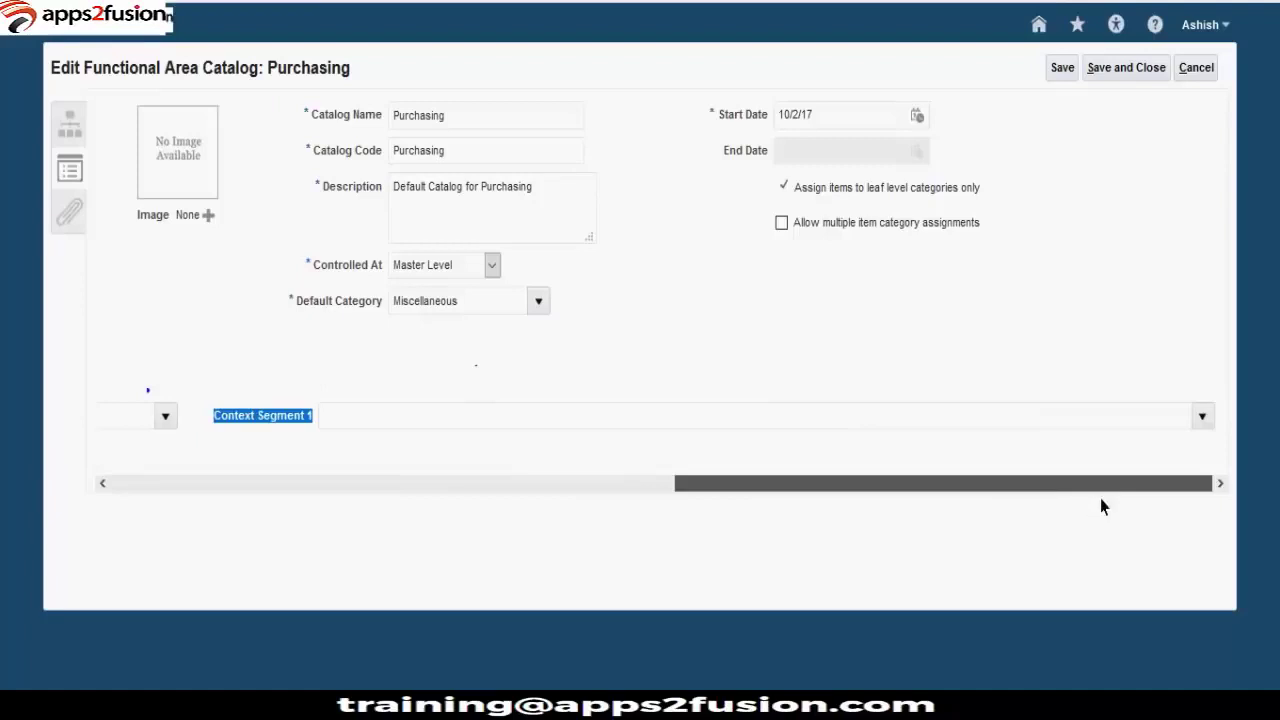
pyautogui.click(1202, 416)
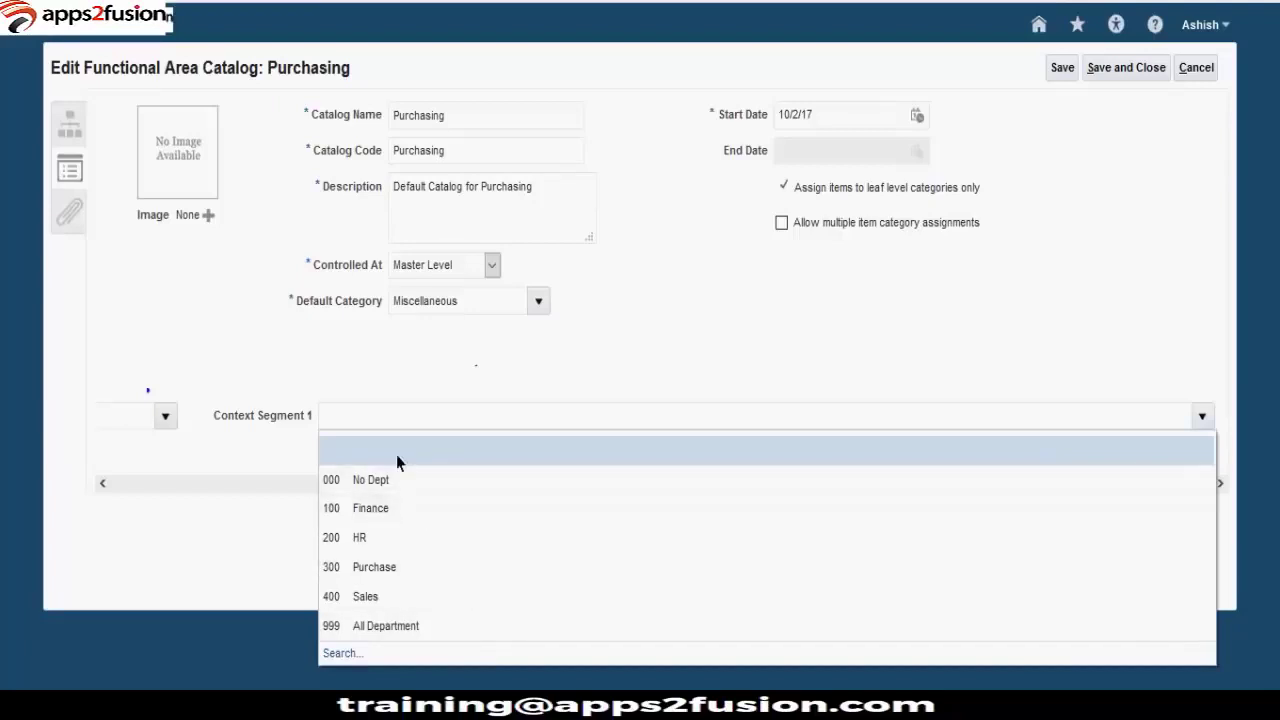
pyautogui.click(264, 376)
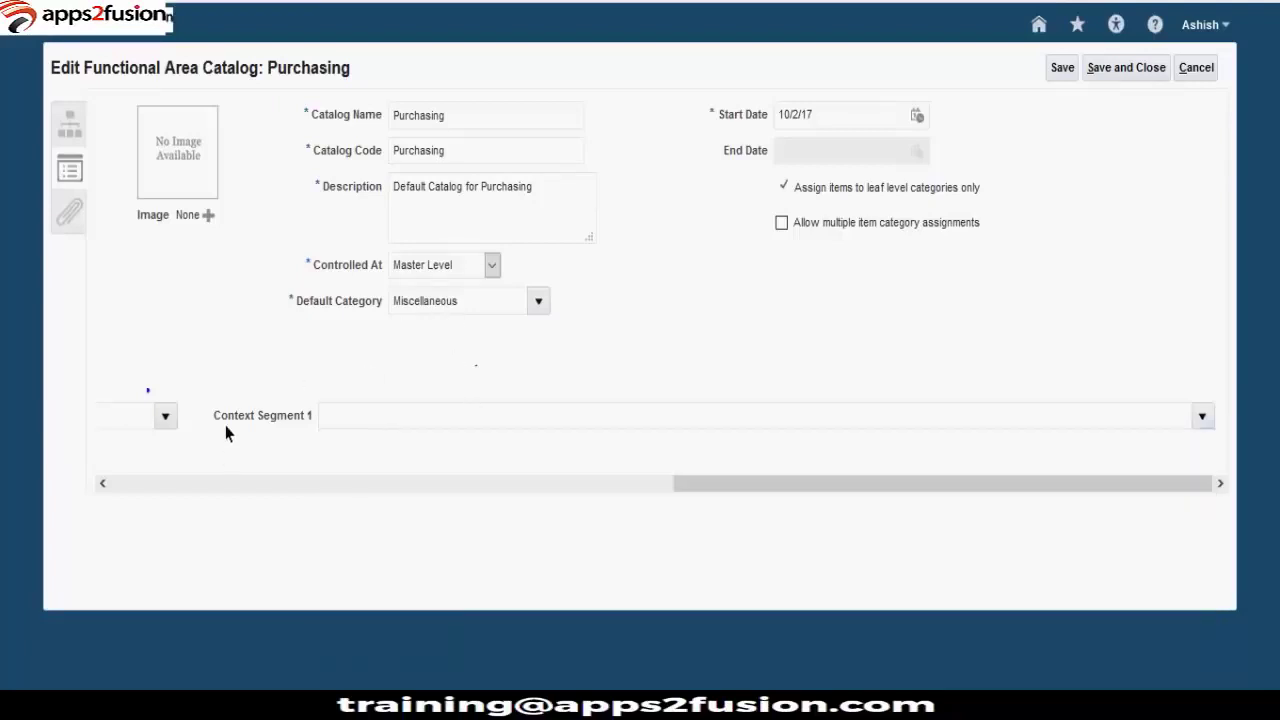
pyautogui.moveTo(228, 434); pyautogui.dragTo(320, 451)
pyautogui.moveTo(224, 437); pyautogui.dragTo(296, 441)
pyautogui.moveTo(720, 497); pyautogui.dragTo(146, 497)
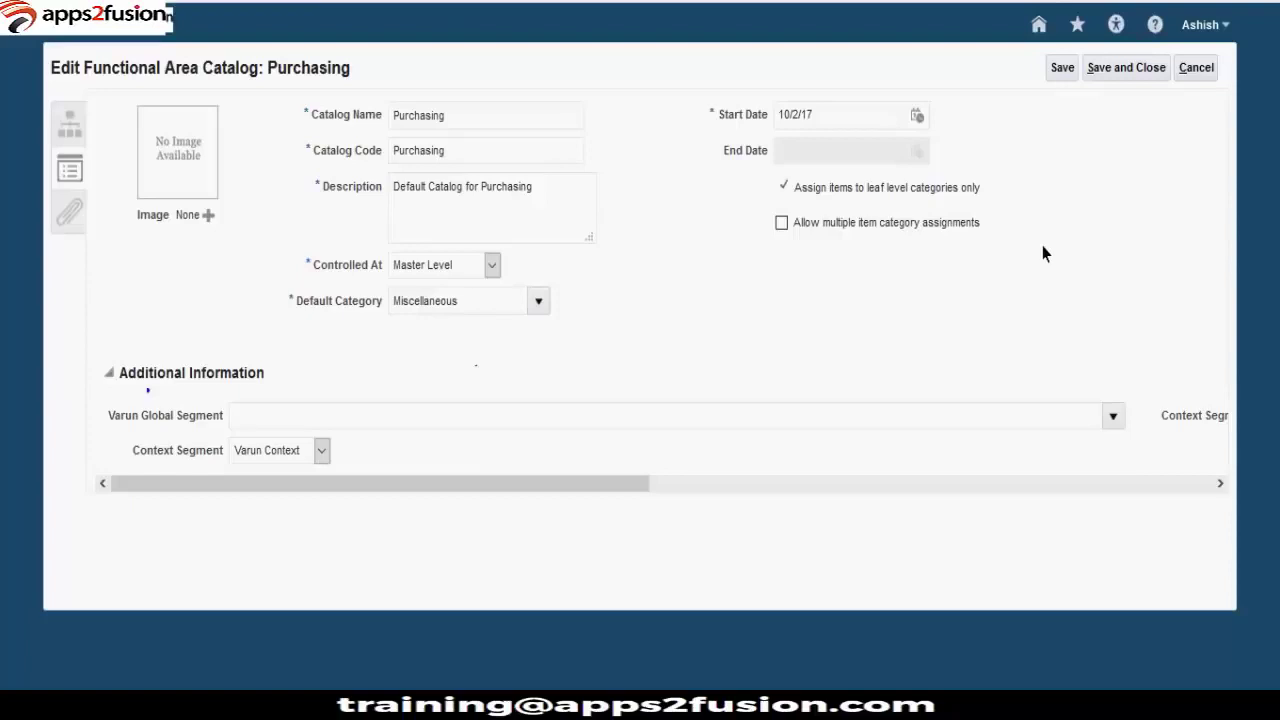
# Cancel editing the Purchasing catalog, leave the functional area catalogs and return to the implementation project's task list
pyautogui.click(1197, 68)
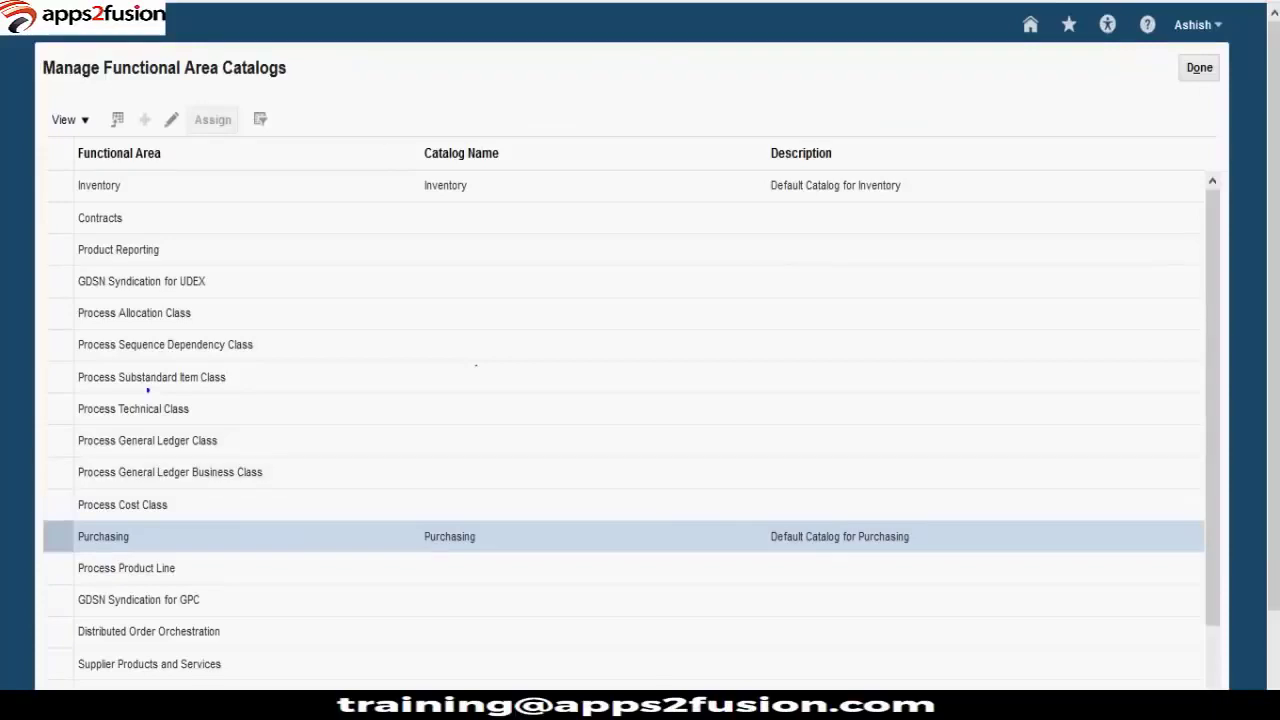
pyautogui.click(1204, 72)
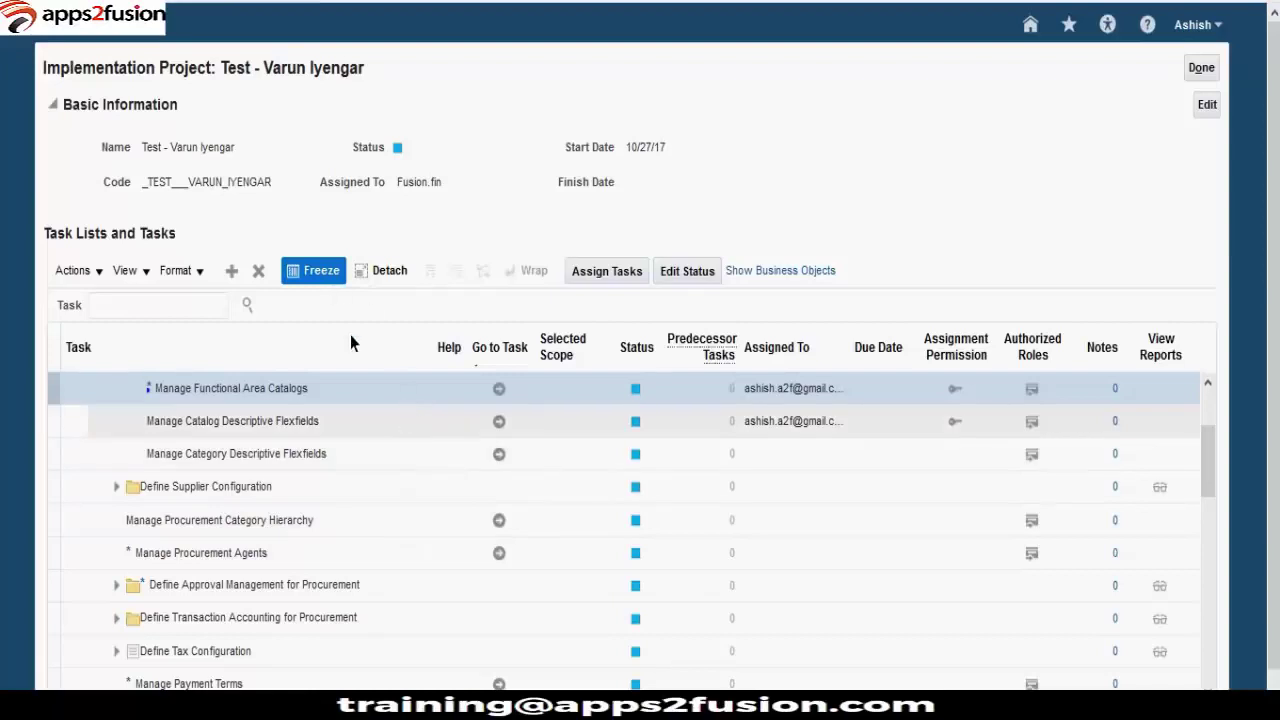
pyautogui.click(1207, 386)
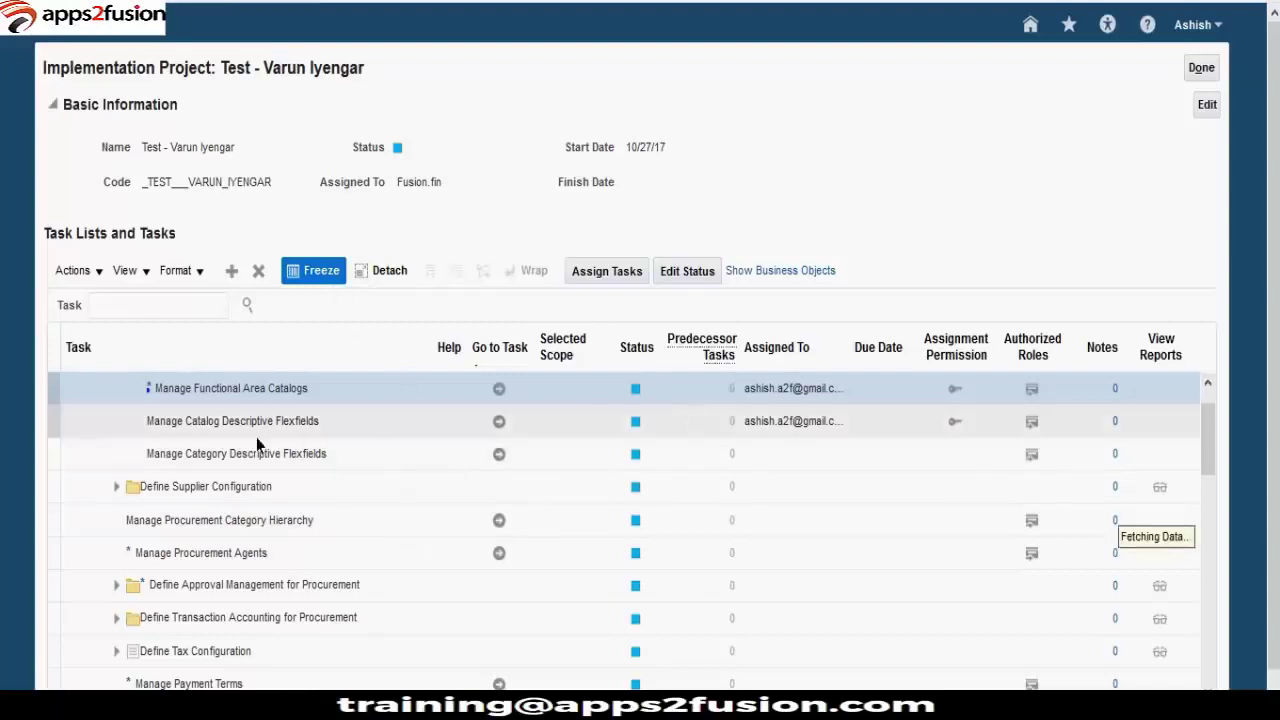